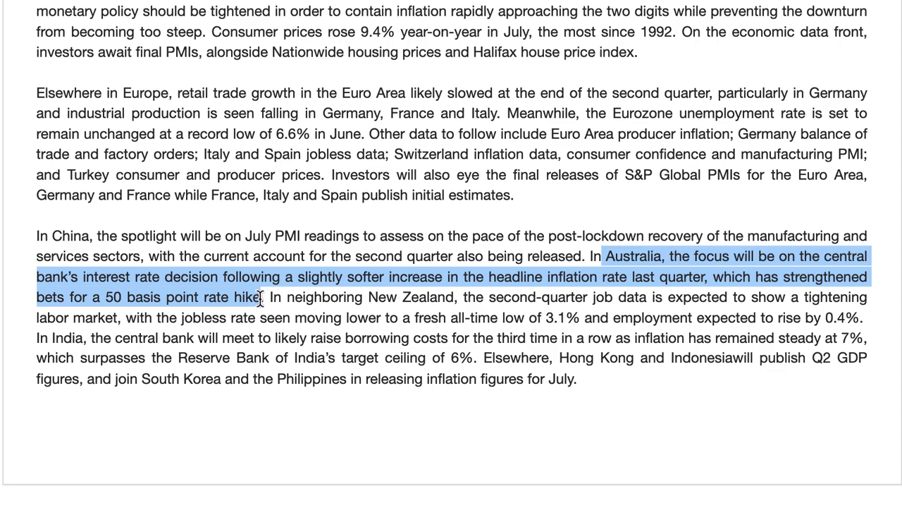
Step: Read the outlook's passages on Australia's interest rate decision and New Zealand's second-quarter job data, highlighting the text being read
left_click_drag(262, 297, 266, 297)
left_click(150, 298)
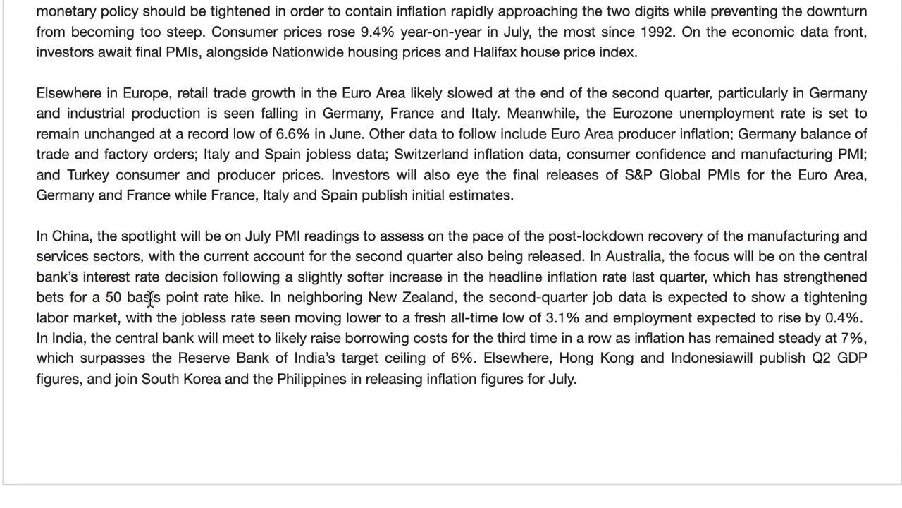
left_click_drag(105, 297, 307, 319)
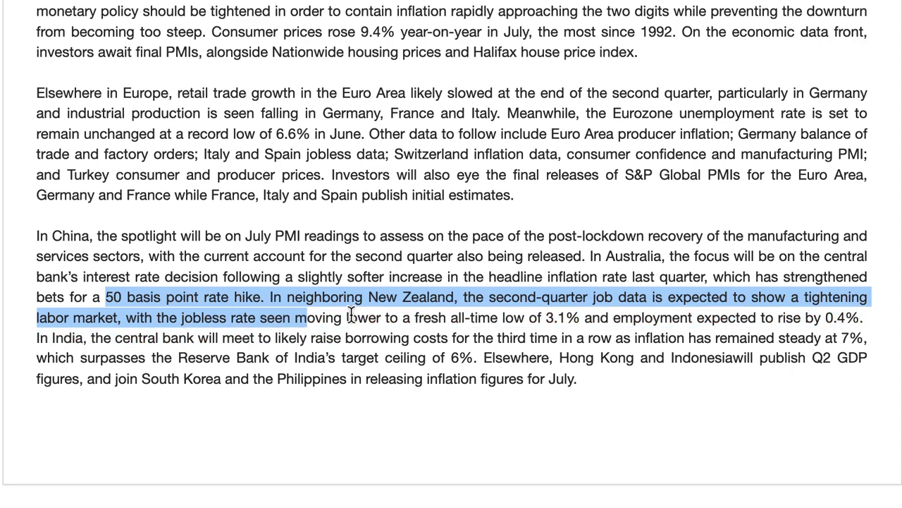
right_click(452, 285)
left_click(393, 273)
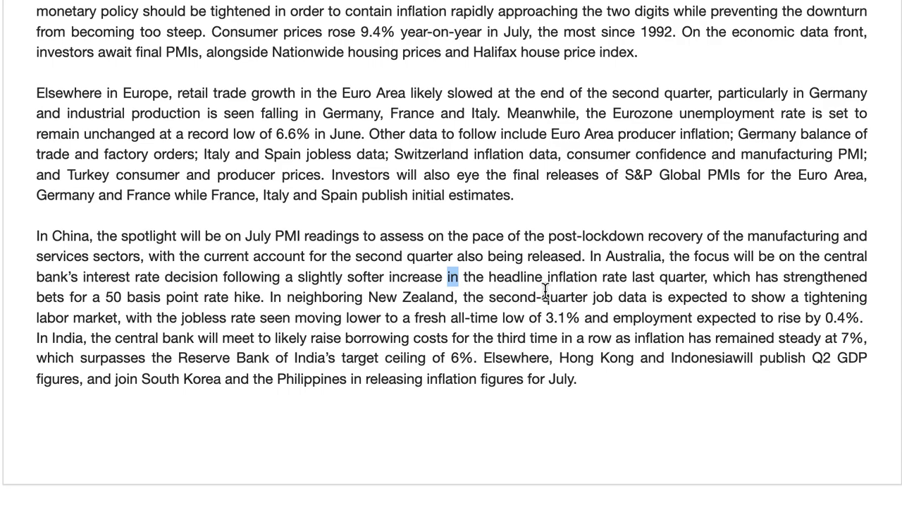
scroll(535, 229, "up", 5)
scroll(534, 230, "up", 2)
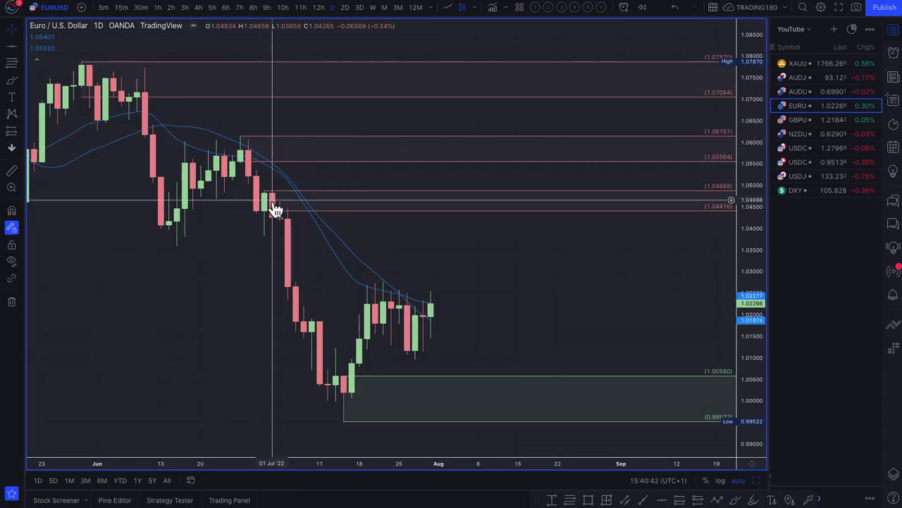
Step: On the DXY daily chart, draw a magnet-snapped Fib zone from 108.139 to 109.294 at the July peak with the 1. SUPPLY template
left_click(820, 192)
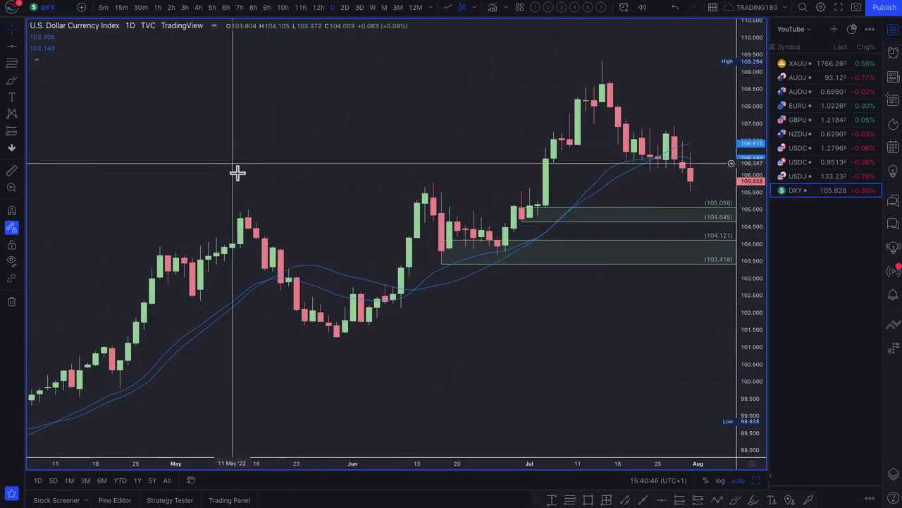
scroll(395, 306, "down", 3)
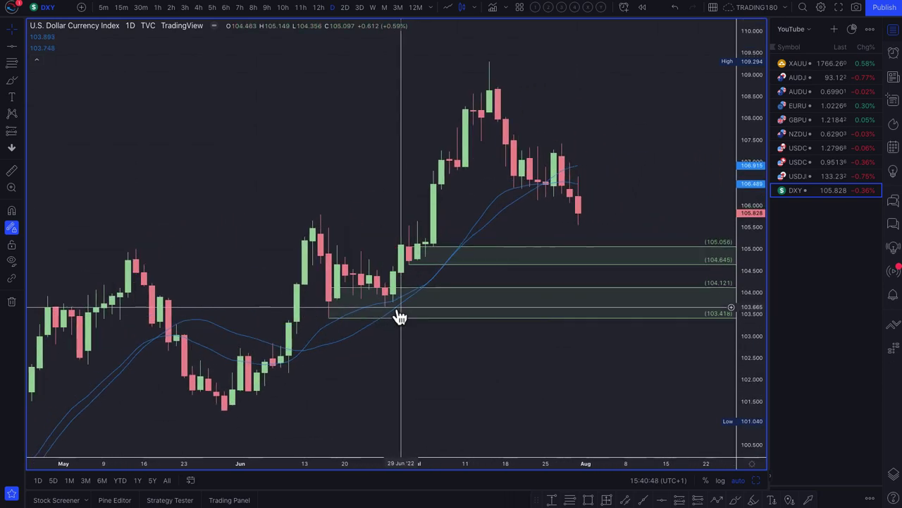
left_click(11, 64)
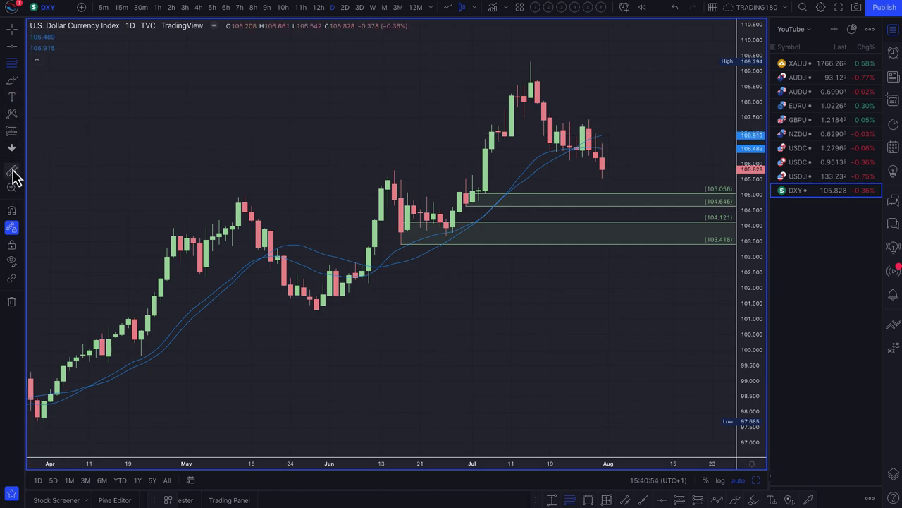
left_click(11, 80)
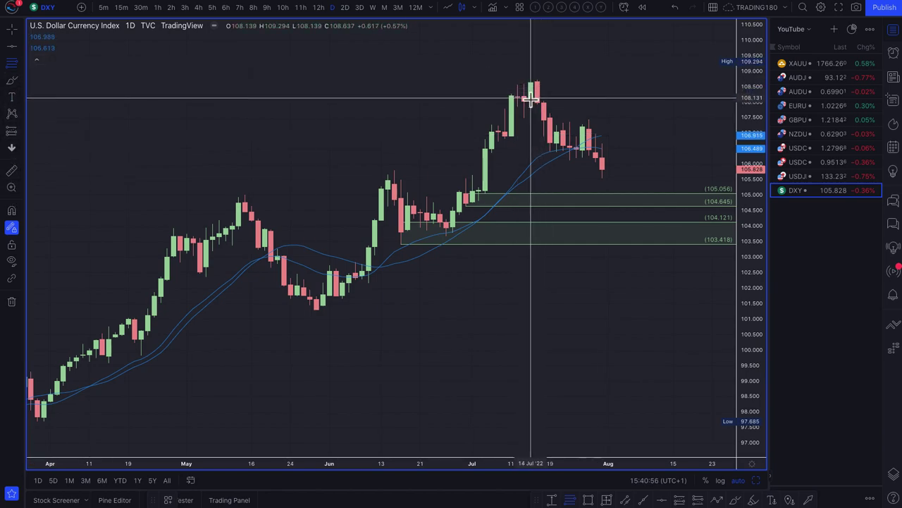
left_click(10, 211)
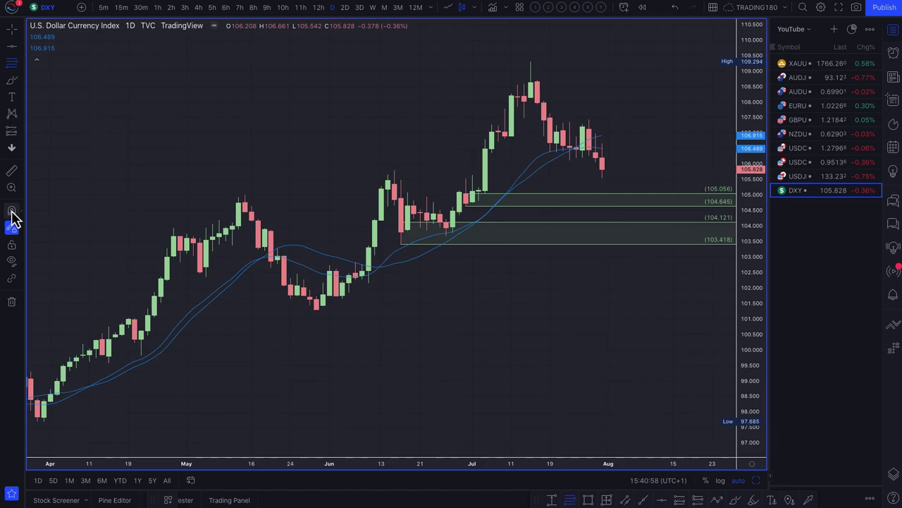
left_click(532, 92)
left_click(530, 64)
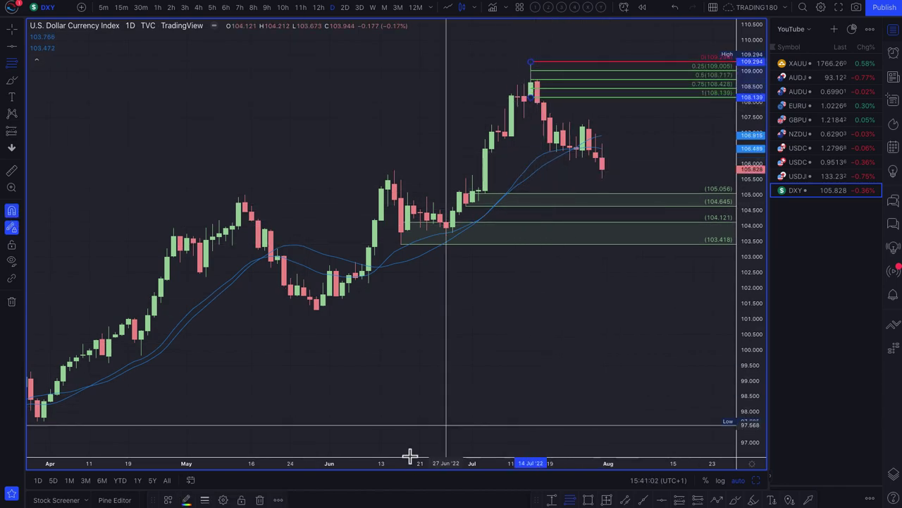
left_click(169, 499)
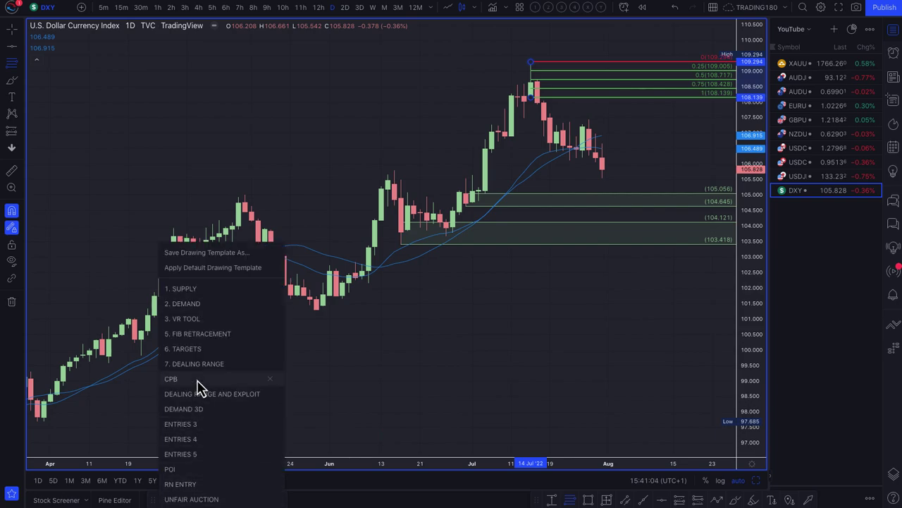
left_click(201, 290)
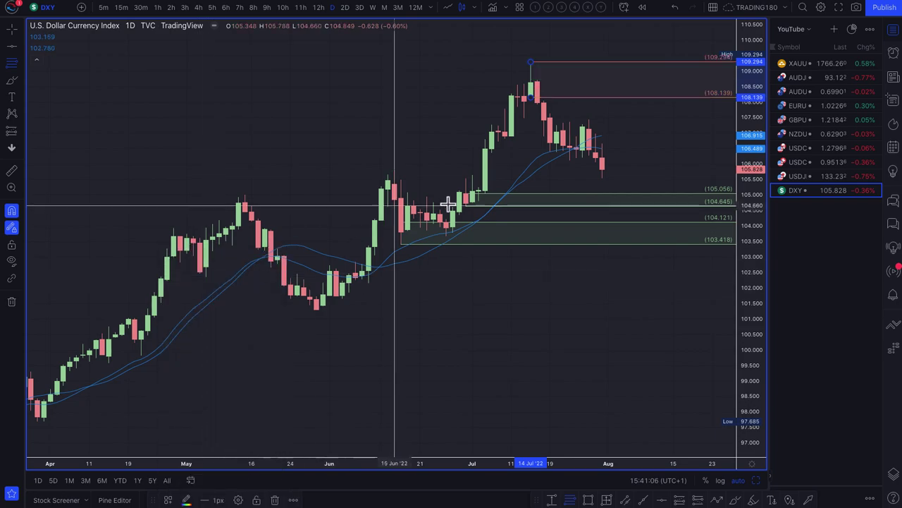
Step: Draw a second supply zone on the DXY chart from 106.452 to 107.426 at the late-July swing high
left_click(583, 150)
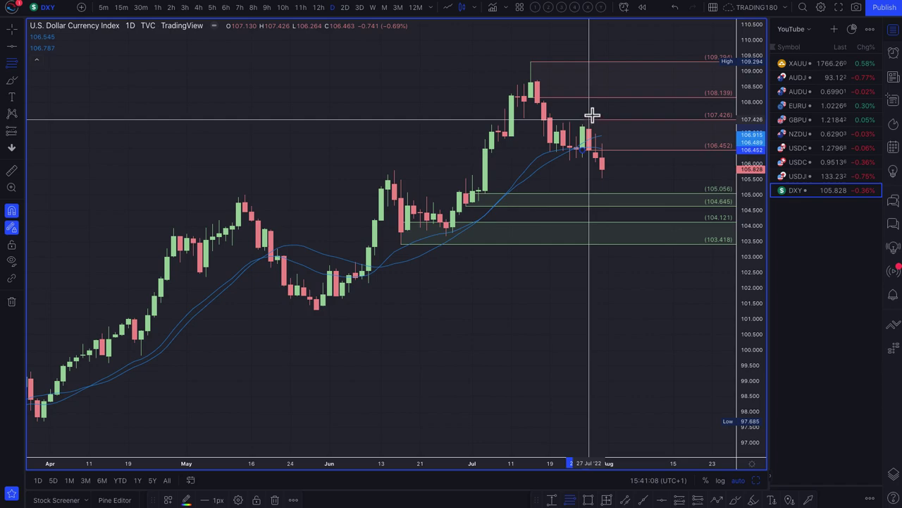
left_click(590, 119)
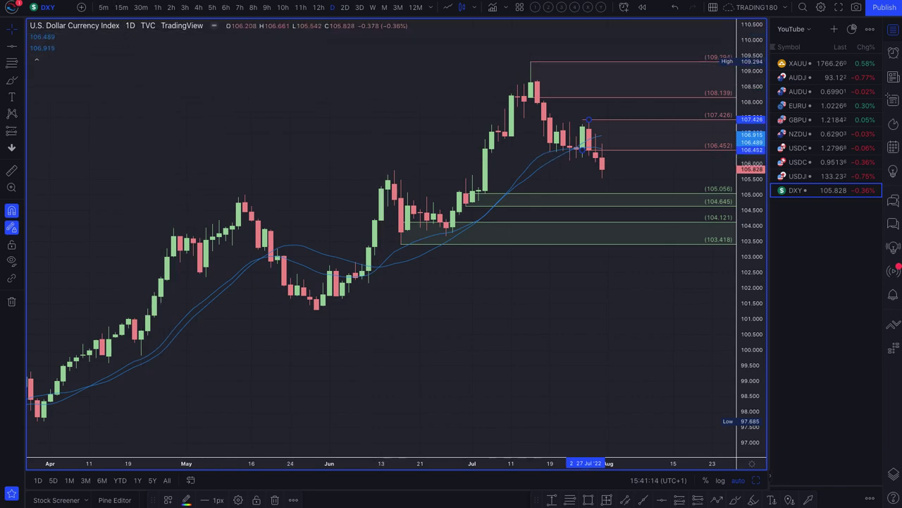
Step: Switch to the Bloomberg article on the US economy shrinking and highlight parts of its headline and opening sentence on recession
left_click(127, 4)
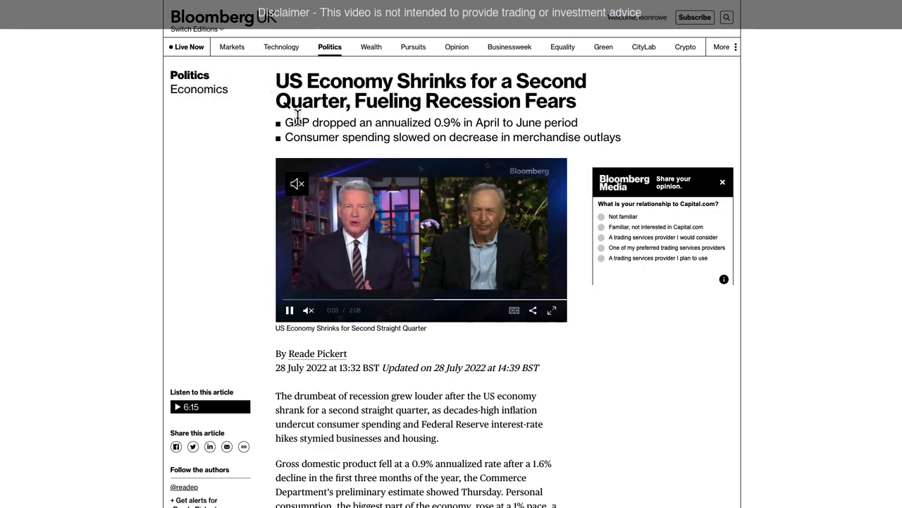
left_click_drag(278, 83, 298, 85)
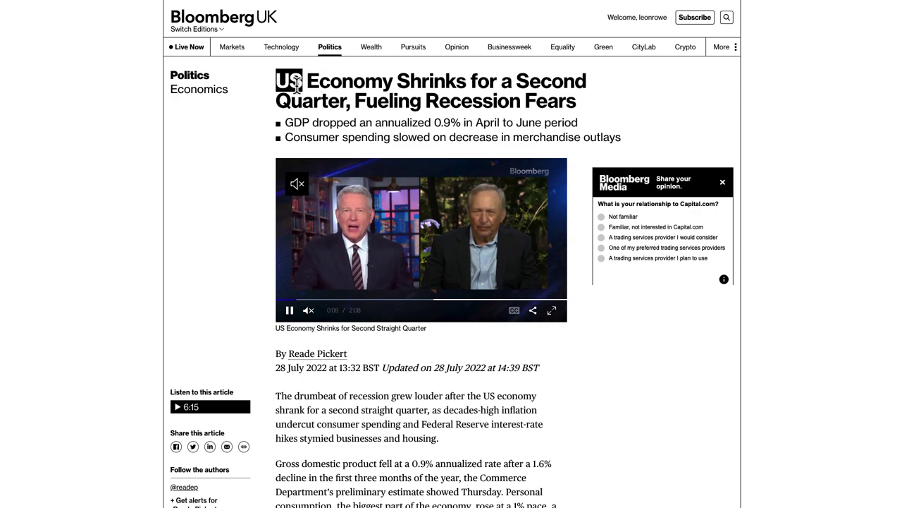
mouse_move(232, 47)
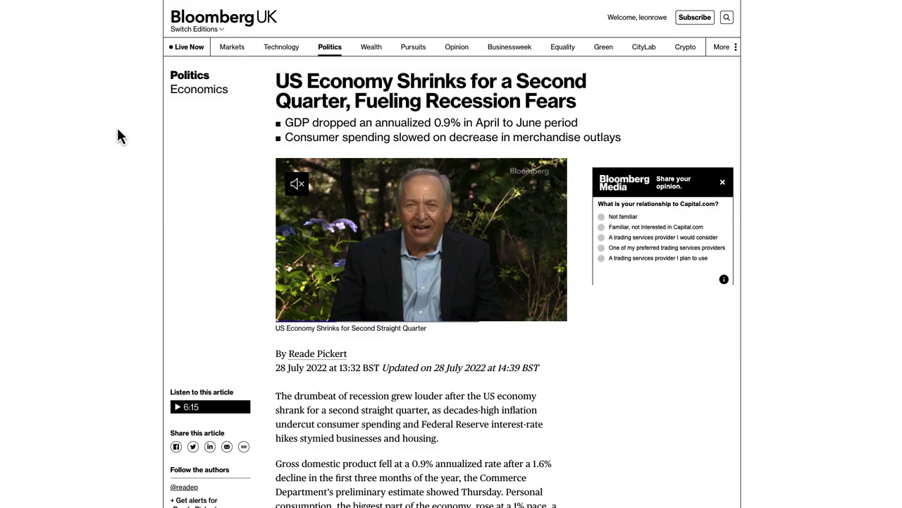
left_click_drag(276, 395, 431, 409)
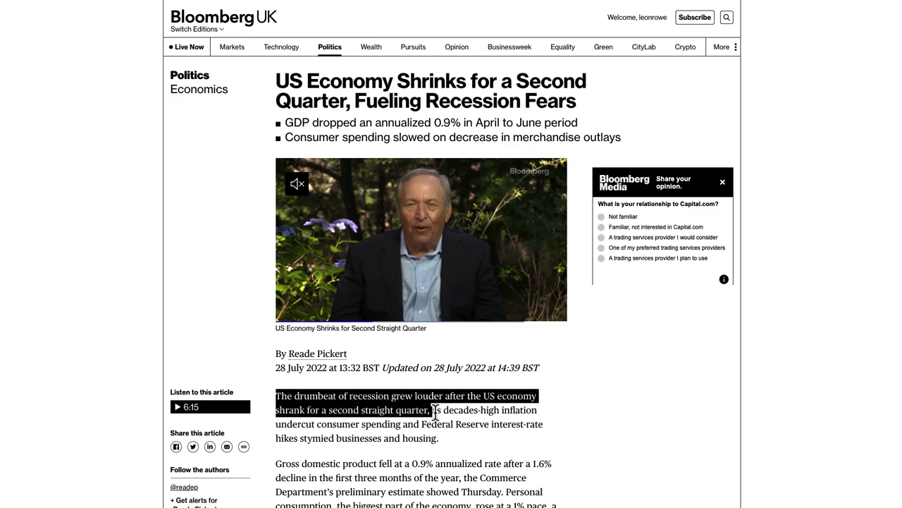
left_click(321, 396)
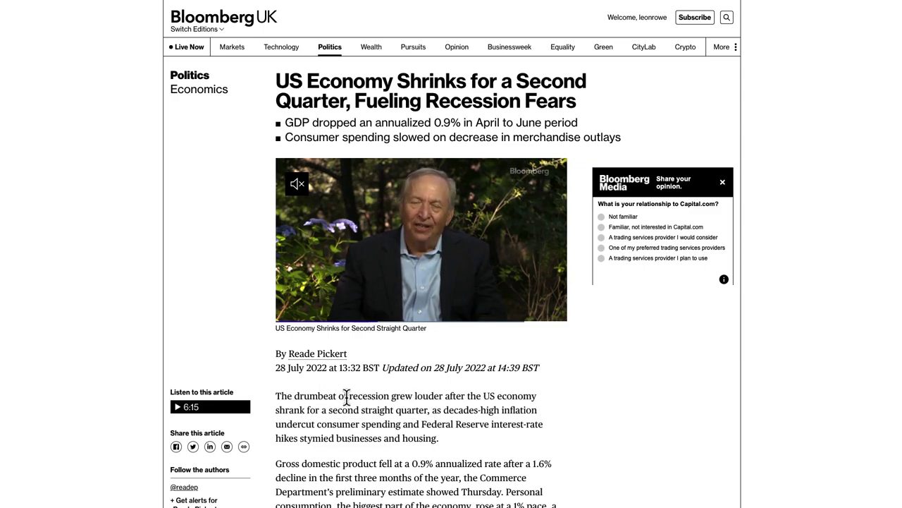
left_click_drag(349, 396, 445, 412)
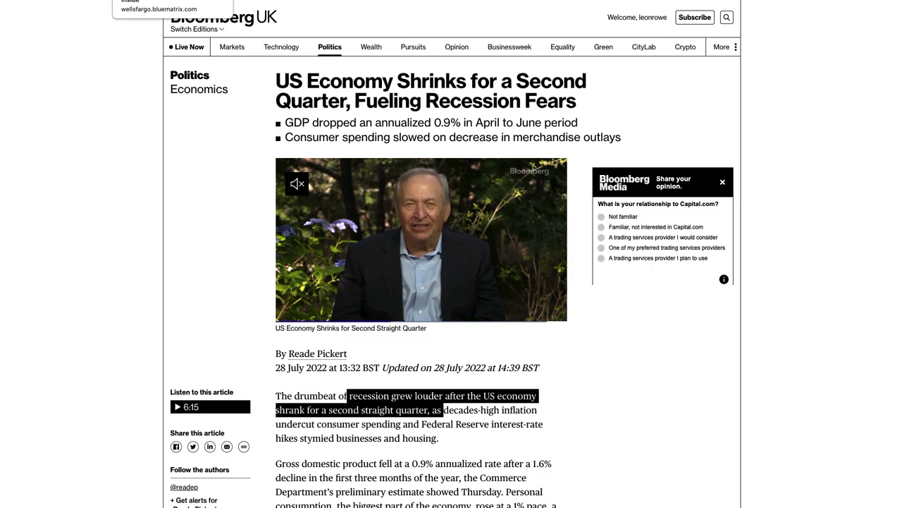
Step: Open the Wells Fargo report "Not Yet a Recession Way Down Inside" and highlight part of its title and "National Bureau of Economic Research"
left_click(169, 0)
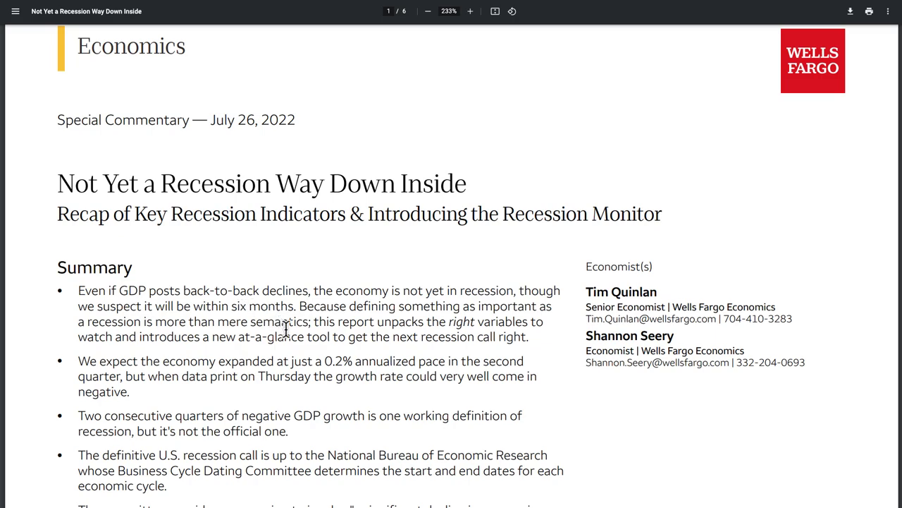
scroll(247, 354, "down", 1)
scroll(247, 356, "down", 2)
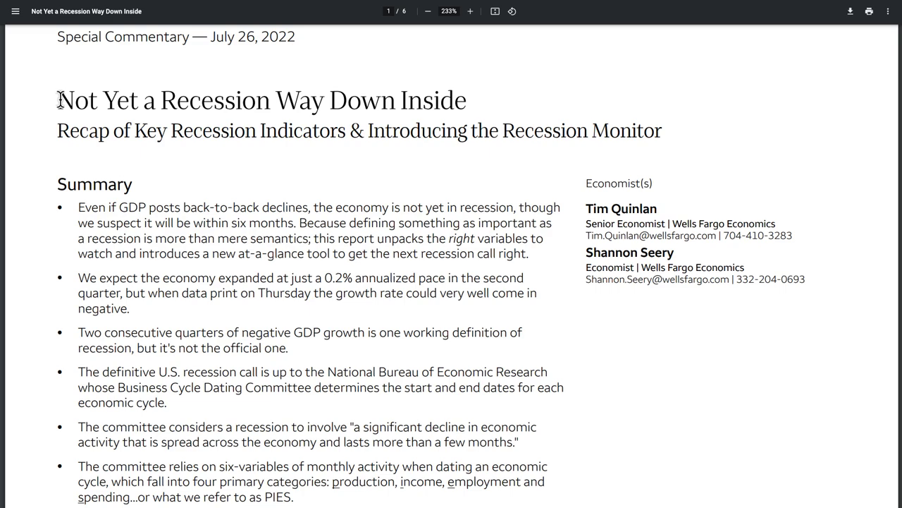
left_click_drag(59, 99, 113, 103)
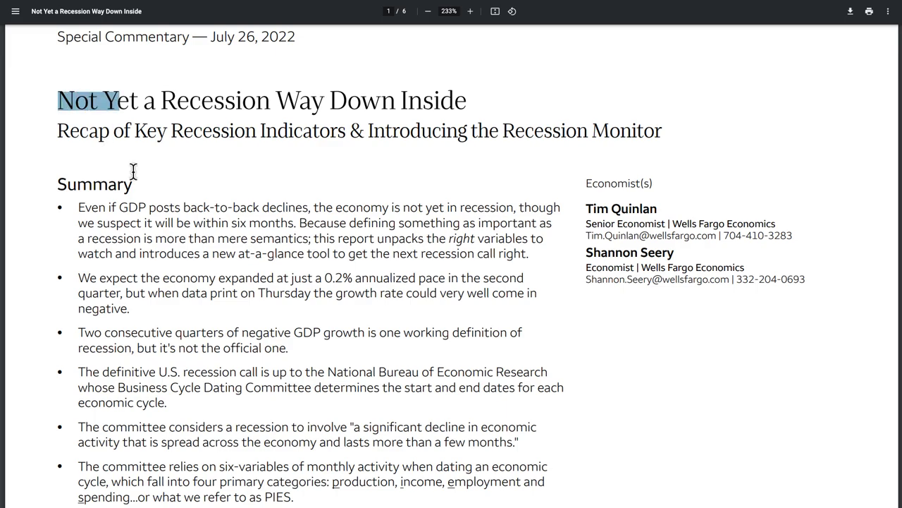
scroll(132, 171, "down", 2)
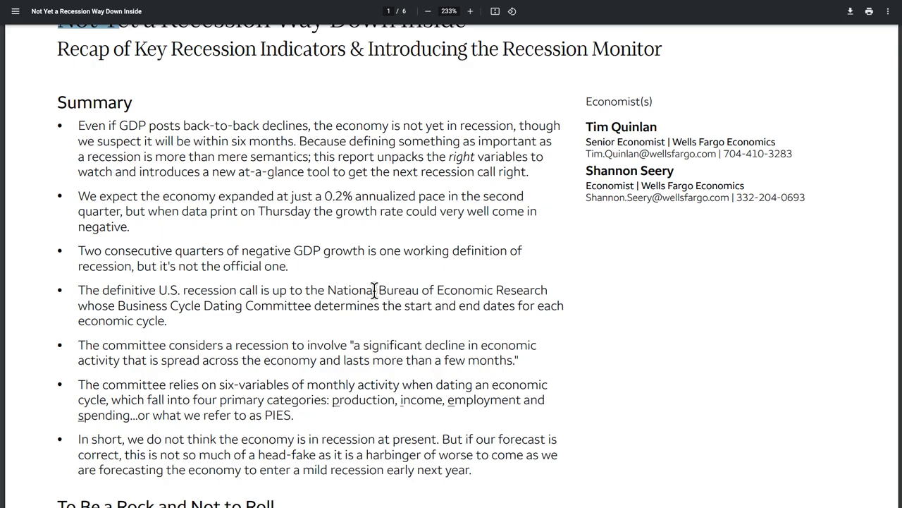
left_click_drag(328, 290, 549, 290)
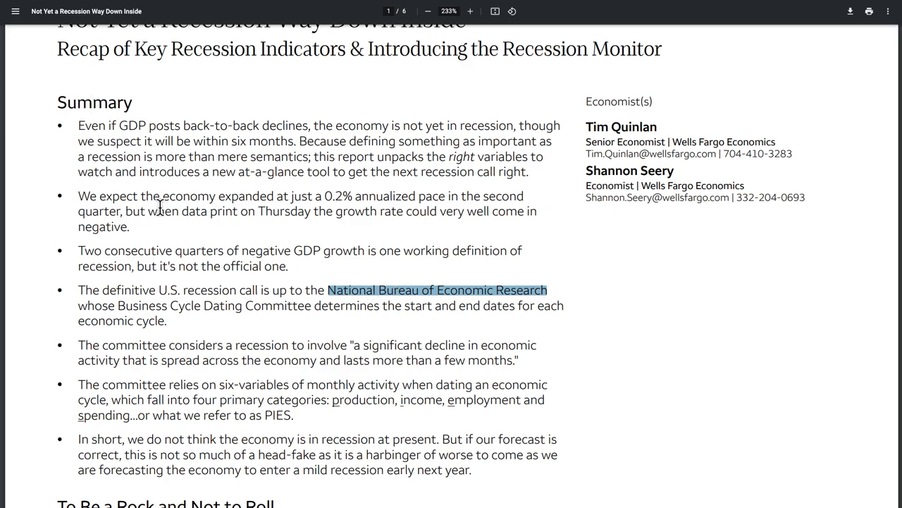
scroll(160, 207, "down", 1)
scroll(160, 206, "up", 1)
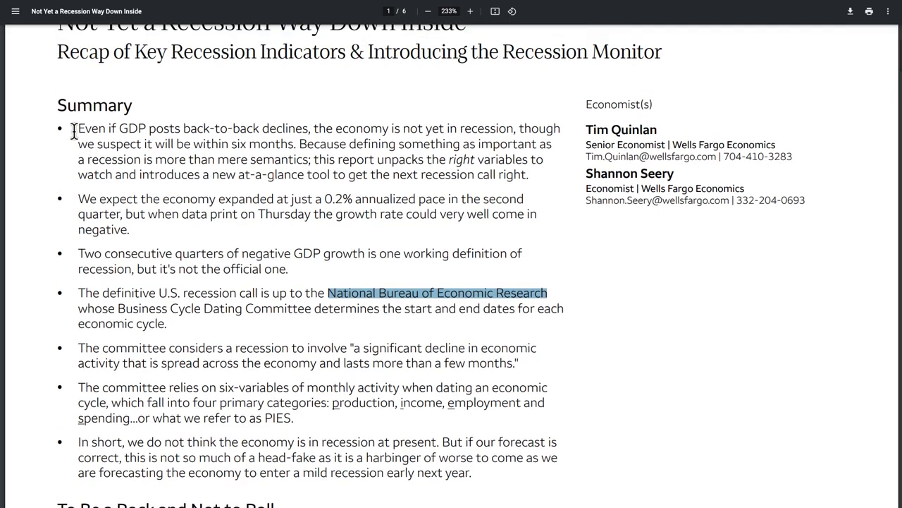
Step: Highlight the Wells Fargo report's publication date and read its first summary bullet on back-to-back GDP declines
left_click_drag(80, 129, 247, 130)
scroll(227, 132, "up", 3)
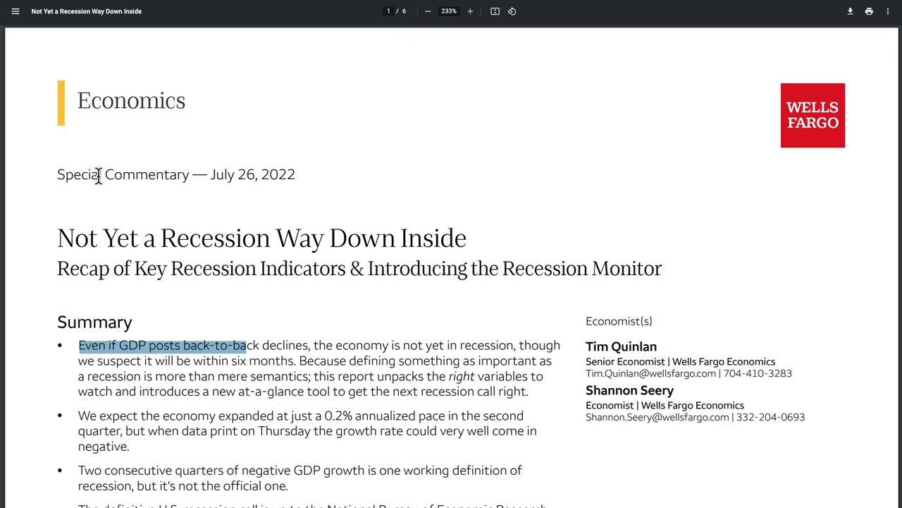
left_click_drag(211, 174, 305, 175)
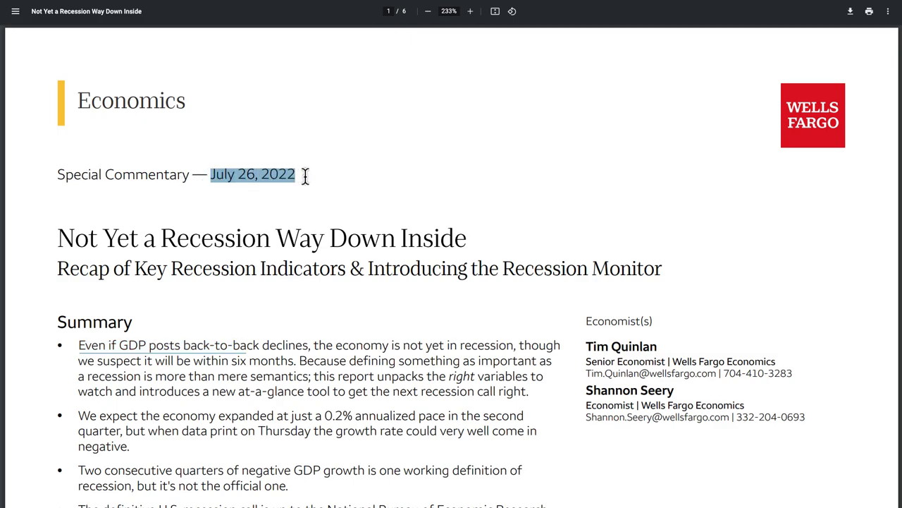
scroll(267, 330, "down", 3)
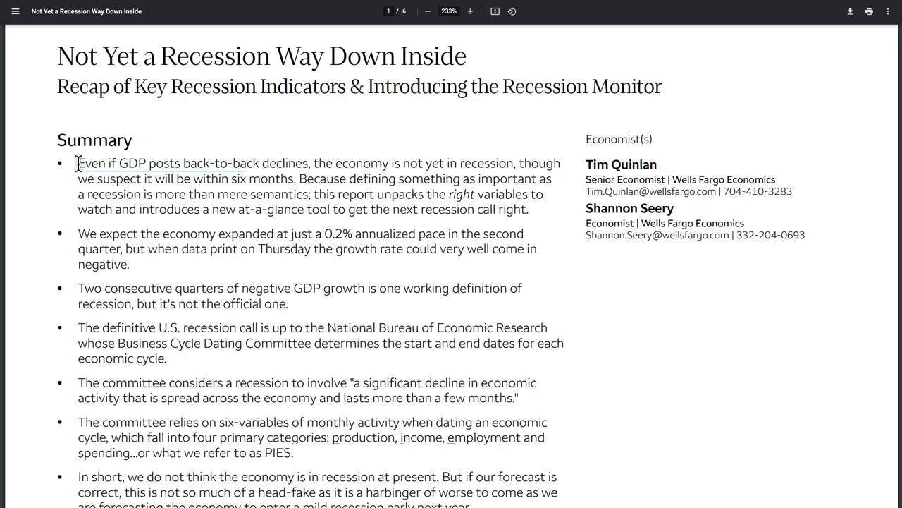
left_click_drag(79, 163, 529, 213)
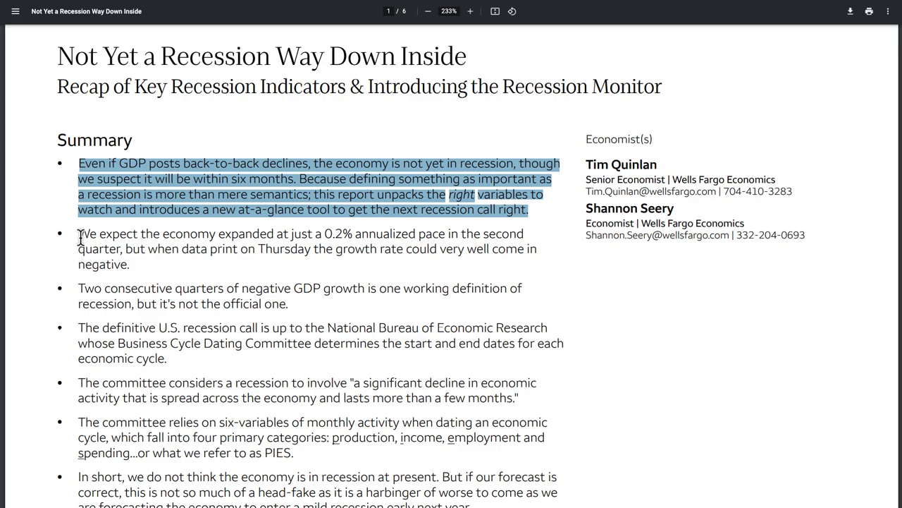
left_click(80, 235)
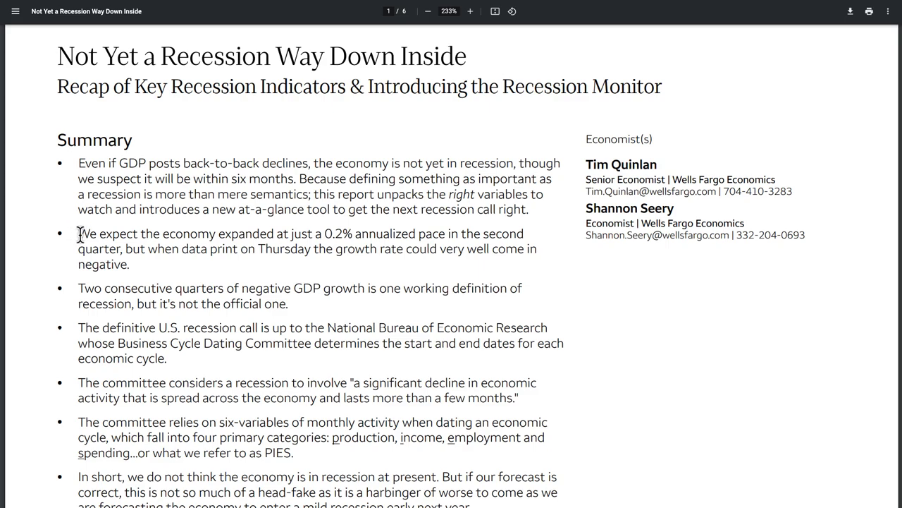
Step: Read the second summary bullet on the expected second-quarter growth, highlighting "print", part of "Thursday" and the closing words about negative growth
left_click_drag(80, 235, 512, 269)
left_click(300, 239)
double_click(260, 249)
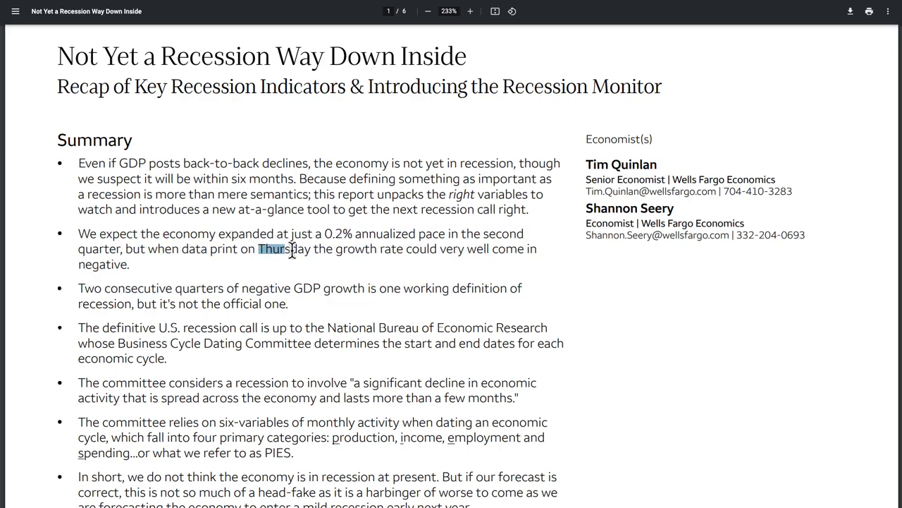
double_click(226, 248)
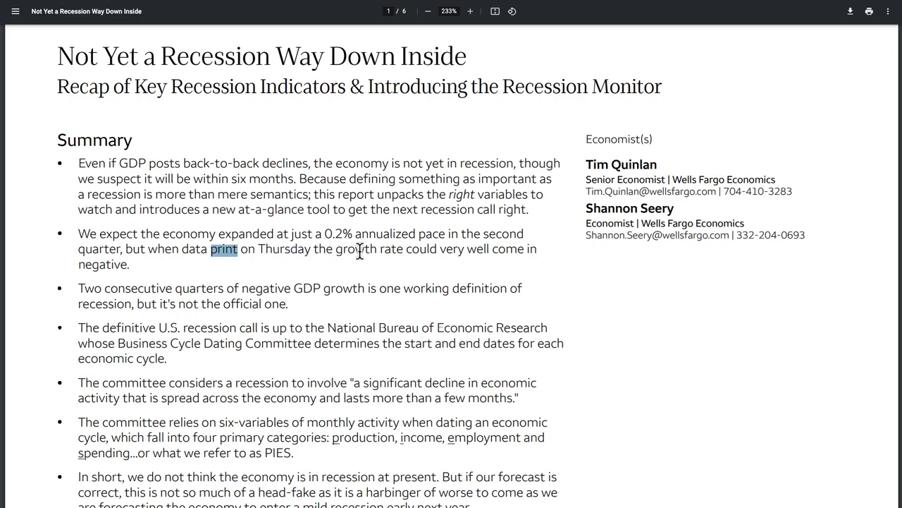
left_click_drag(356, 249, 134, 270)
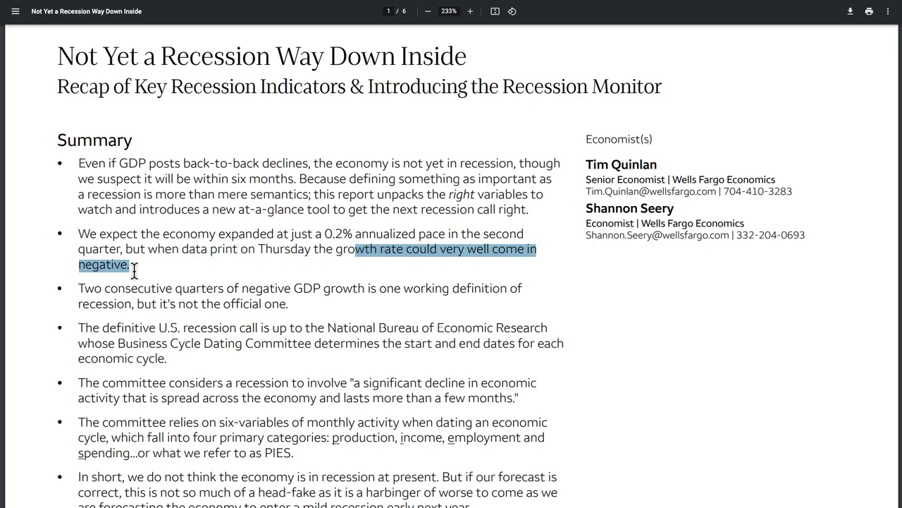
left_click(170, 308)
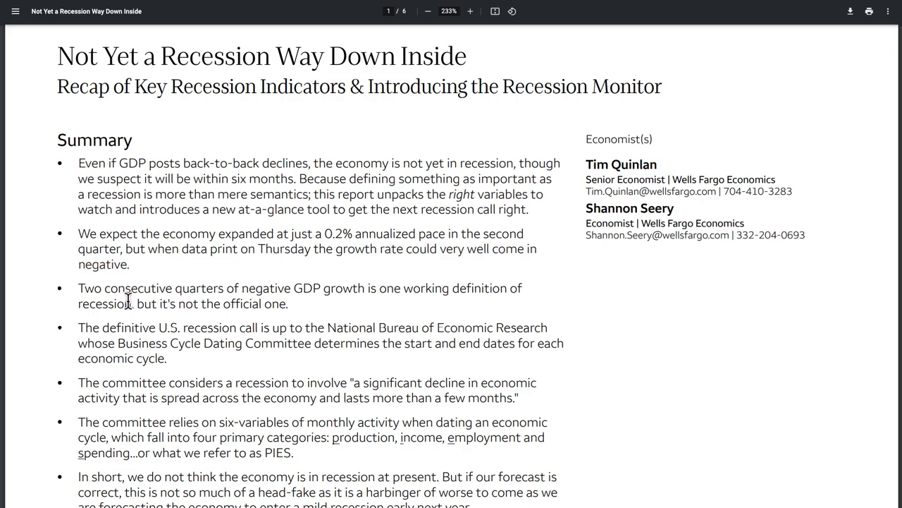
Step: Read and highlight the summary bullets on two consecutive quarters of negative GDP growth and on who makes the definitive U.S. recession call
left_click_drag(79, 289, 287, 304)
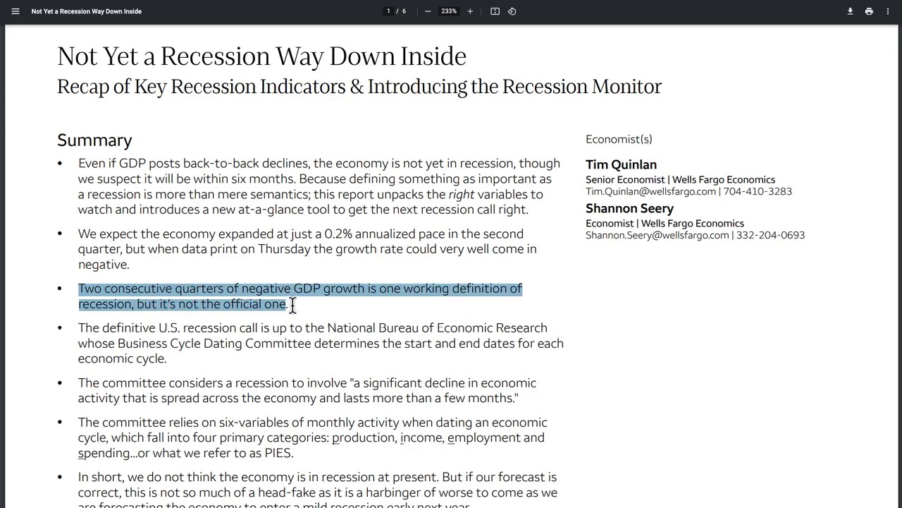
scroll(85, 263, "down", 1)
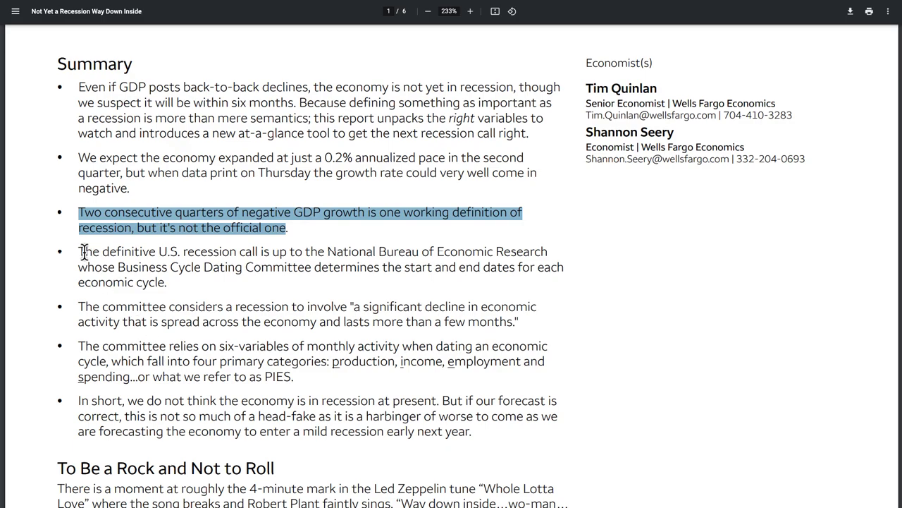
left_click_drag(79, 251, 162, 289)
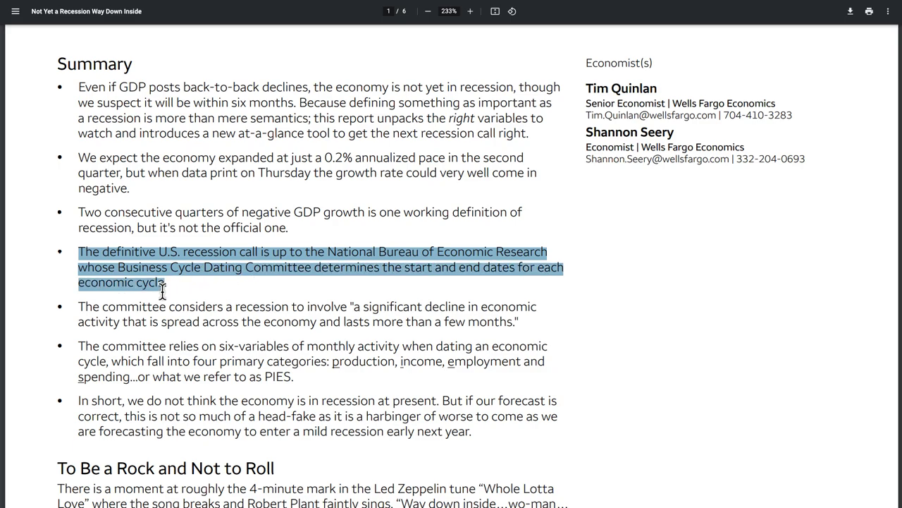
left_click(282, 255)
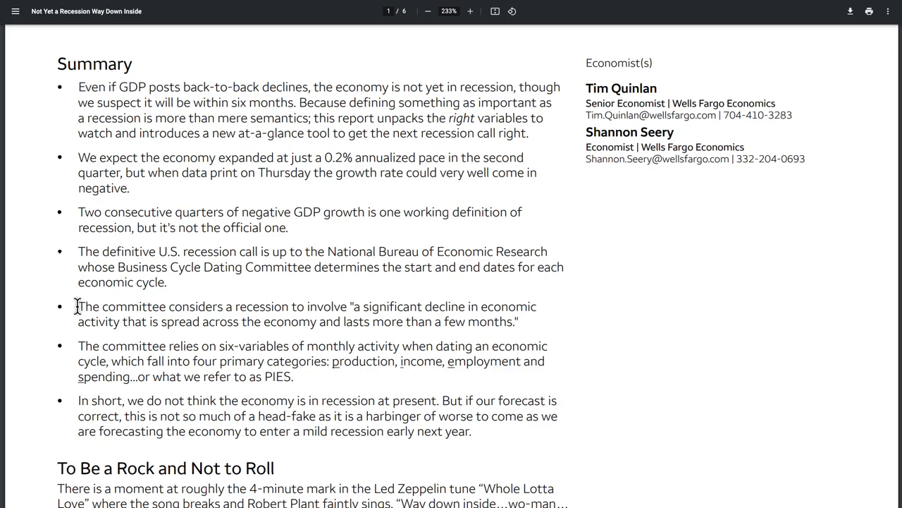
Step: Read the last three summary bullets, highlighting the committee's recession definition, its six variables and the closing forecast, and clear the highlighting
left_click_drag(78, 308, 523, 320)
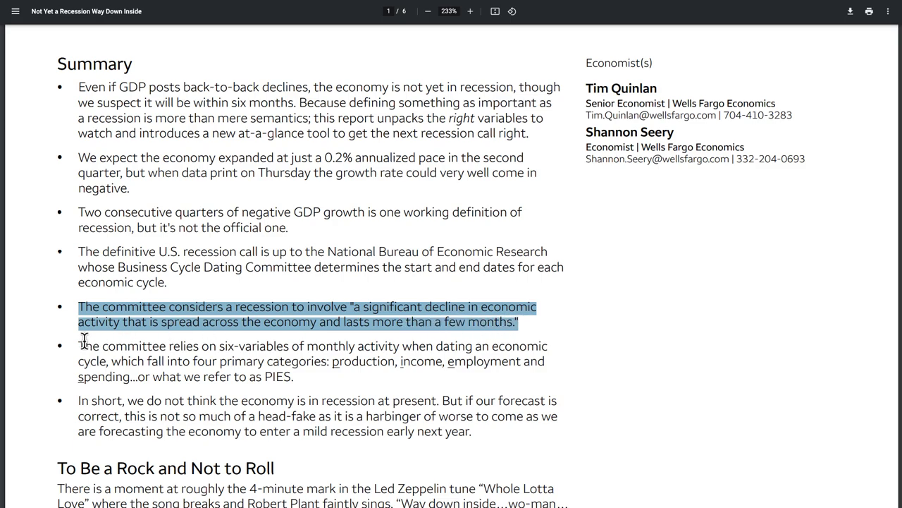
left_click_drag(80, 347, 299, 376)
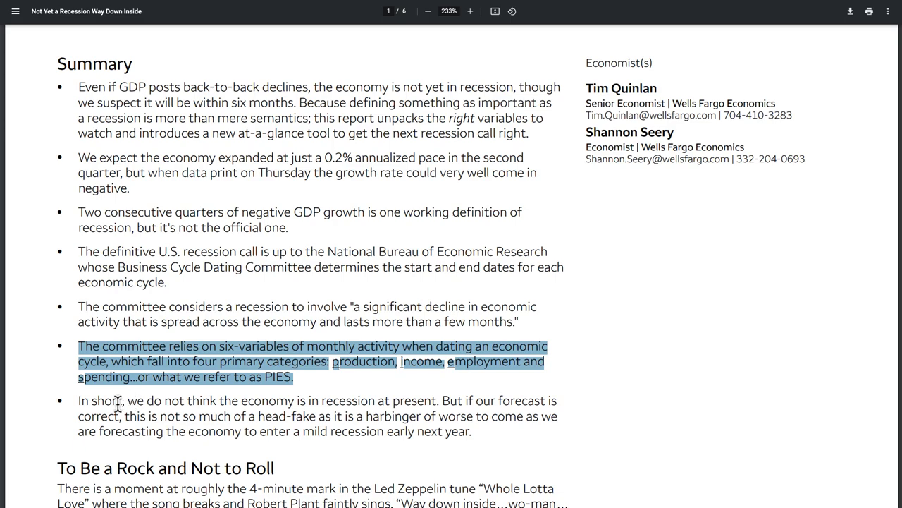
left_click_drag(118, 401, 476, 434)
left_click(419, 390)
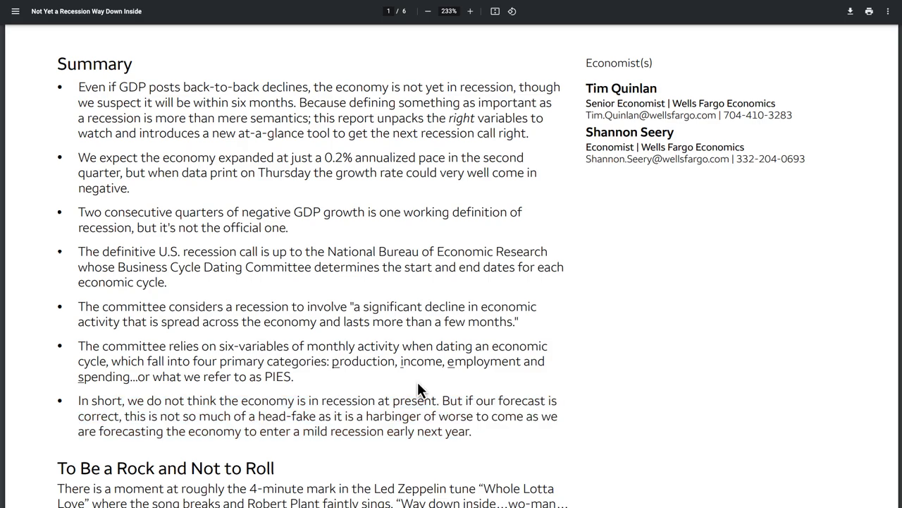
Step: Highlight "PIES" in the sixth summary bullet and part of the report's title and subtitle
scroll(419, 384, "up", 2)
scroll(417, 381, "down", 1)
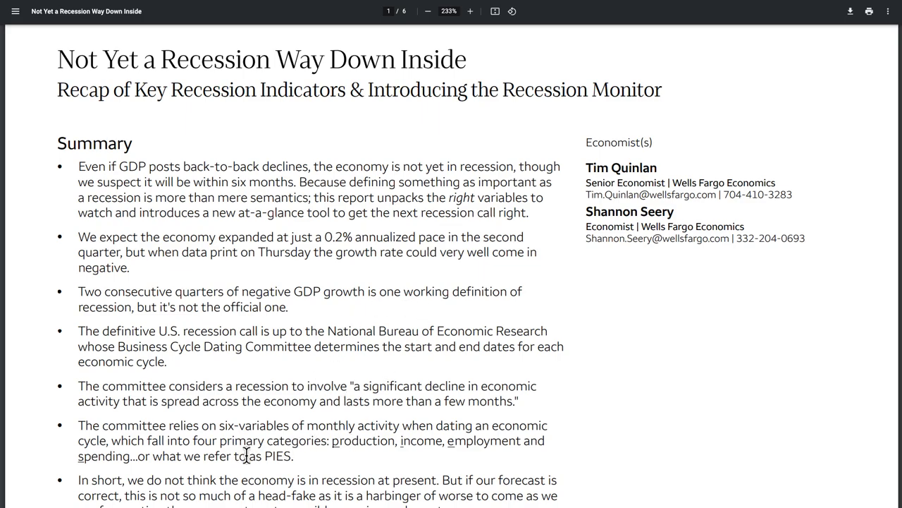
left_click_drag(263, 457, 284, 458)
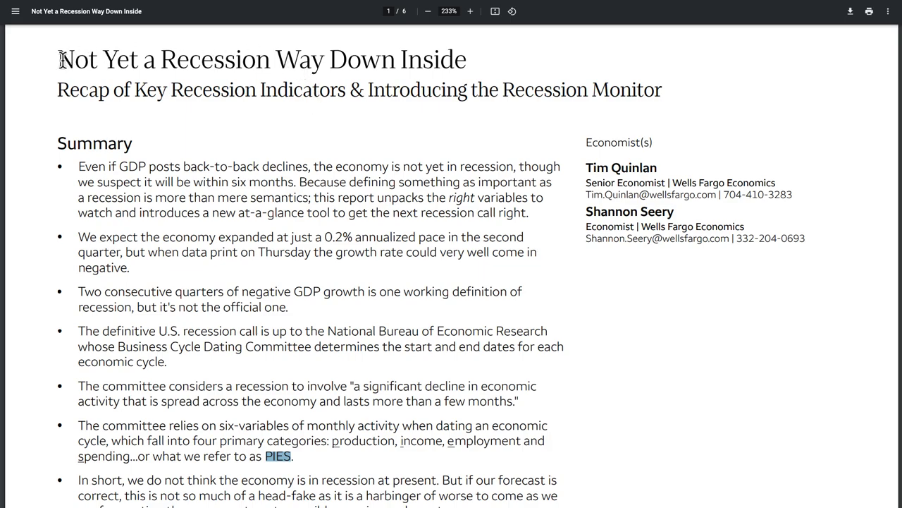
left_click_drag(86, 62, 363, 92)
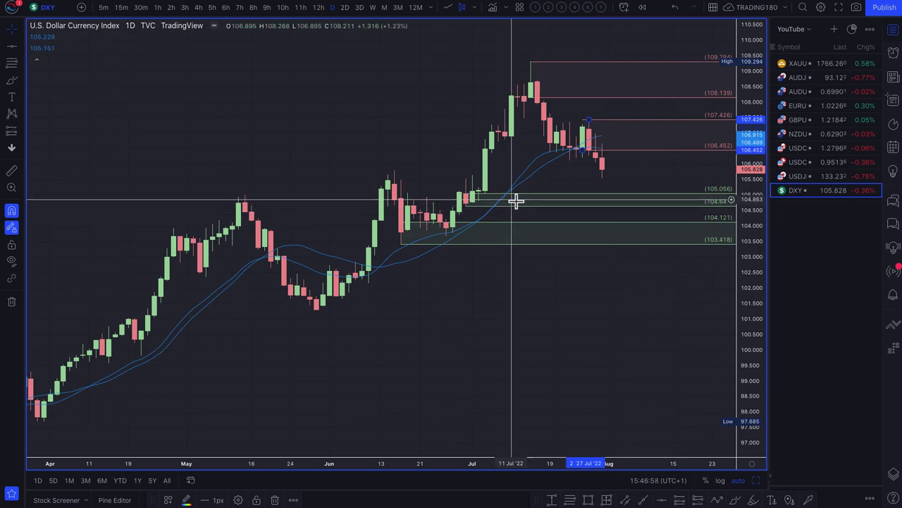
Step: On the dollar index chart, brush one path dipping into the 105.056–104.645 zone and rebounding, and another rising above 106.452 and falling
left_click(11, 80)
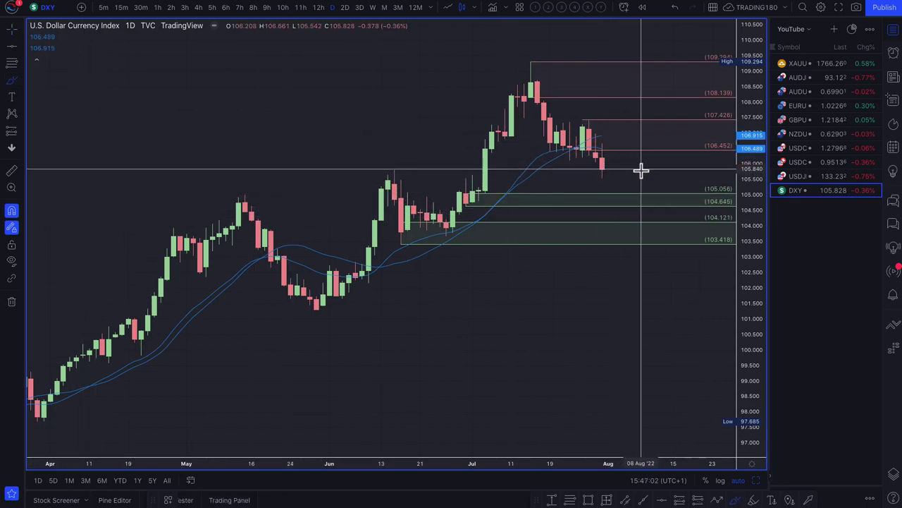
mouse_move(603, 171)
left_mouse_down()
mouse_move(618, 204)
mouse_move(657, 183)
mouse_move(648, 169)
mouse_move(676, 159)
mouse_move(680, 173)
left_mouse_up()
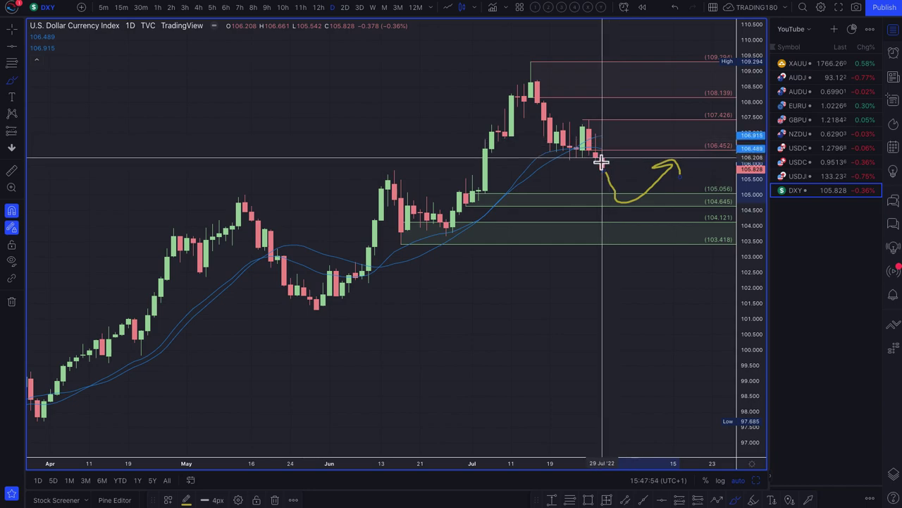
mouse_move(599, 157)
left_mouse_down()
mouse_move(629, 127)
mouse_move(646, 176)
mouse_move(655, 151)
left_mouse_up()
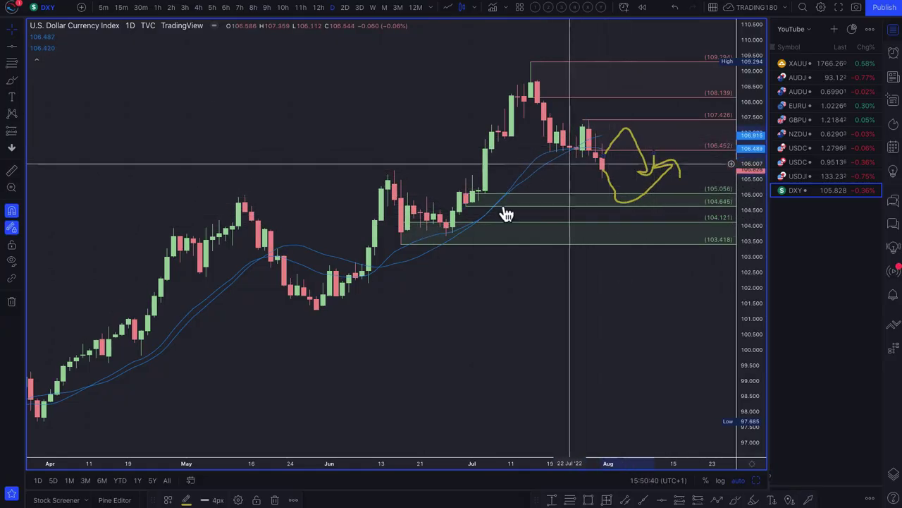
left_click(12, 81)
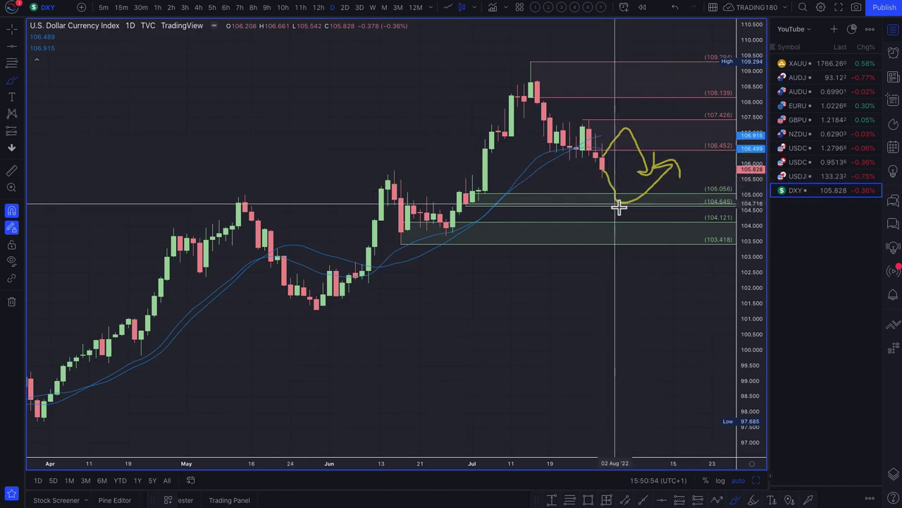
Step: Open the USDJPY chart and brush a circle around the lower part of the 133.806–131.494 demand zone with an arrow rising from it
left_click(811, 181)
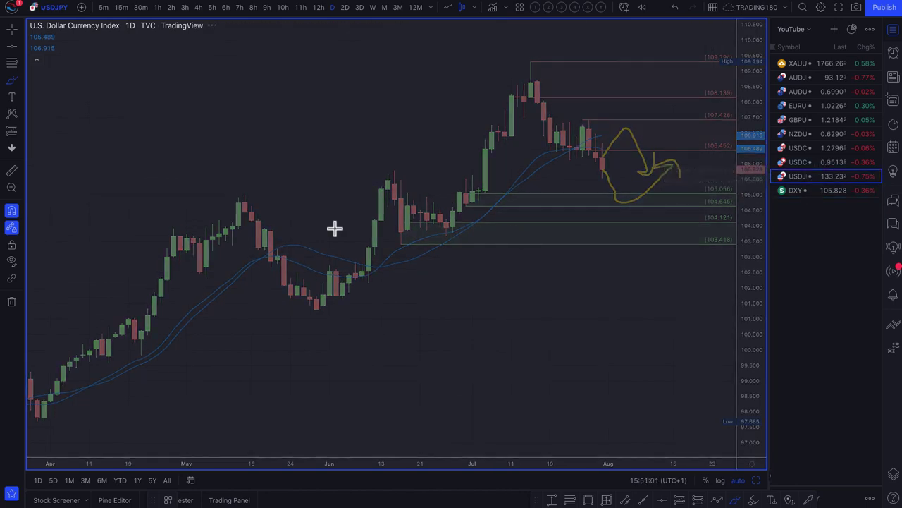
scroll(217, 238, "up", 3)
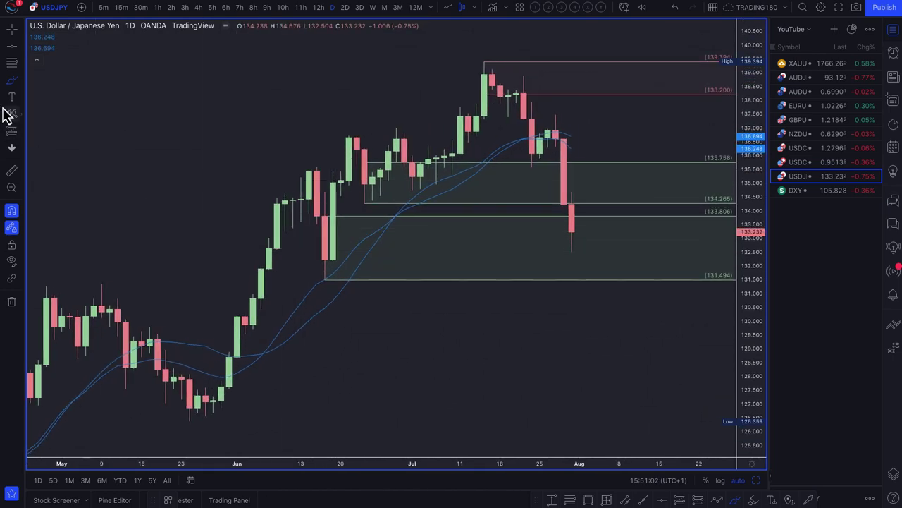
left_click(12, 83)
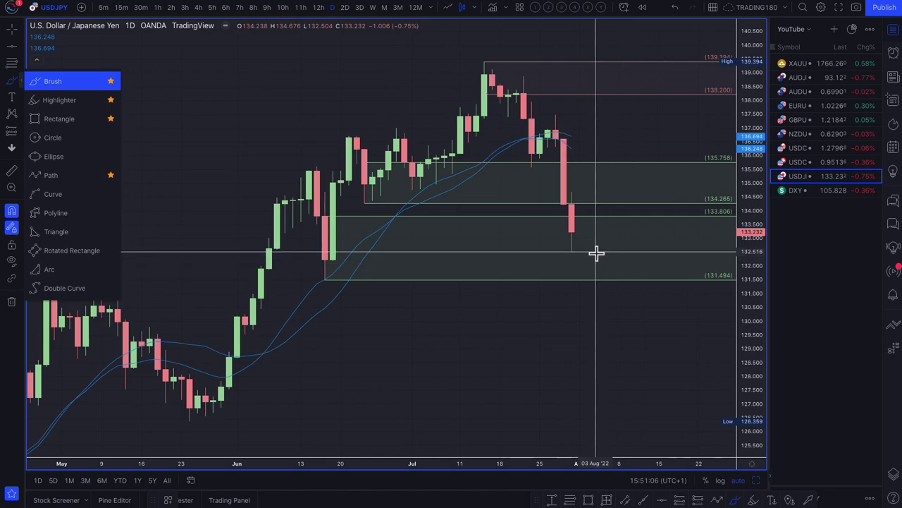
mouse_move(594, 251)
left_mouse_down()
mouse_move(550, 270)
mouse_move(625, 278)
mouse_move(596, 250)
mouse_move(596, 268)
mouse_move(679, 221)
mouse_move(681, 228)
left_mouse_up()
Step: Mark a zone from 130.162 to 129.511 at the early June candle and apply the "2. DEMAND" template to it
scroll(145, 217, "down", 3)
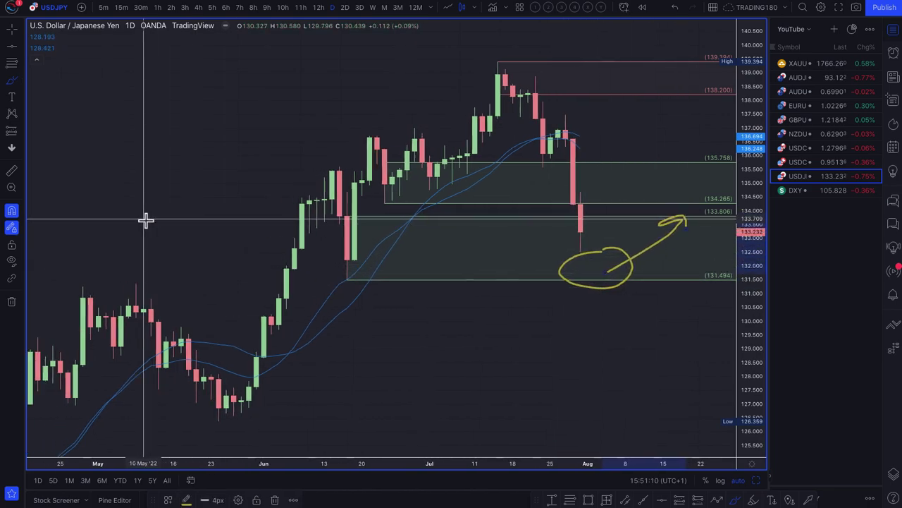
left_click(11, 63)
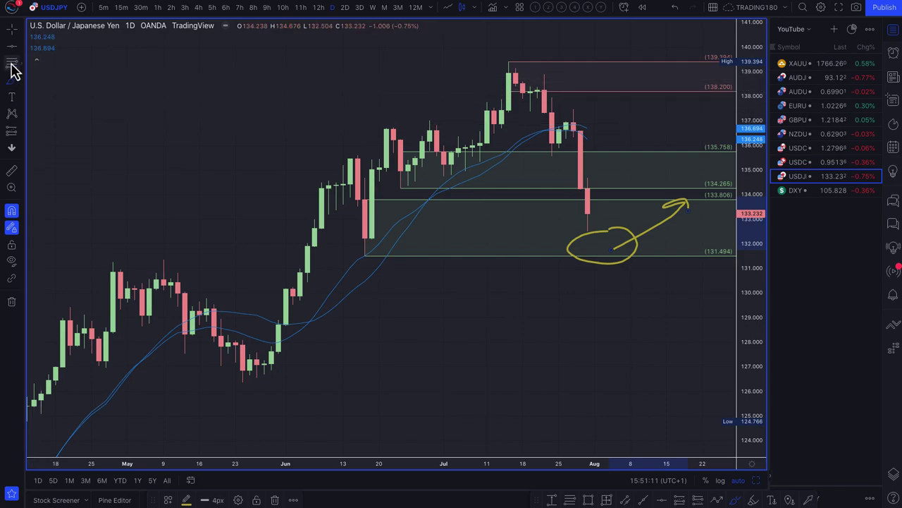
left_click(292, 304)
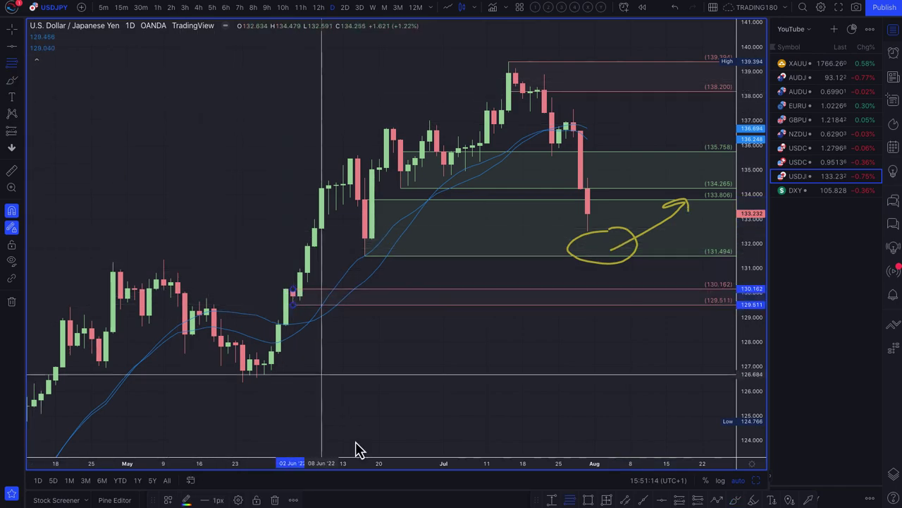
left_click(163, 501)
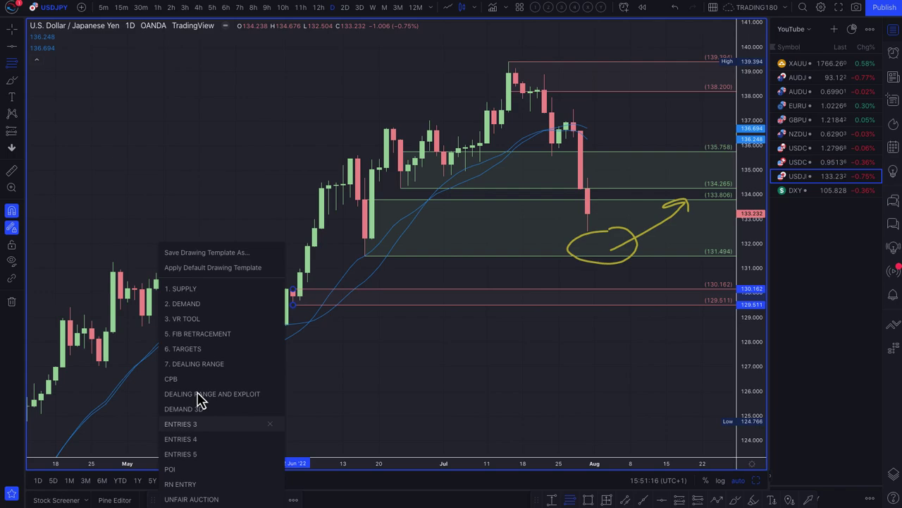
left_click(197, 306)
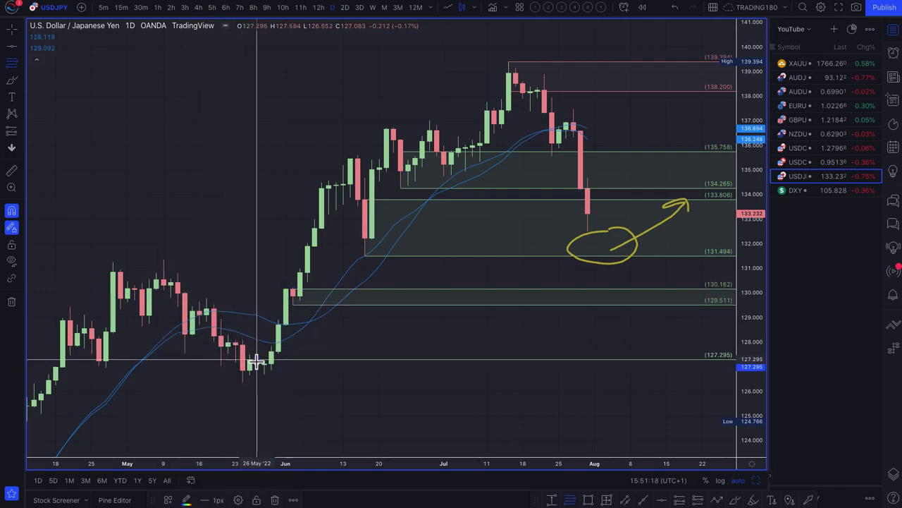
Step: Mark a demand zone from 127.295 to 126.359 at the late May low and delete the 135.758–134.265 demand zone
left_click(239, 363)
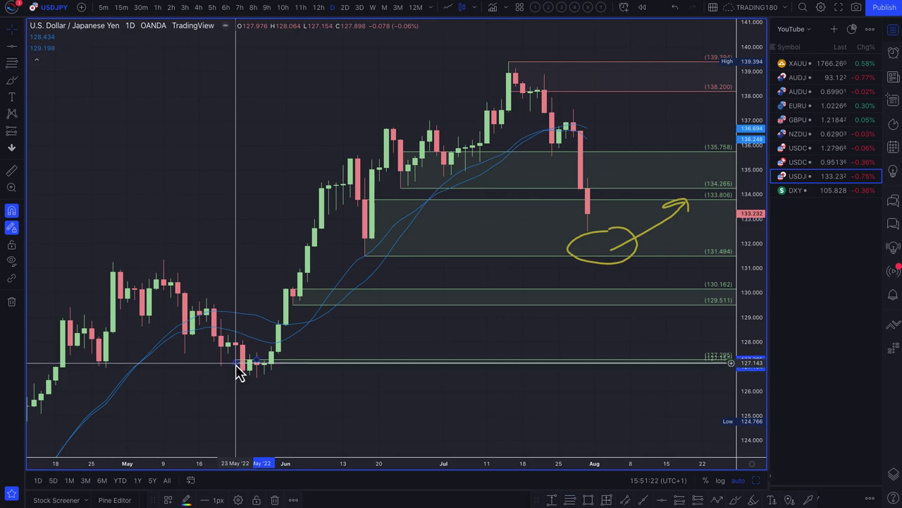
left_click(243, 382)
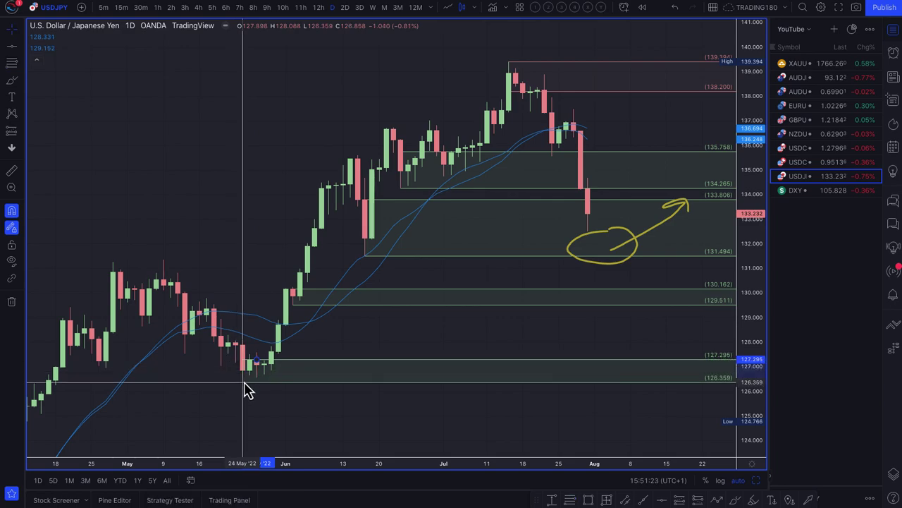
left_click(525, 192)
key("Delete")
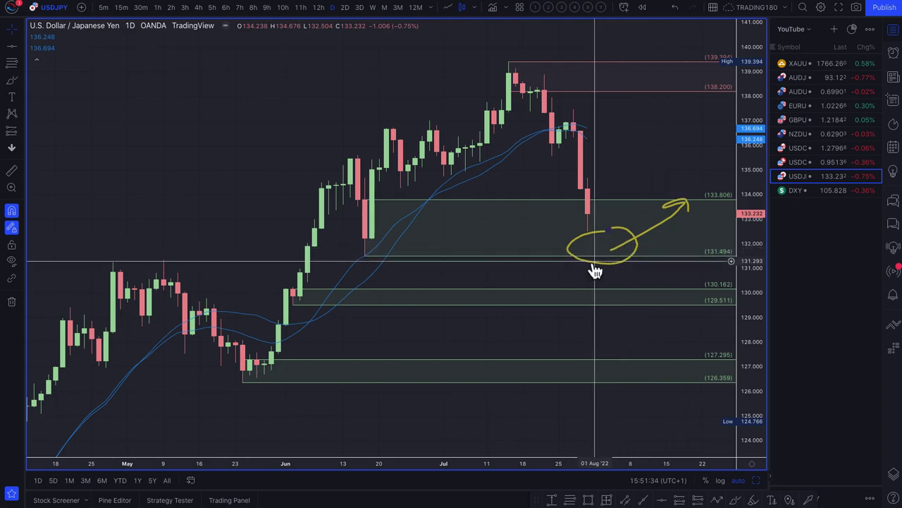
Step: Draw a rectangle between 131.637 and 131.197 from 22 April to 24 August, above the spring highs
left_click(22, 83)
left_click(50, 120)
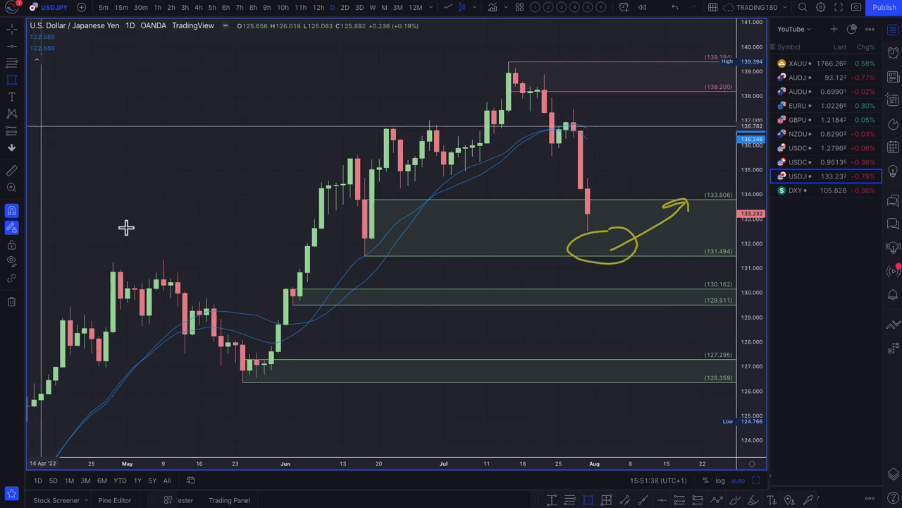
left_click(84, 259)
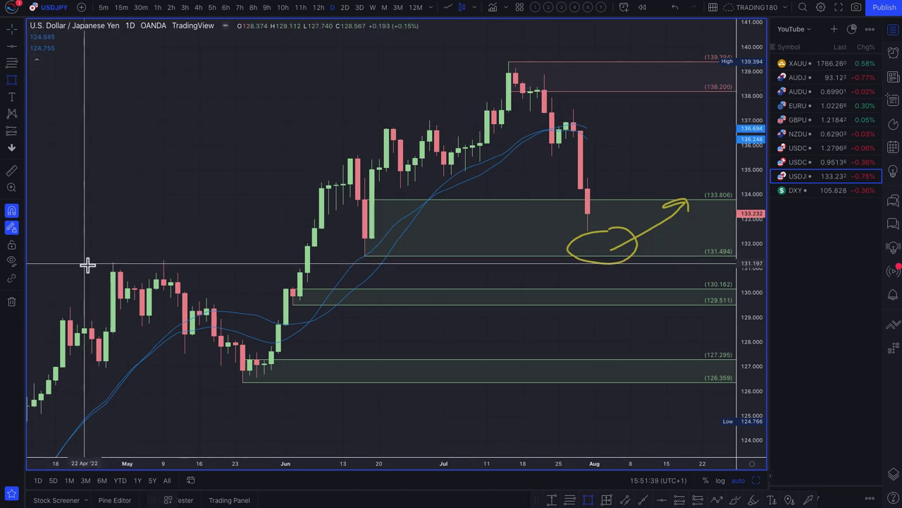
left_click(716, 256)
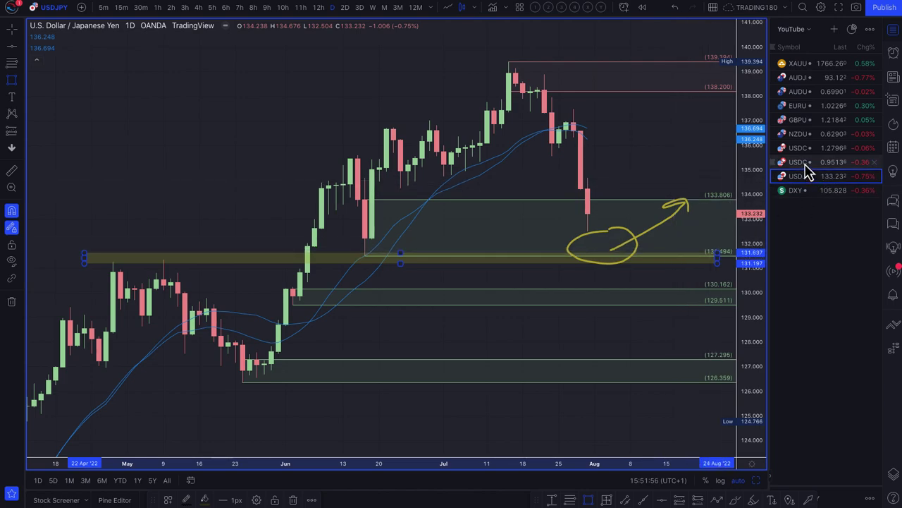
Step: Mark a zone from 136.650 to 137.467 at the late July high and apply the "1. SUPPLY" template to it
left_click(9, 64)
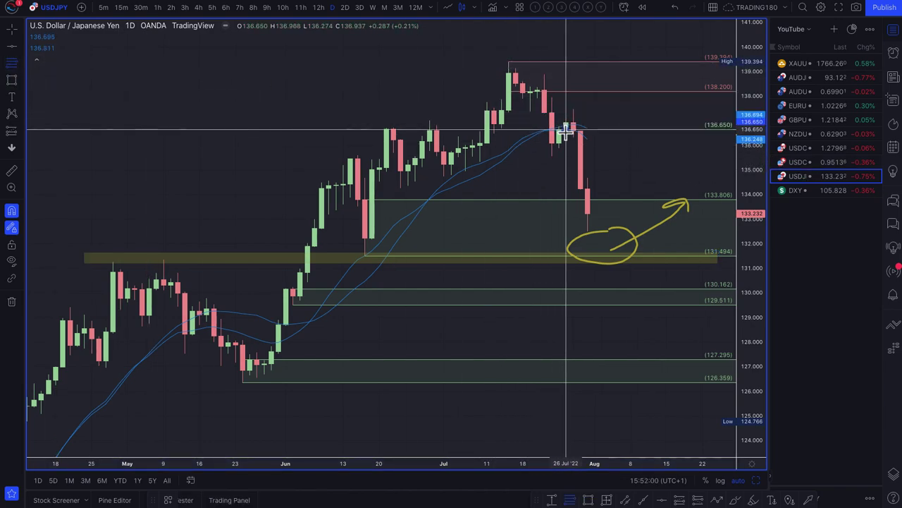
left_click_drag(565, 131, 573, 120)
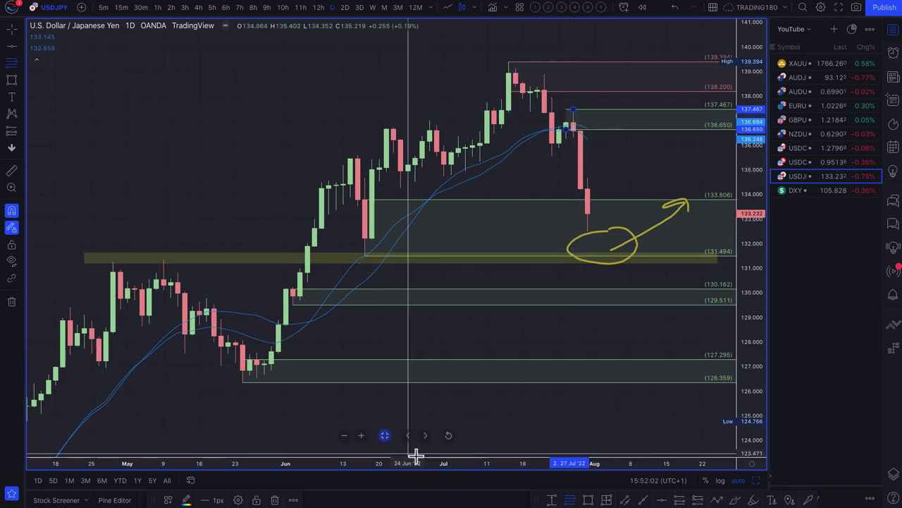
left_click(170, 500)
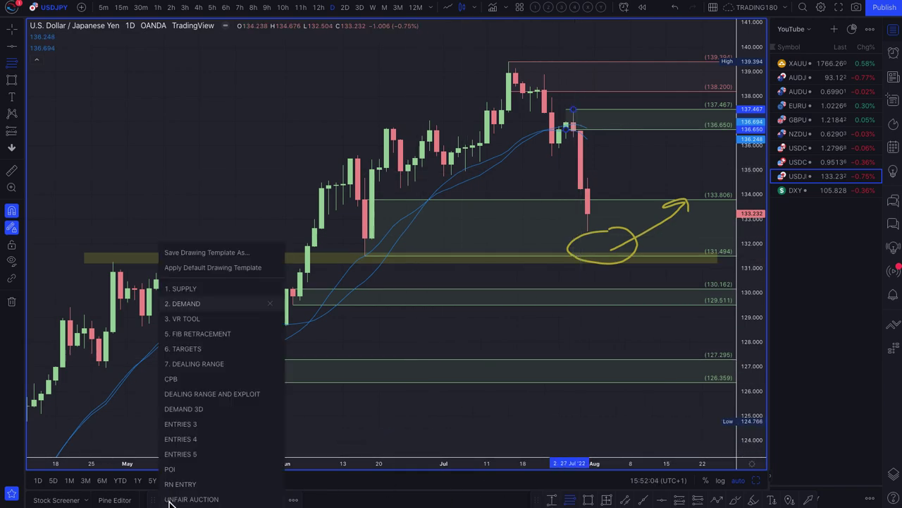
left_click(199, 290)
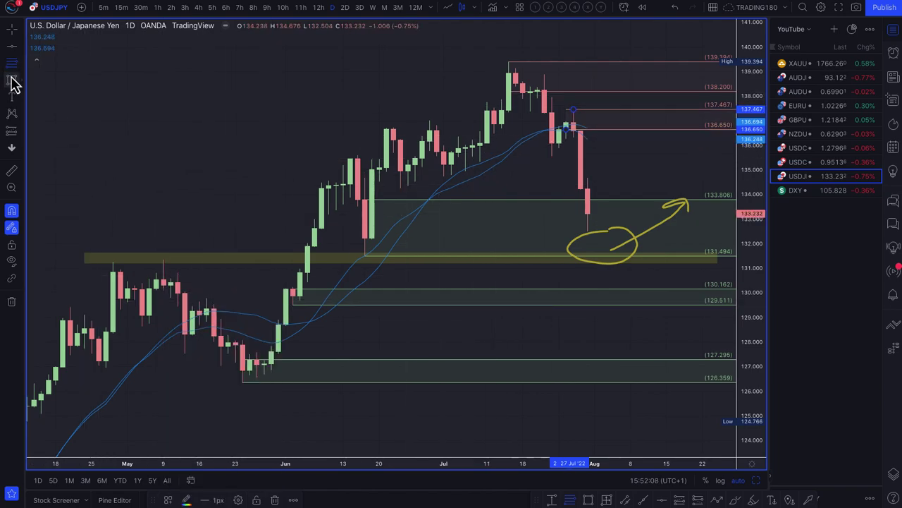
Step: Brush a path from the latest USDJPY candle up into the 136.650–137.467 supply zone and back down, ending in an arrowhead
left_click(22, 83)
left_click(74, 84)
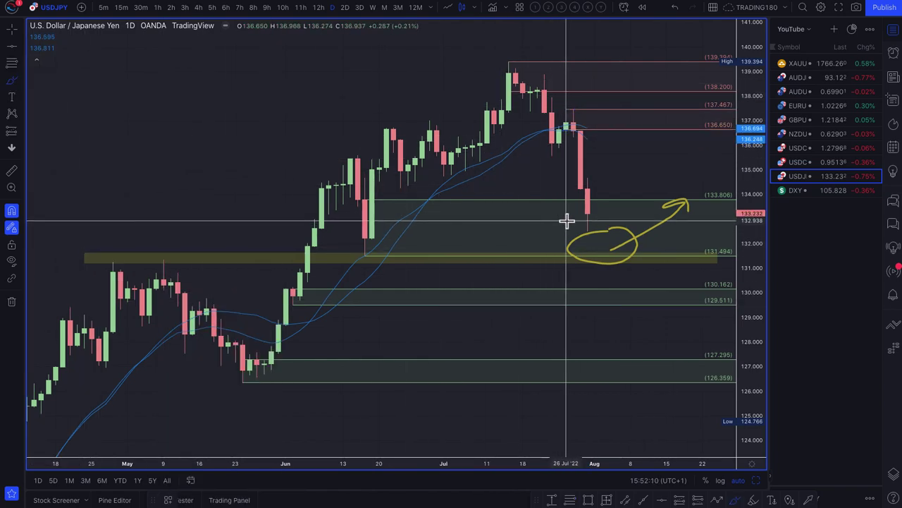
mouse_move(588, 213)
left_mouse_down()
mouse_move(628, 131)
mouse_move(665, 151)
mouse_move(672, 178)
left_mouse_up()
Step: On the USDCHF chart, move the demand zone to 0.95224–0.94546 at the 20 April candles and circle the area inside it below the latest candle
left_click(807, 162)
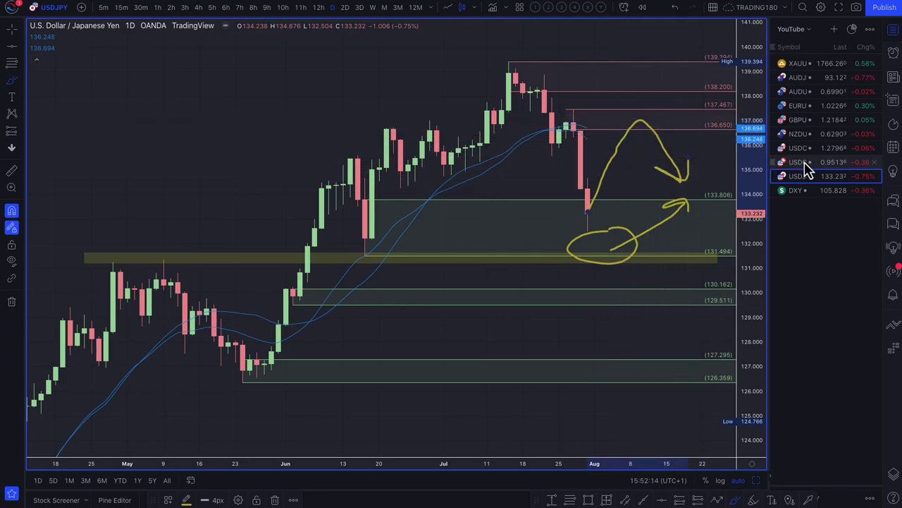
scroll(399, 327, "down", 3)
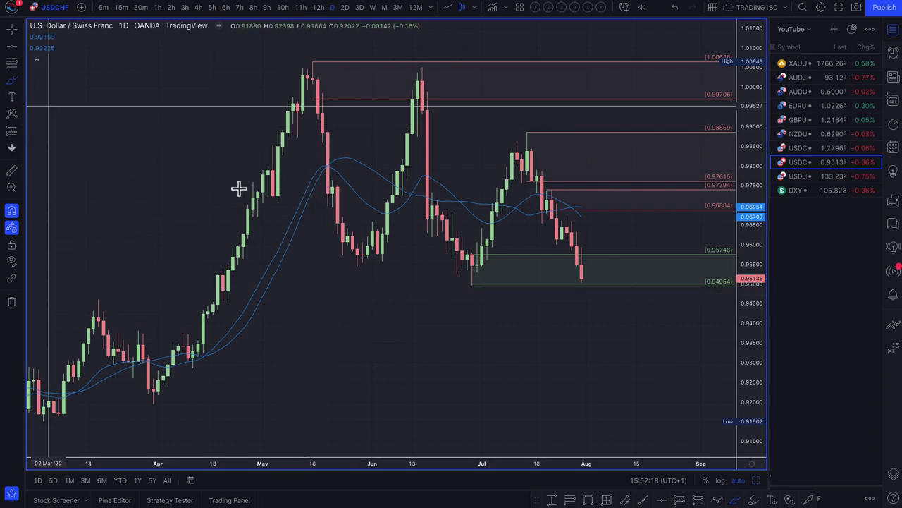
left_click_drag(470, 285, 224, 312)
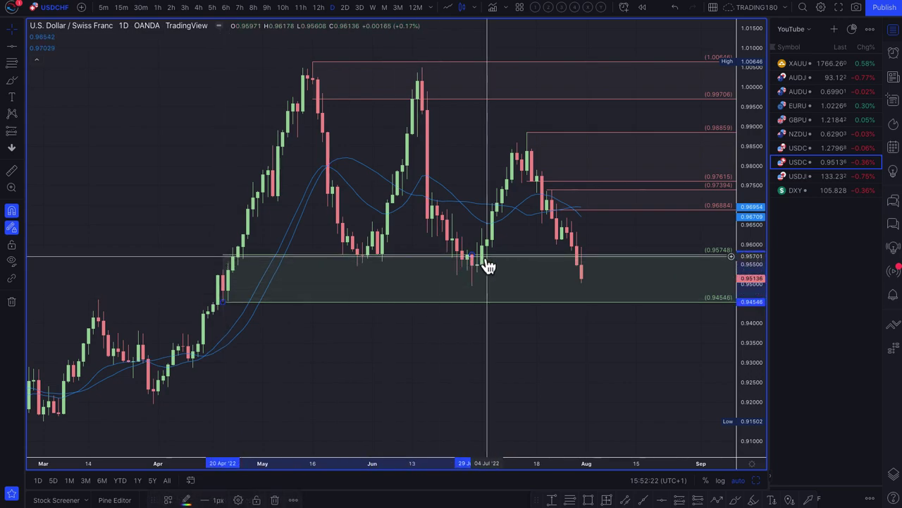
left_click_drag(472, 256, 220, 276)
scroll(296, 297, "down", 2)
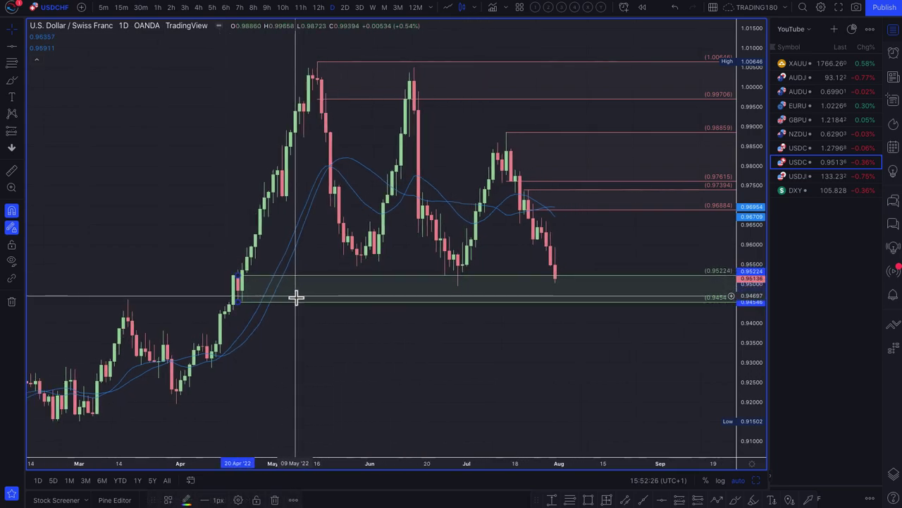
left_click(12, 82)
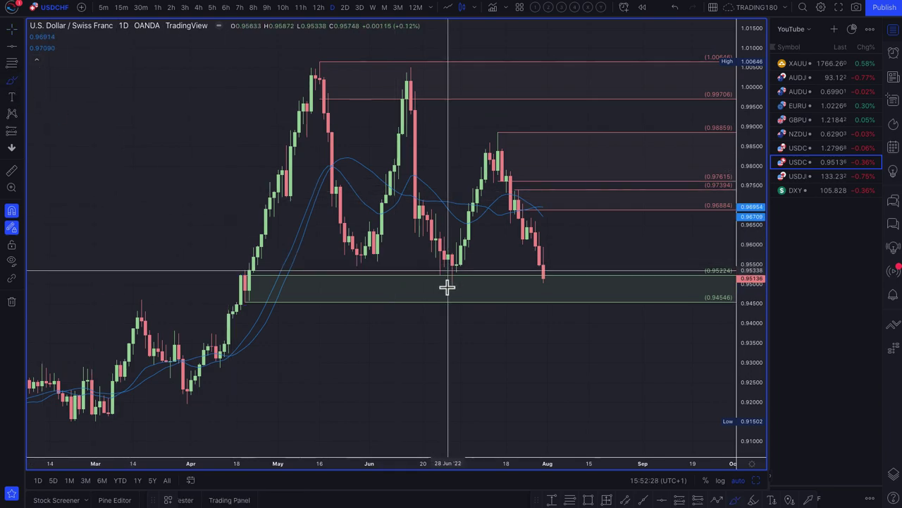
mouse_move(557, 285)
left_mouse_down()
mouse_move(534, 302)
mouse_move(557, 286)
left_mouse_up()
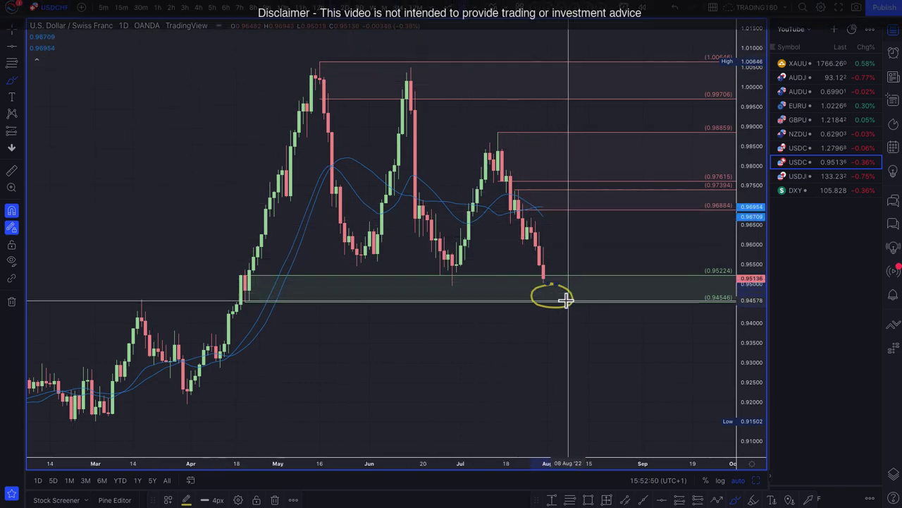
Step: Mark a supply zone from 0.96144 to 0.96679 at the late July USDCHF candles
left_click(11, 64)
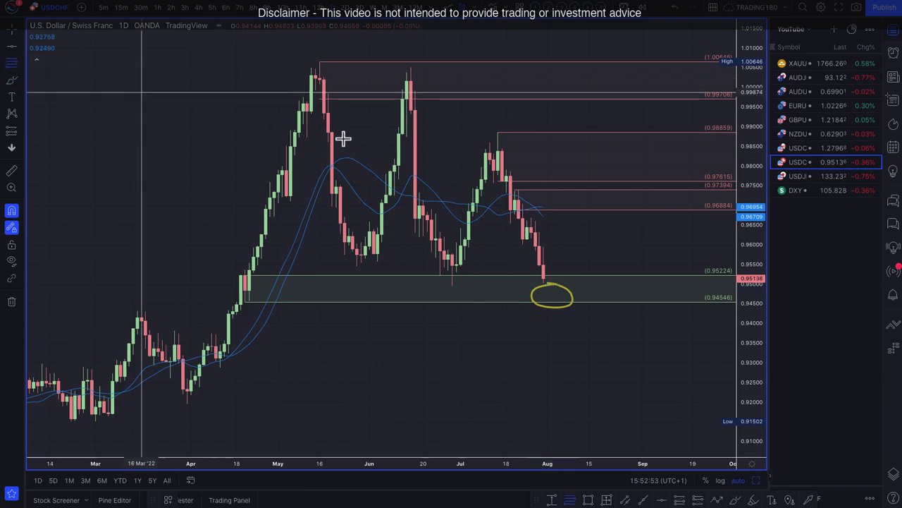
left_click(527, 238)
left_click(530, 217)
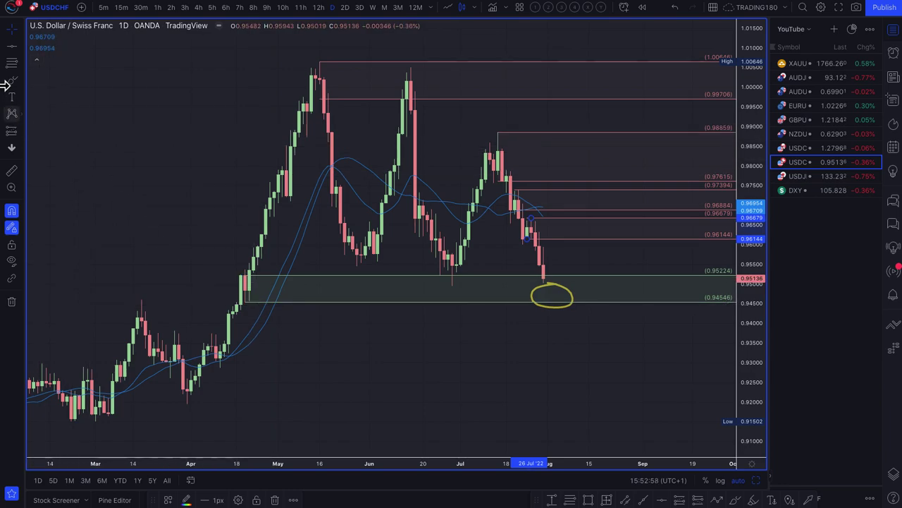
Step: Mark a zone from 0.93414 to 0.92868 at the 12 April pullback and apply the "2. DEMAND" template to it
left_click(11, 63)
left_click(218, 343)
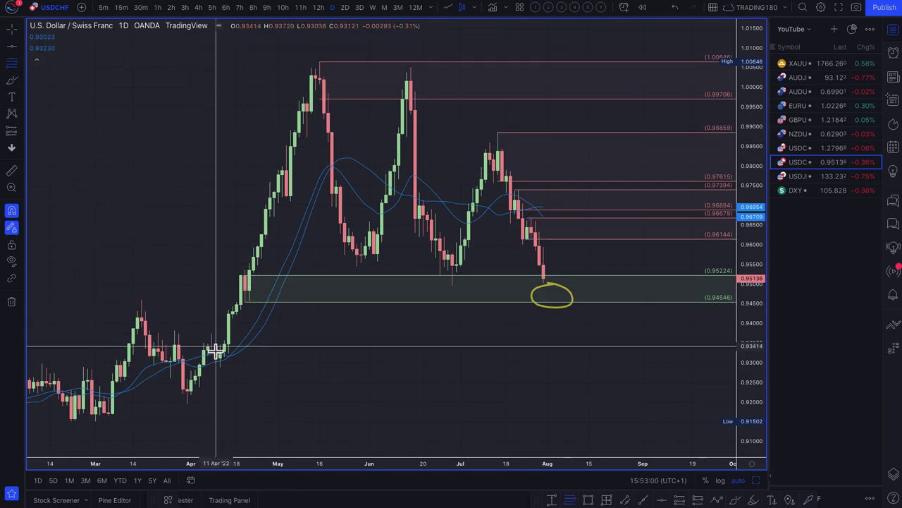
left_click(219, 353)
left_click(220, 366)
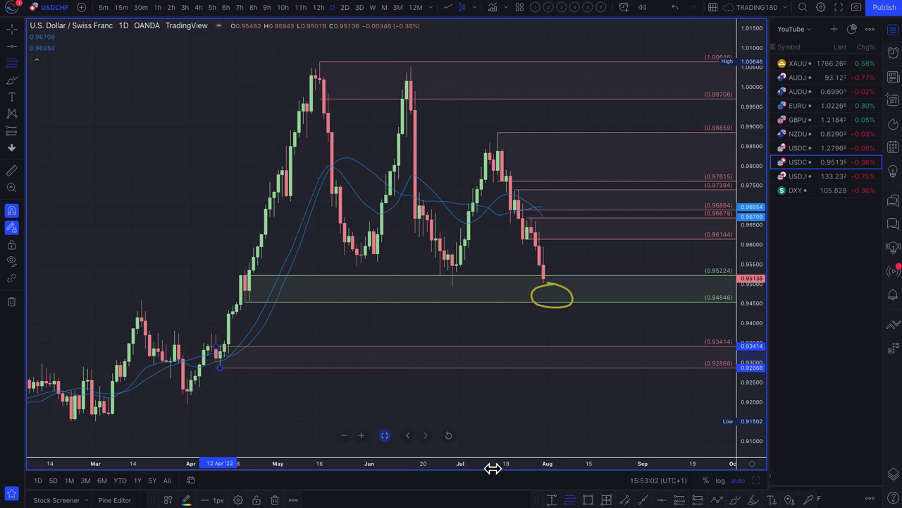
left_click(169, 500)
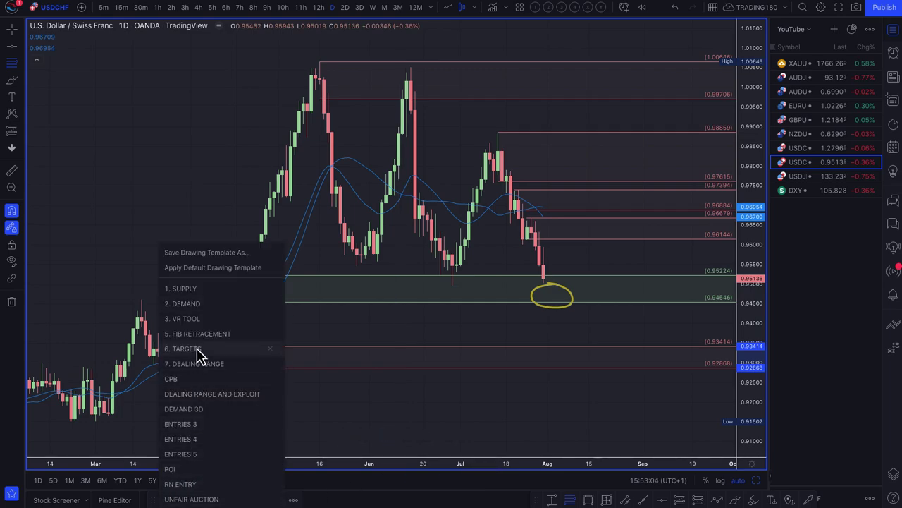
left_click(194, 303)
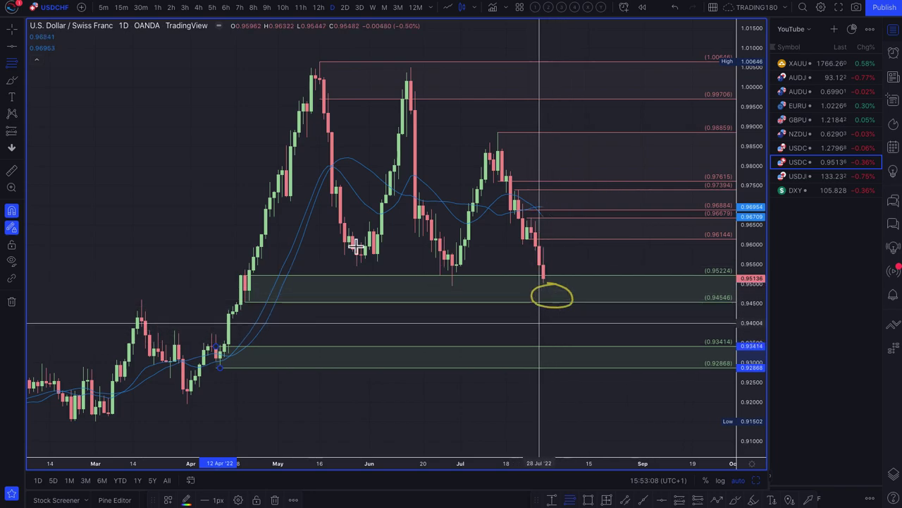
Step: Brush an arrow path from the latest USDCHF candle up into the 0.96144–0.96679 supply zone and back down, and circle its peak
left_click(11, 80)
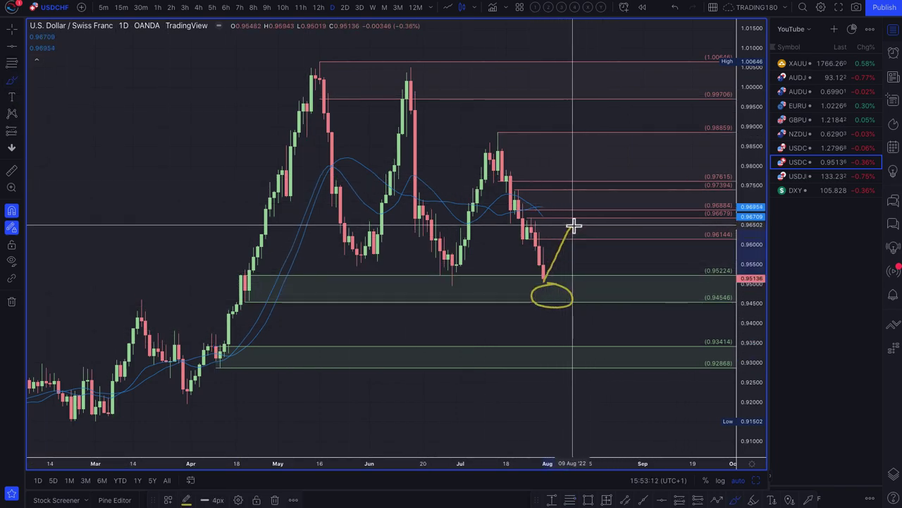
left_click_drag(574, 225, 615, 273)
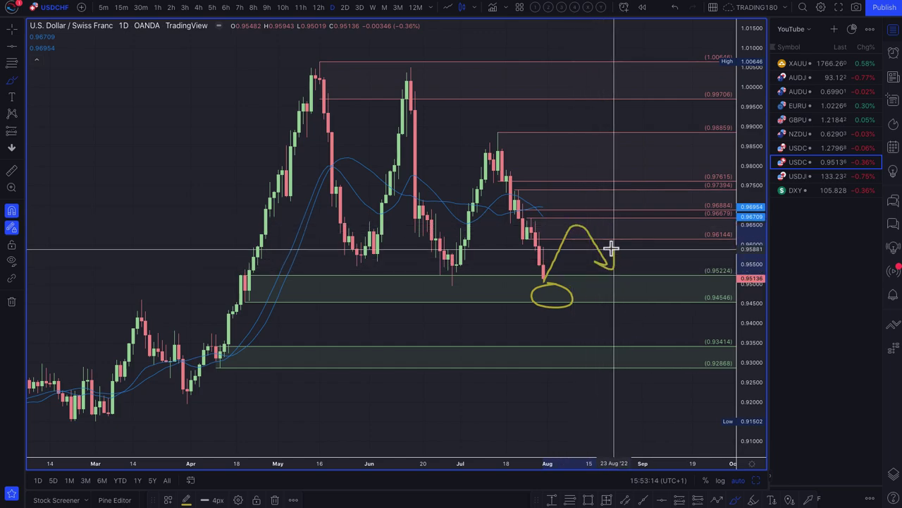
mouse_move(591, 243)
left_mouse_down()
mouse_move(583, 224)
mouse_move(584, 236)
mouse_move(600, 239)
left_mouse_up()
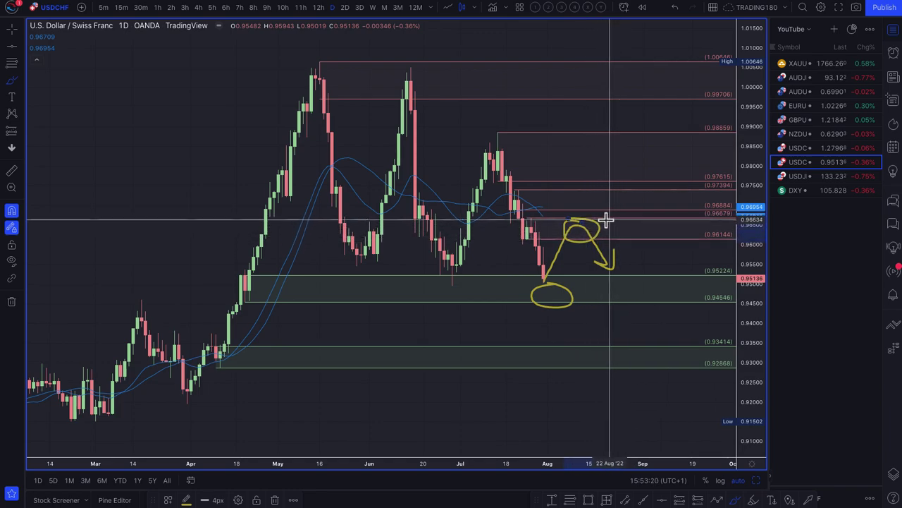
Step: Open the USDCAD chart and delete the 1.28840–1.28194 demand zone
left_click(805, 152)
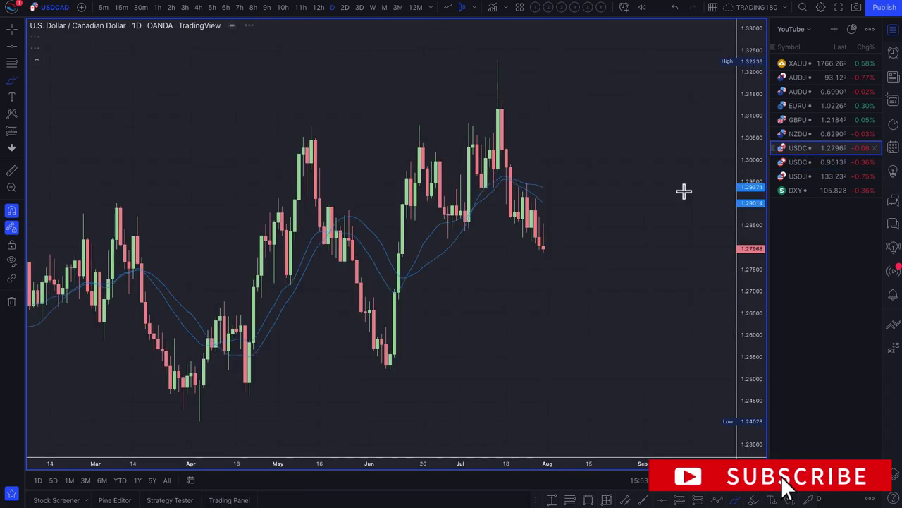
left_click(482, 246)
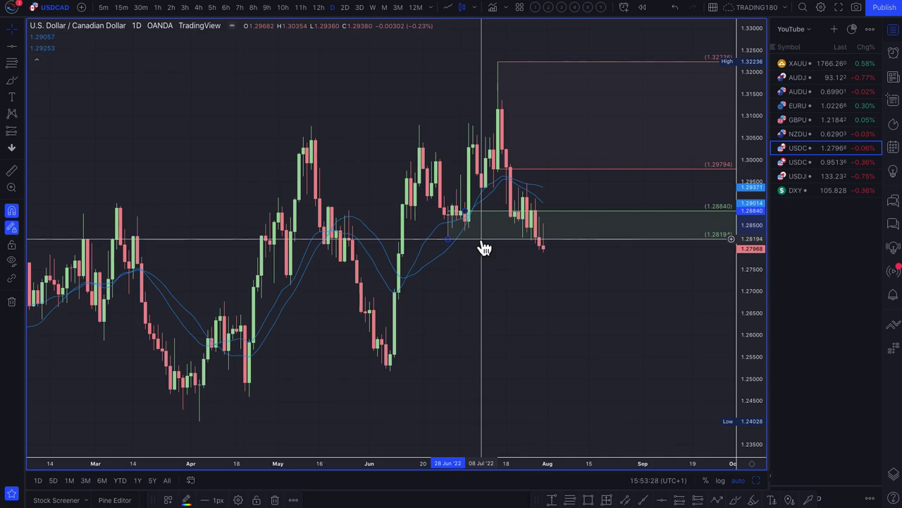
key("Escape")
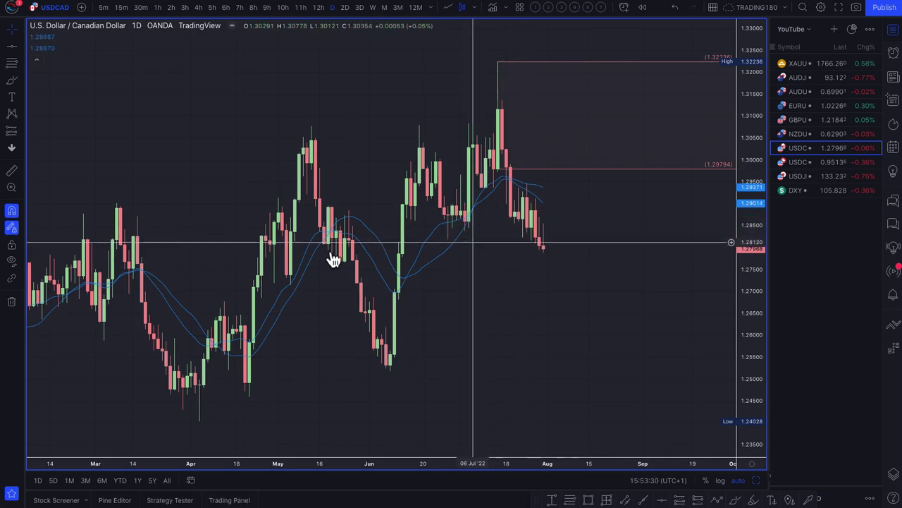
Step: Mark a zone from 1.28464 to 1.29468 at the late July USDCAD candles and apply the "1. SUPPLY" template to it
left_click(11, 62)
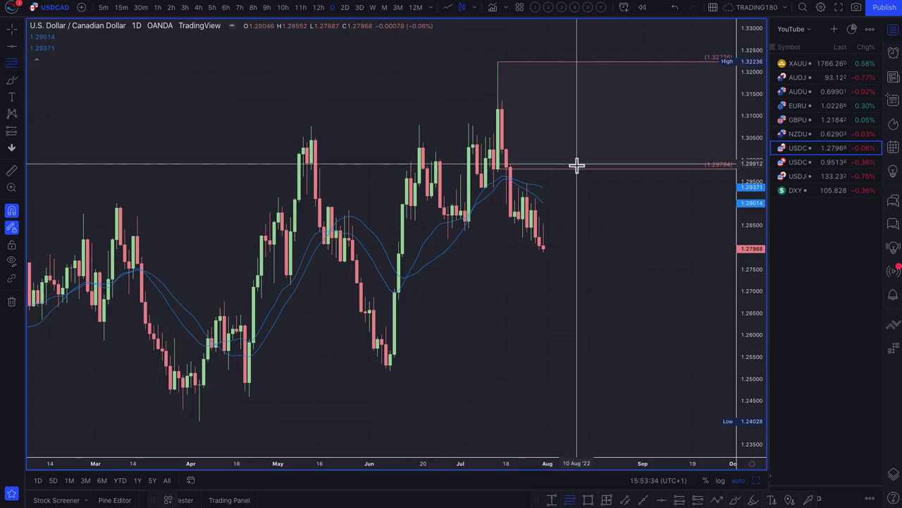
left_click(531, 228)
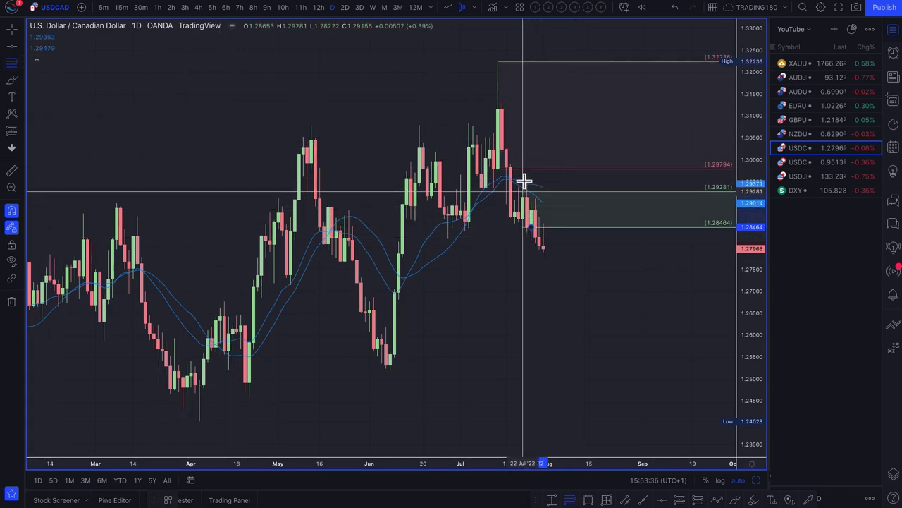
left_click(527, 182)
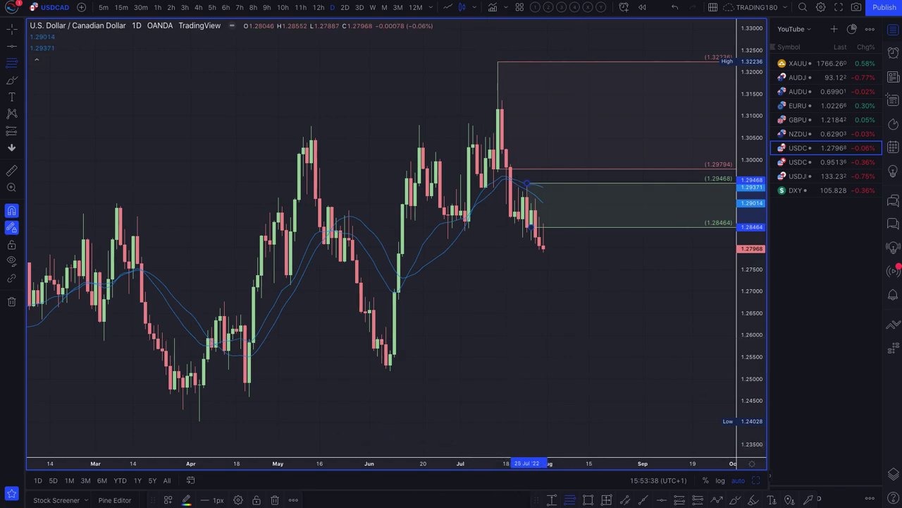
left_click(167, 500)
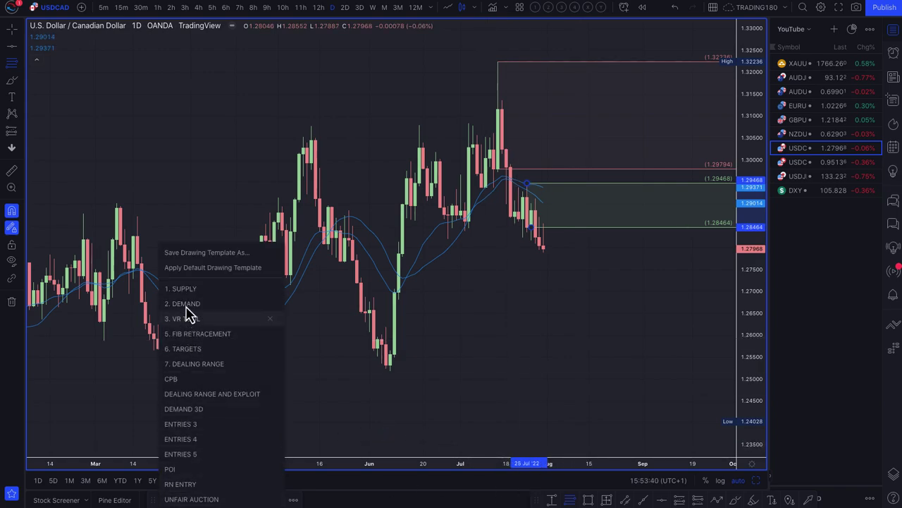
left_click(184, 290)
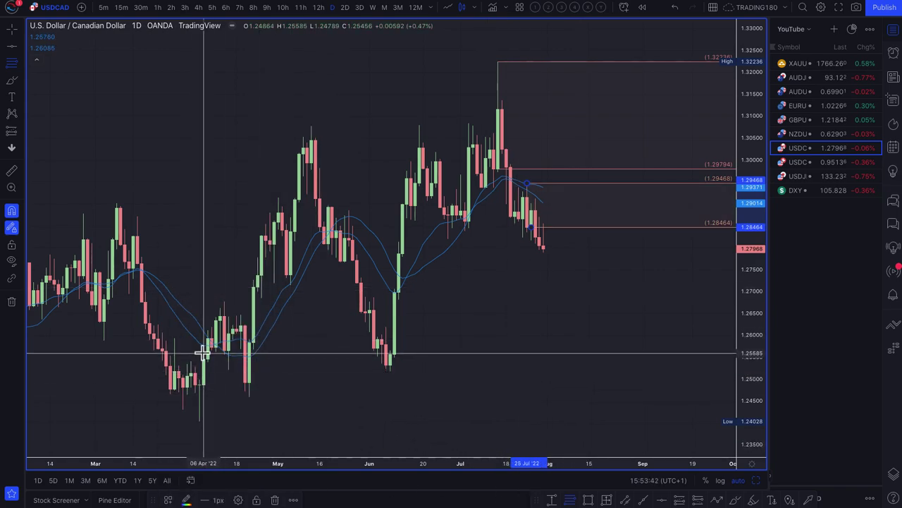
Step: Mark a zone from 1.25788 to 1.25176 at the early June low and apply the "2. DEMAND" template to it
left_click(11, 63)
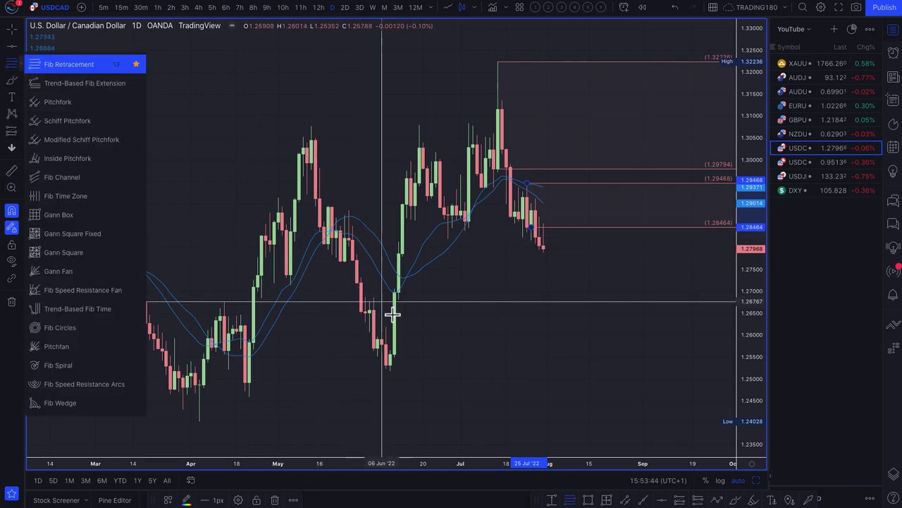
left_click(386, 343)
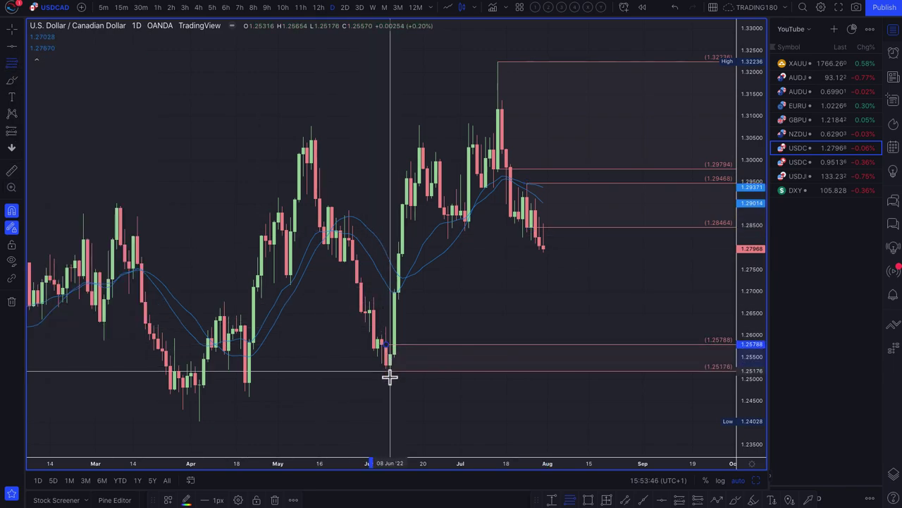
left_click(389, 373)
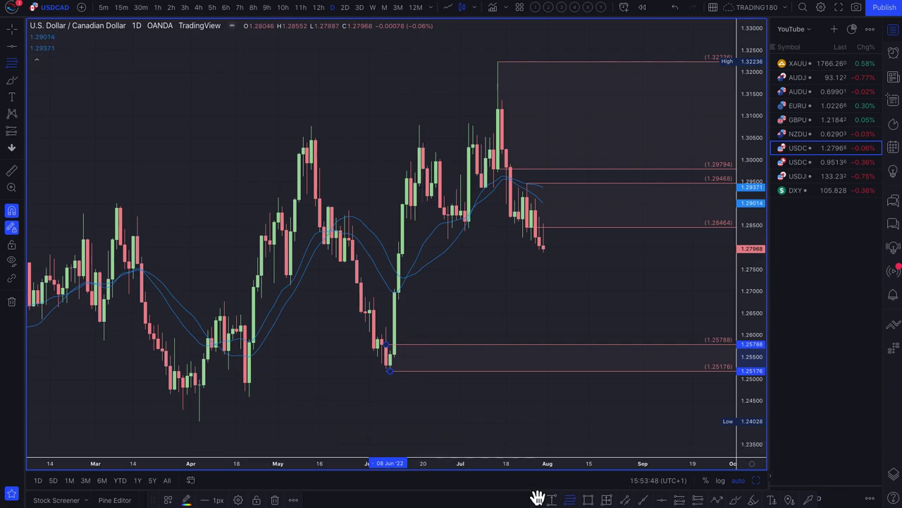
left_click(168, 500)
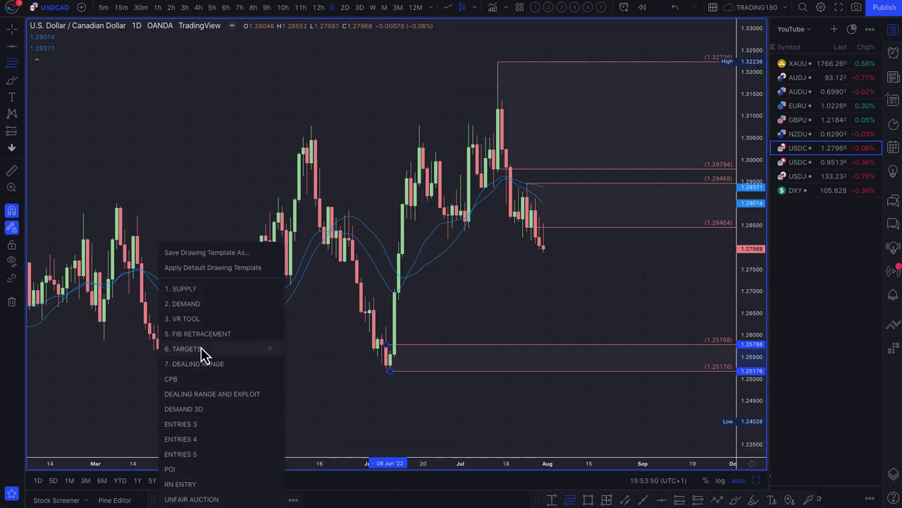
left_click(185, 303)
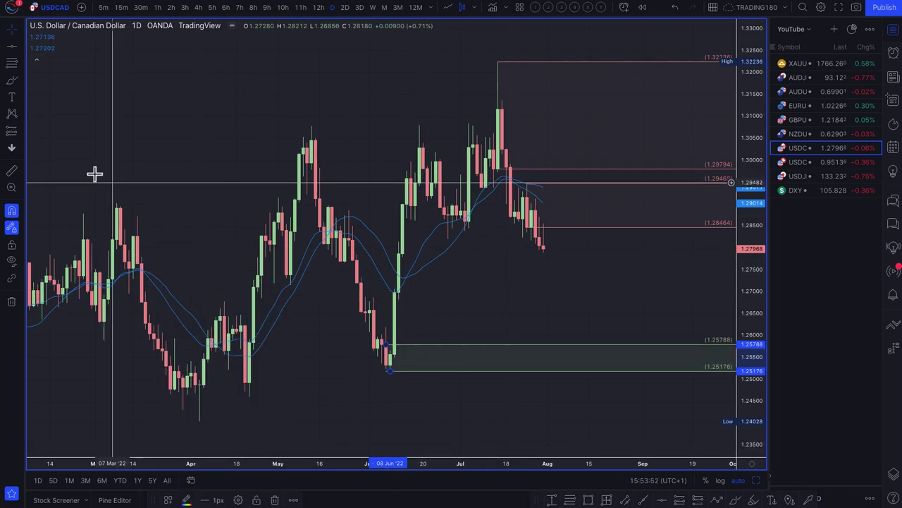
key("Escape")
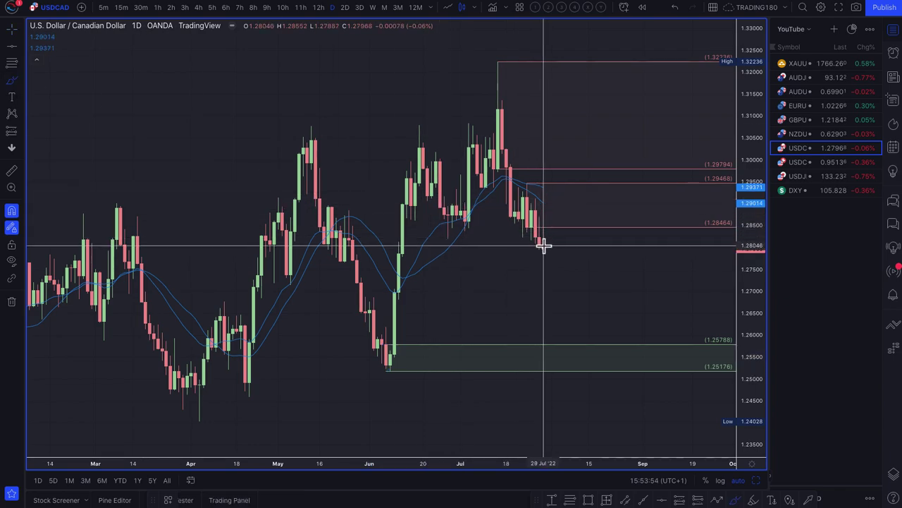
Step: Brush two USDCAD paths around an underlined current low: up past 1.29794, back and up again, and down into the 1.25788–1.25176 demand zone
left_click_drag(543, 245, 588, 162)
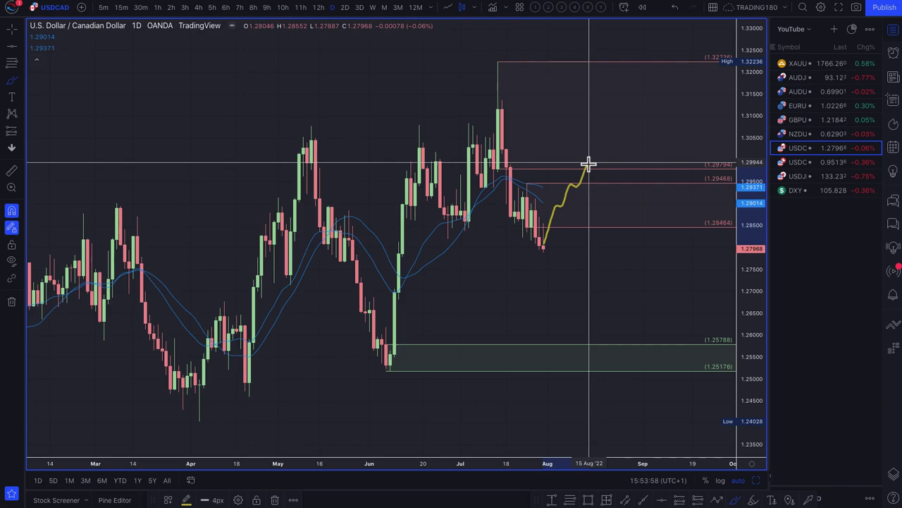
mouse_move(589, 164)
left_mouse_down()
mouse_move(616, 249)
mouse_move(664, 204)
left_mouse_up()
mouse_move(619, 248)
left_mouse_down()
mouse_move(549, 243)
mouse_move(661, 252)
left_mouse_up()
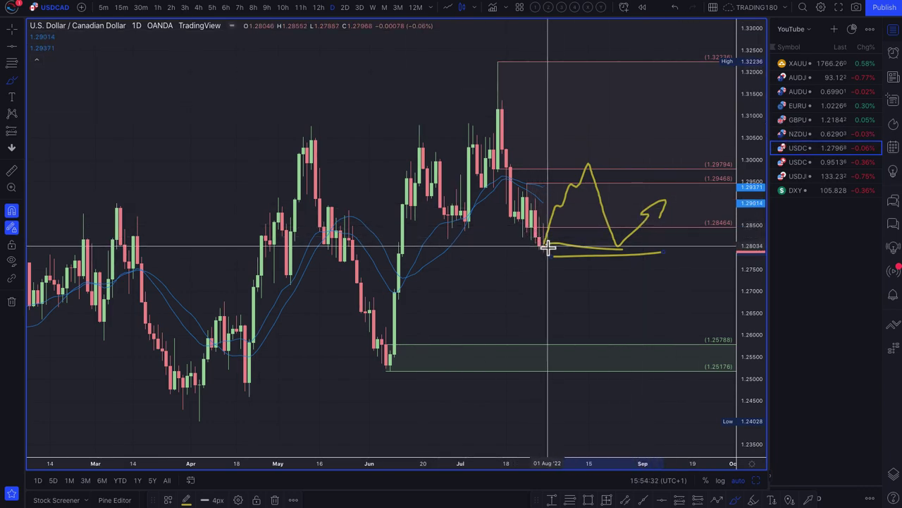
mouse_move(552, 243)
left_mouse_down()
mouse_move(588, 292)
mouse_move(600, 339)
mouse_move(638, 331)
left_mouse_up()
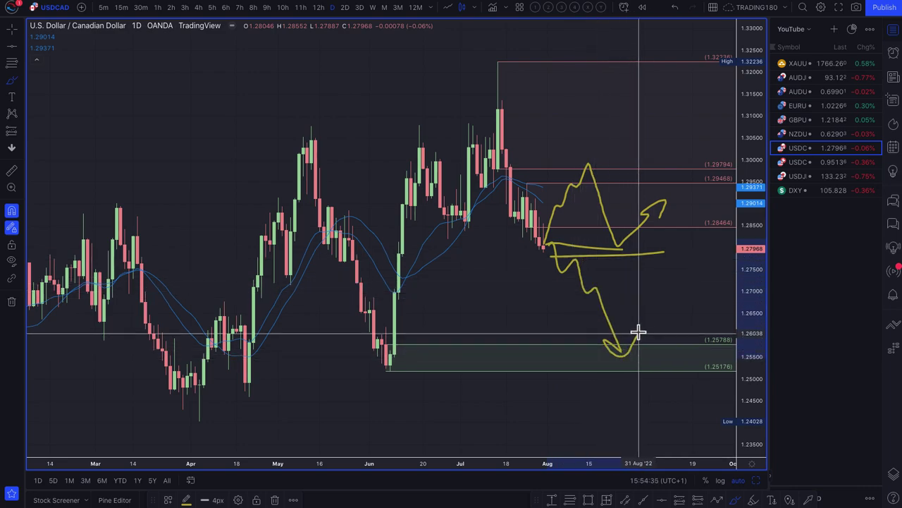
Step: Open the NZDUSD chart and brush circles around the current candle and in the 0.63960–0.63327 supply zone, with an arrow falling from the upper circle
left_click(803, 136)
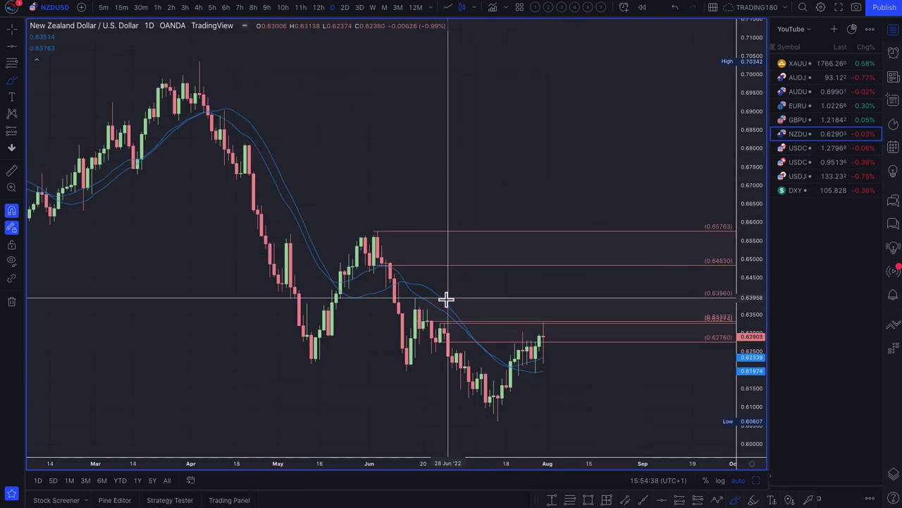
scroll(445, 298, "up", 5)
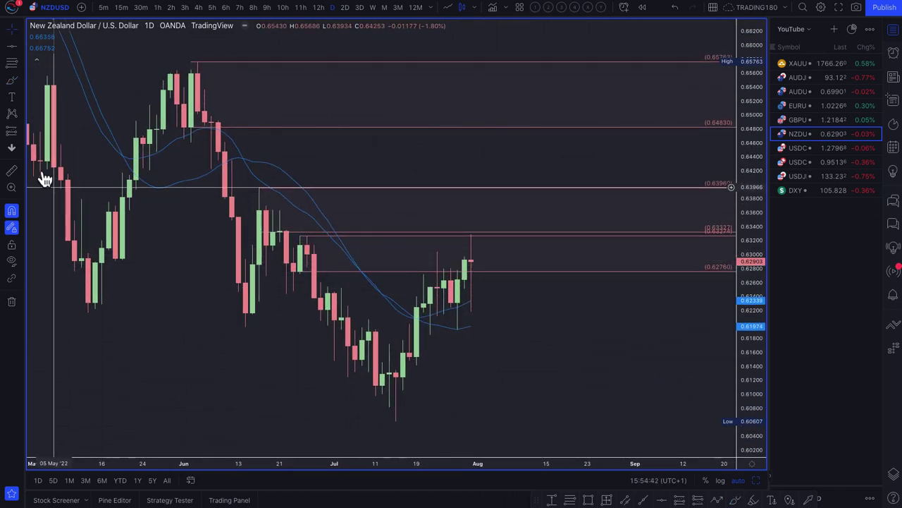
left_click(10, 80)
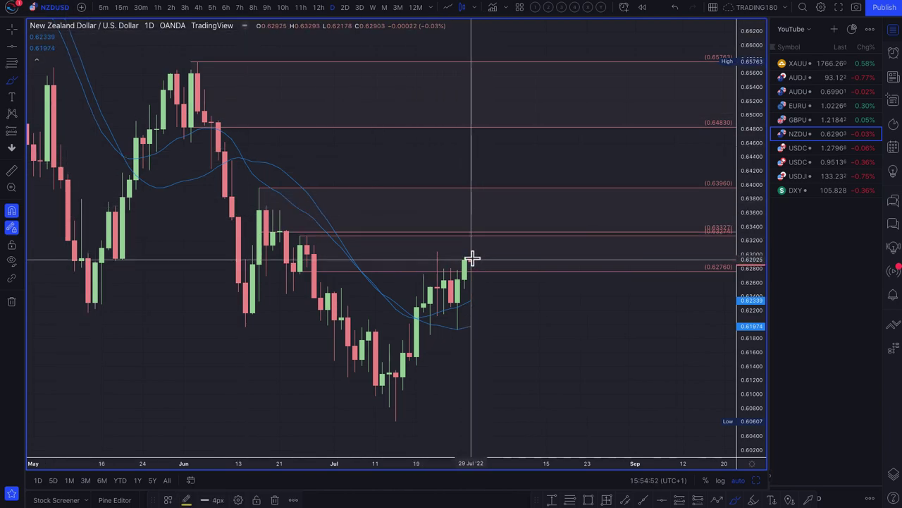
mouse_move(472, 240)
left_mouse_down()
mouse_move(463, 261)
mouse_move(467, 244)
left_mouse_up()
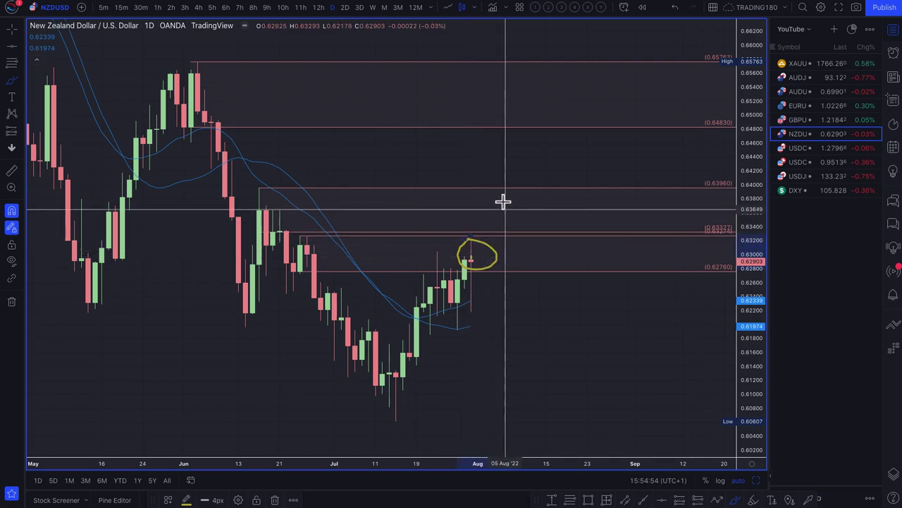
mouse_move(469, 208)
left_mouse_down()
mouse_move(499, 188)
mouse_move(500, 205)
mouse_move(584, 307)
mouse_move(587, 295)
left_mouse_up()
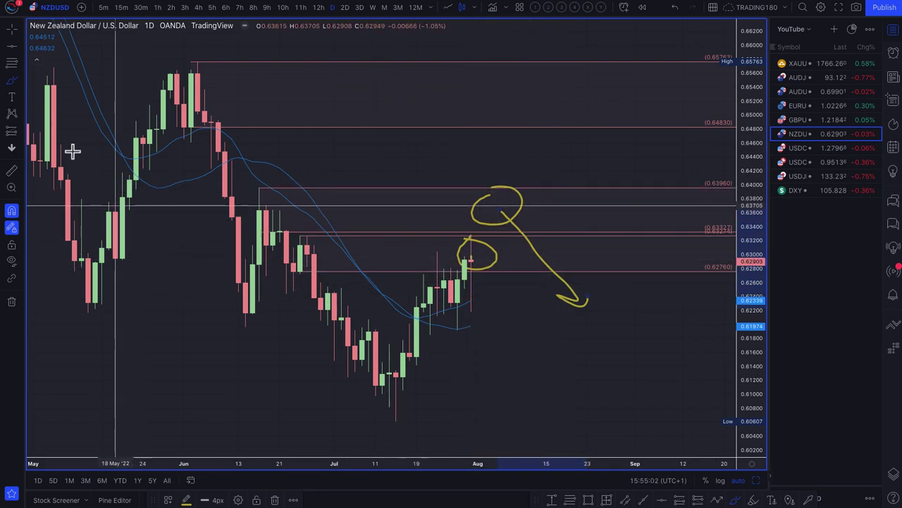
Step: Mark two NZDUSD demand zones: 0.61308 to 0.60607 at the mid-July low and 0.61592 to 0.61413 at the 19 July candle
left_click(11, 65)
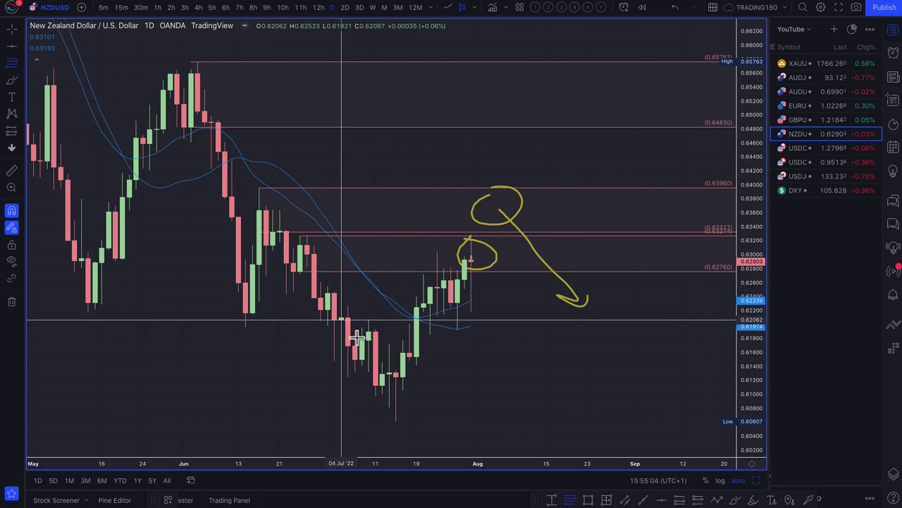
left_click(395, 377)
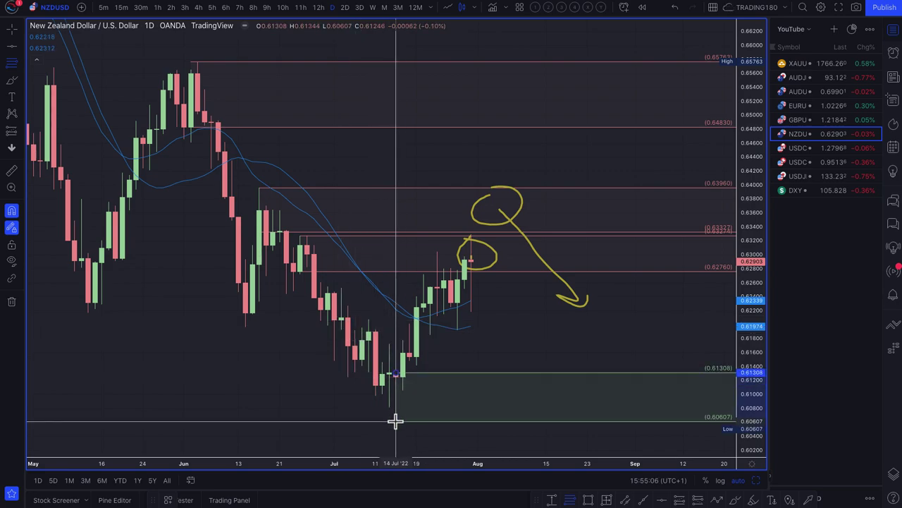
left_click(404, 379)
left_click(408, 352)
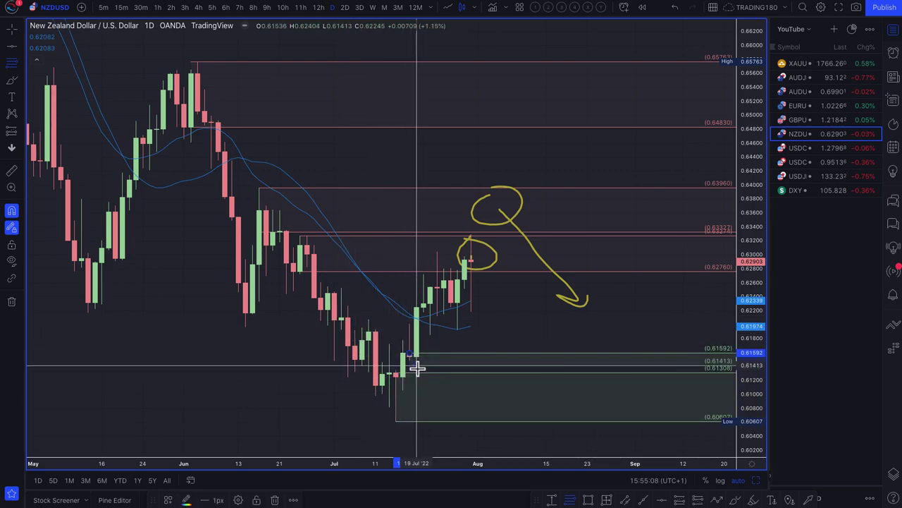
left_click(416, 366)
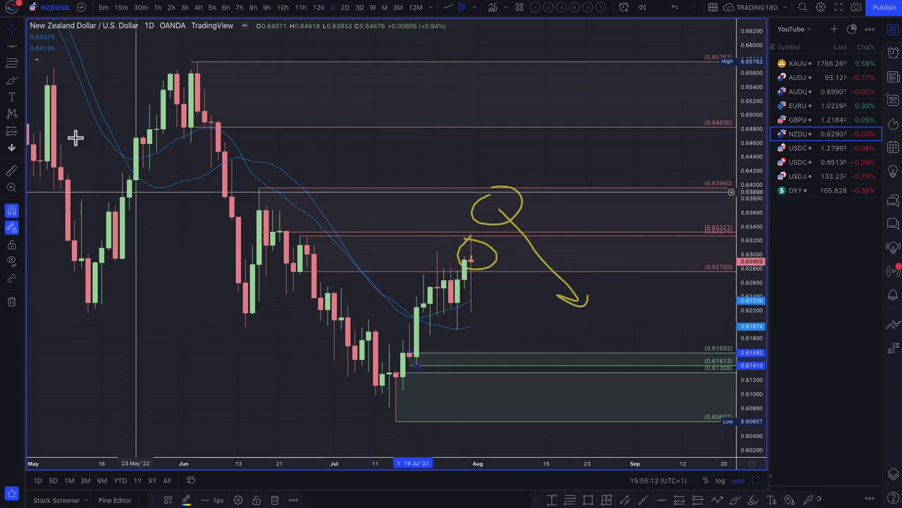
Step: Brush a path from the circled NZDUSD candle down into the 0.61308–0.60607 demand zone and back up, ending in an arrowhead
left_click(11, 81)
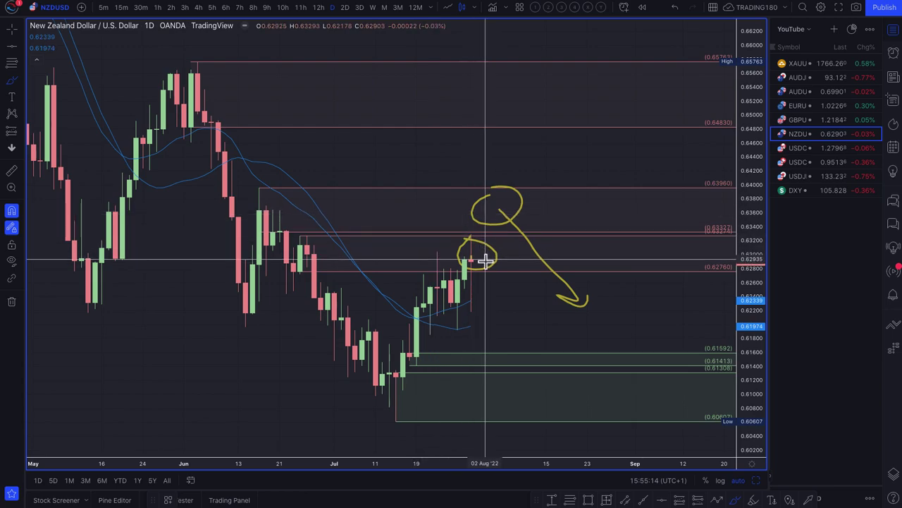
mouse_move(472, 261)
left_mouse_down()
mouse_move(513, 381)
mouse_move(578, 366)
mouse_move(585, 343)
mouse_move(588, 374)
left_mouse_up()
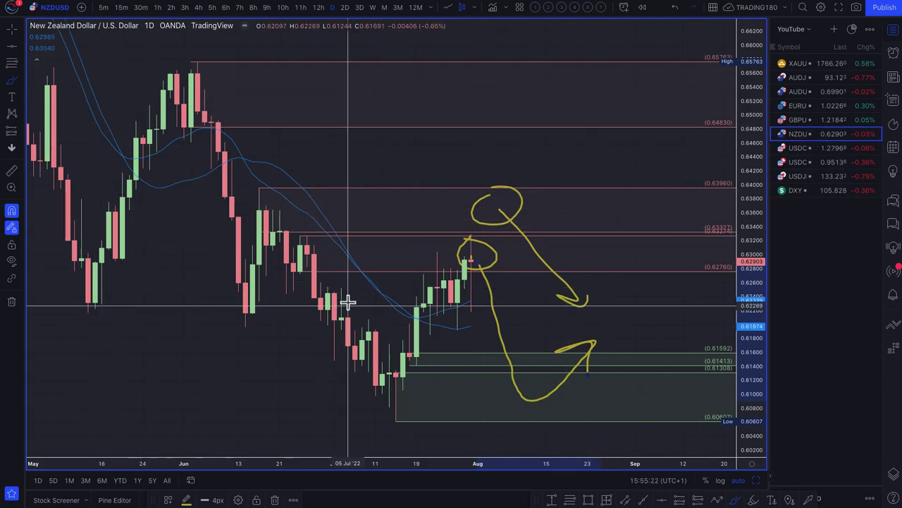
scroll(387, 345, "down", 5)
scroll(495, 313, "up", 6)
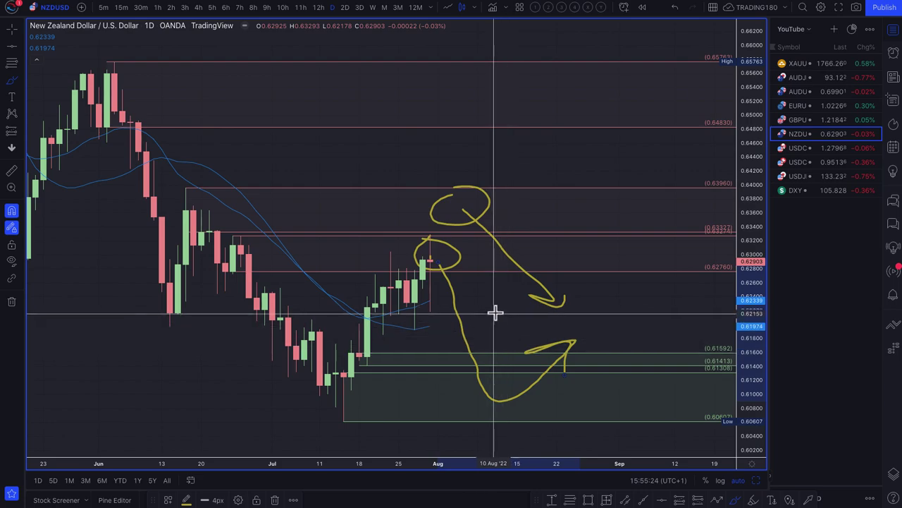
Step: Open the GBPUSD chart and delete the 1.20564–1.20242 supply zone
left_click(797, 121)
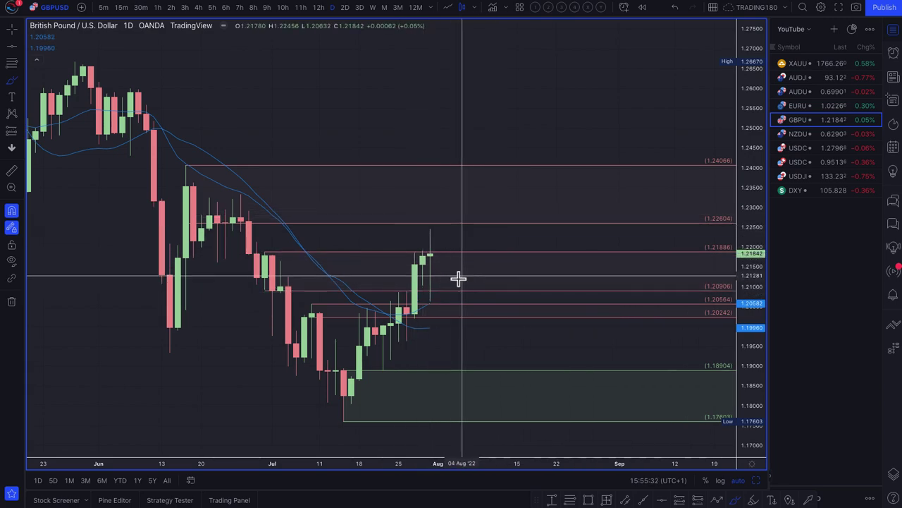
left_click(446, 308)
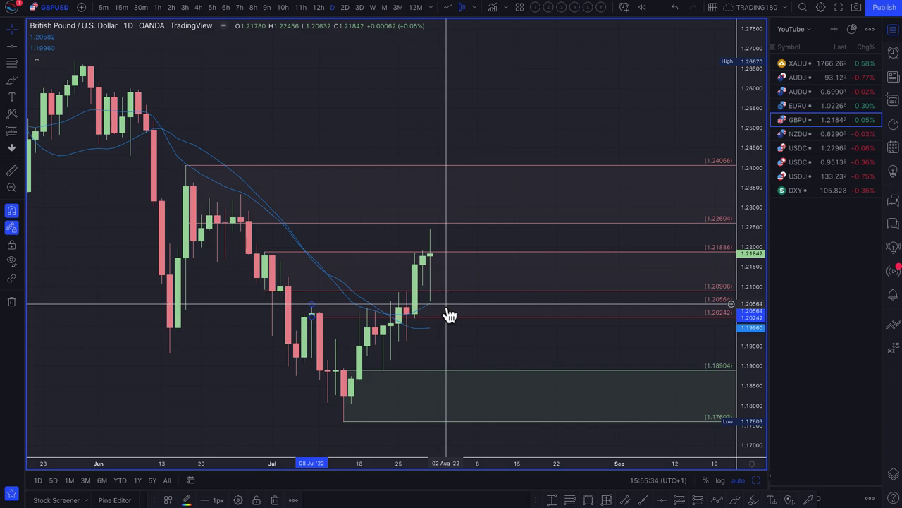
key("Delete")
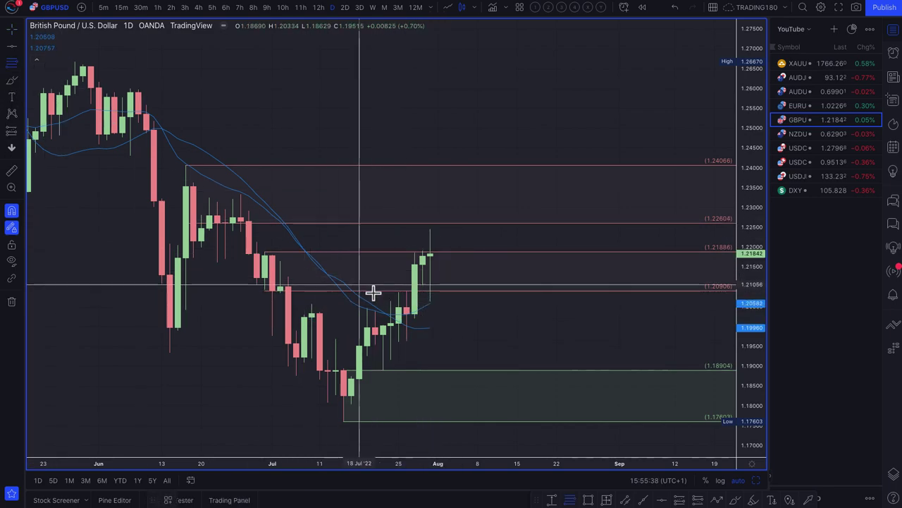
Step: Mark a GBPUSD demand zone from 1.20482 to 1.18899 at the late July candles and brush a circle with a falling arrow in the 1.24066–1.22604 supply zone
left_click(407, 310)
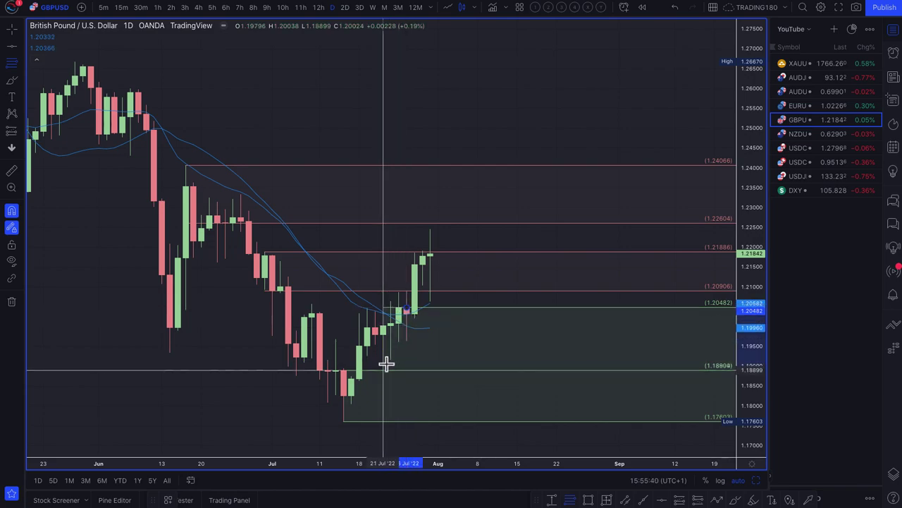
left_click(386, 363)
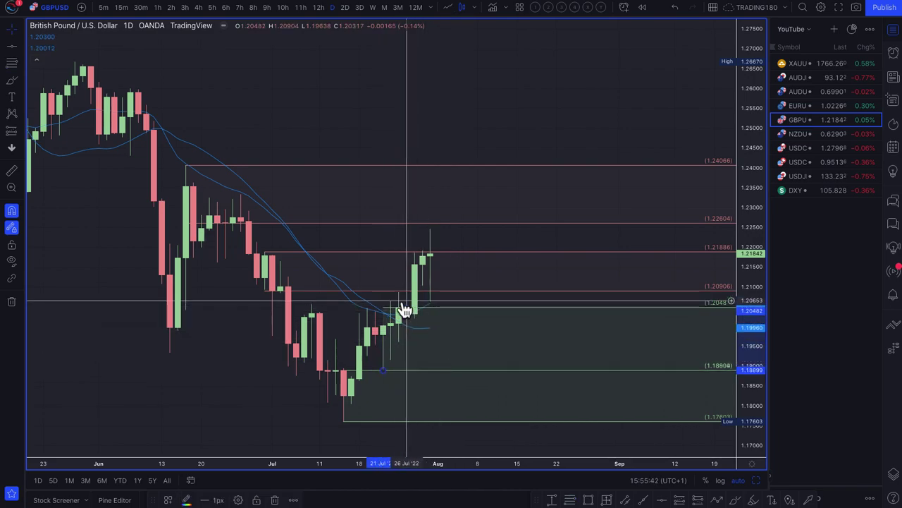
left_click(11, 81)
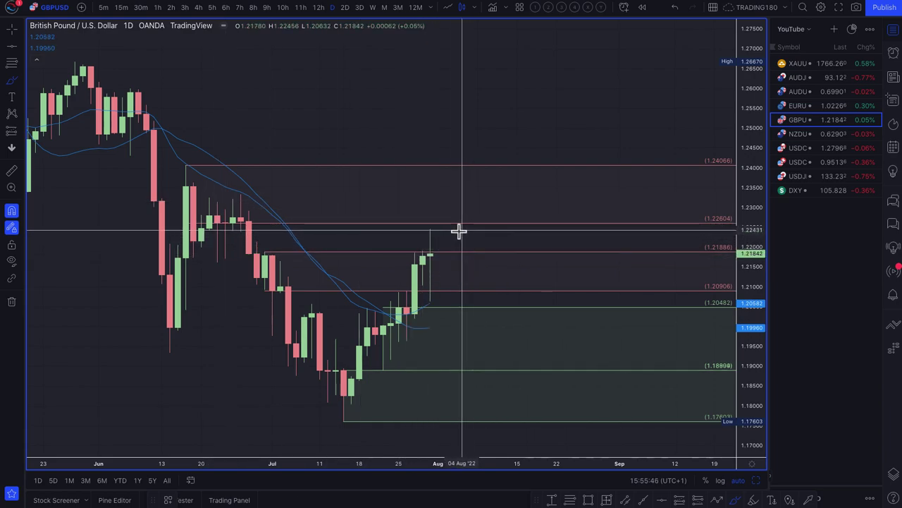
mouse_move(453, 166)
left_mouse_down()
mouse_move(423, 198)
mouse_move(475, 183)
mouse_move(441, 161)
mouse_move(478, 212)
mouse_move(477, 238)
mouse_move(510, 219)
left_mouse_up()
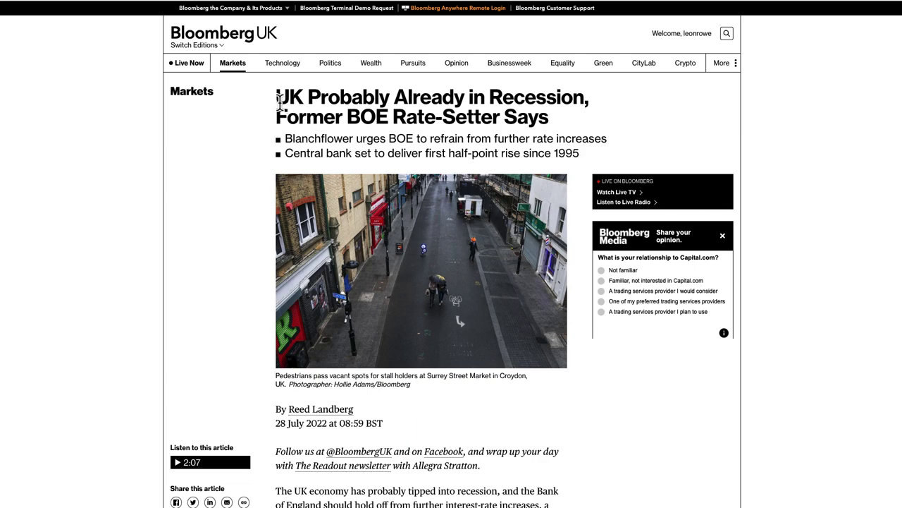
Step: Switch to the Bloomberg article on a UK recession and read its headline, summary bullets and opening paragraph, highlighting the text
left_click_drag(310, 98, 488, 97)
left_click_drag(561, 97, 458, 124)
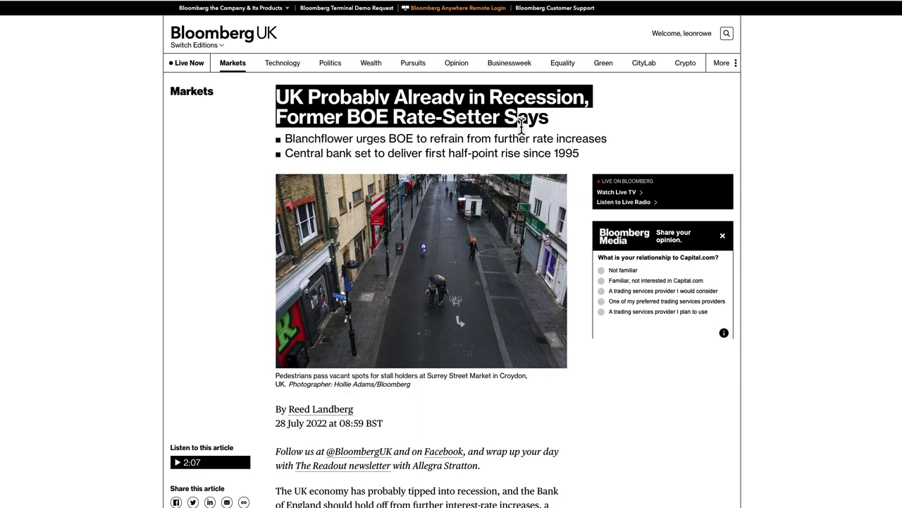
left_click_drag(526, 127, 435, 143)
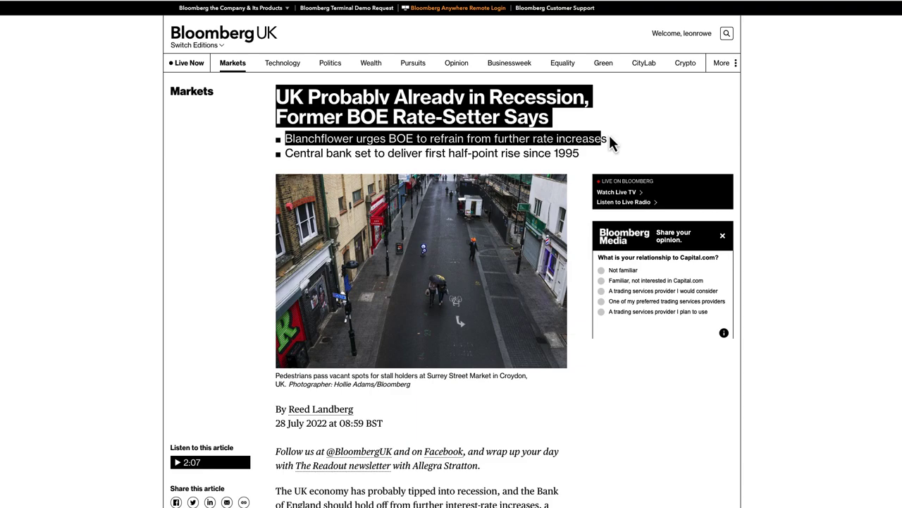
left_click_drag(598, 136, 322, 159)
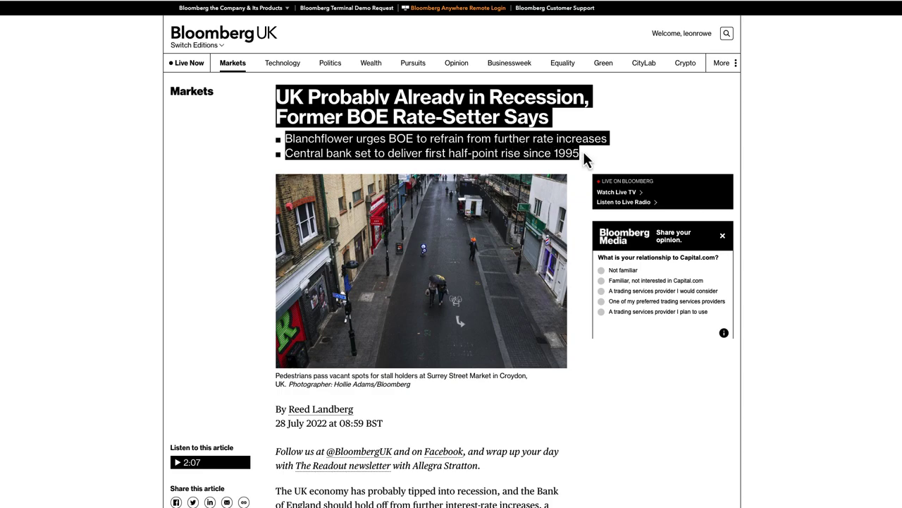
scroll(578, 289, "down", 5)
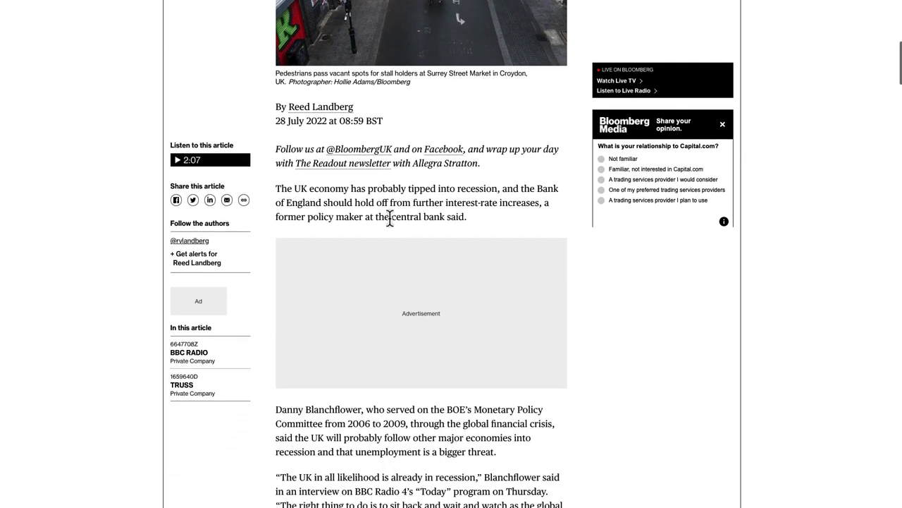
left_click_drag(362, 189, 513, 198)
left_click_drag(405, 211, 380, 210)
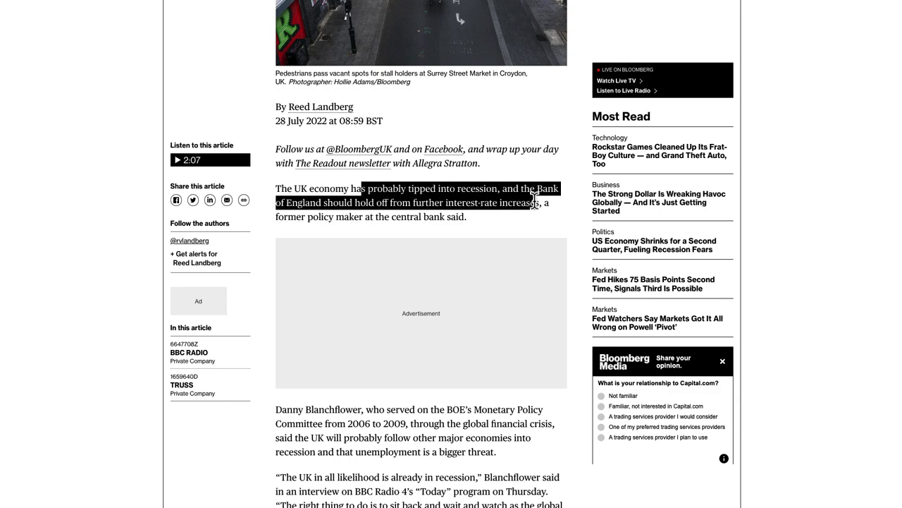
left_click_drag(547, 203, 459, 219)
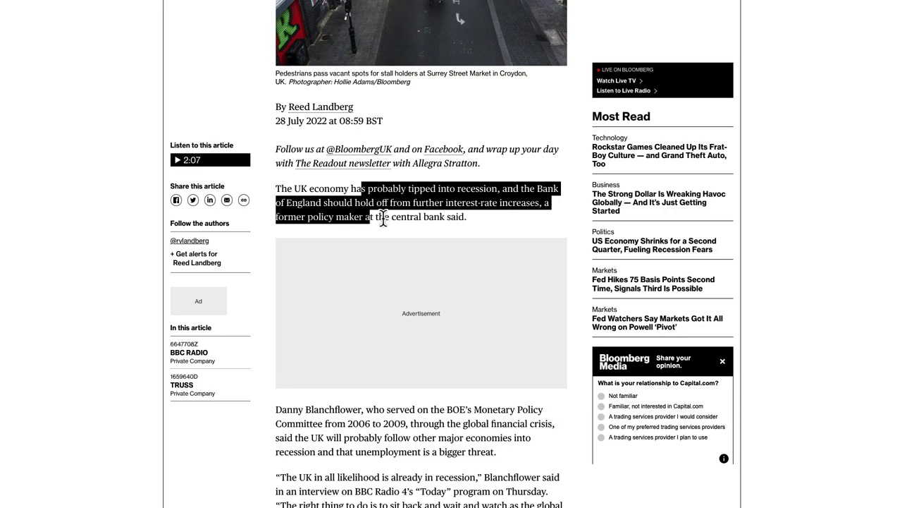
Step: Read the former BOE policy maker's background and comments on recession and unemployment in the article, highlighting both paragraphs
scroll(447, 423, "down", 4)
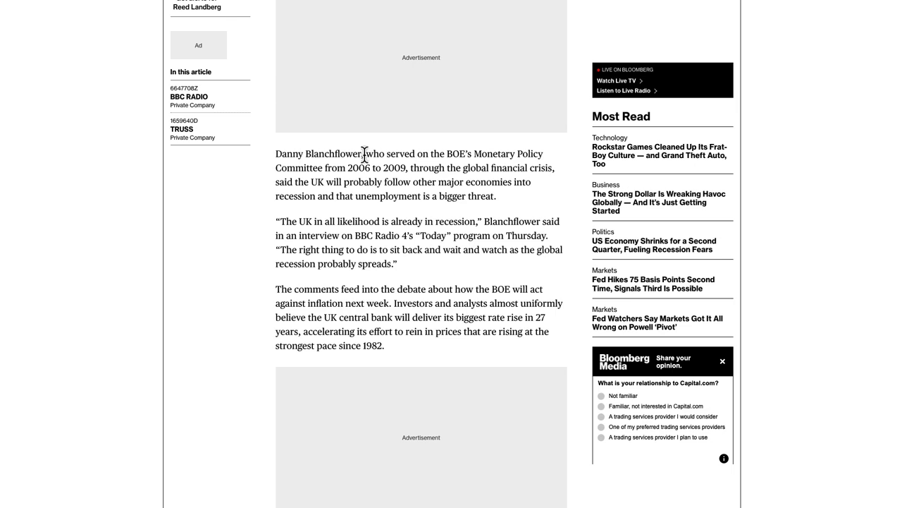
left_click_drag(475, 154, 385, 169)
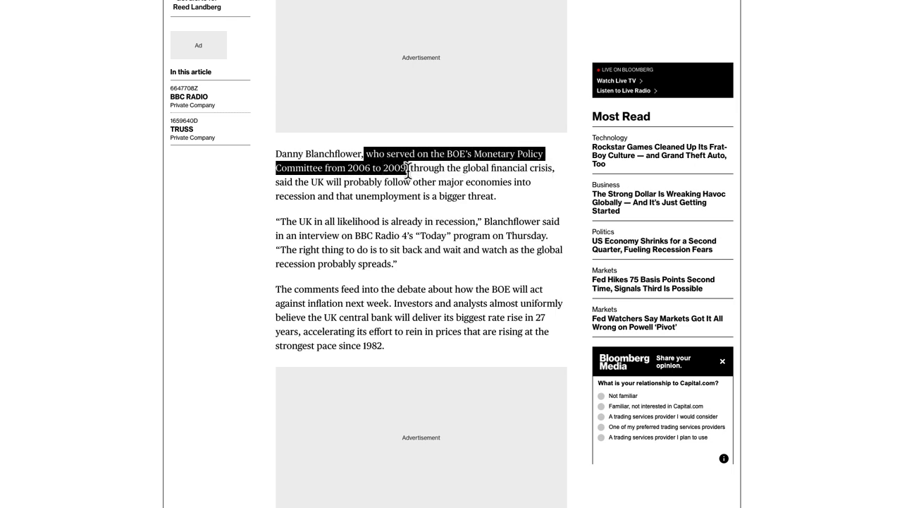
left_click_drag(499, 169, 429, 196)
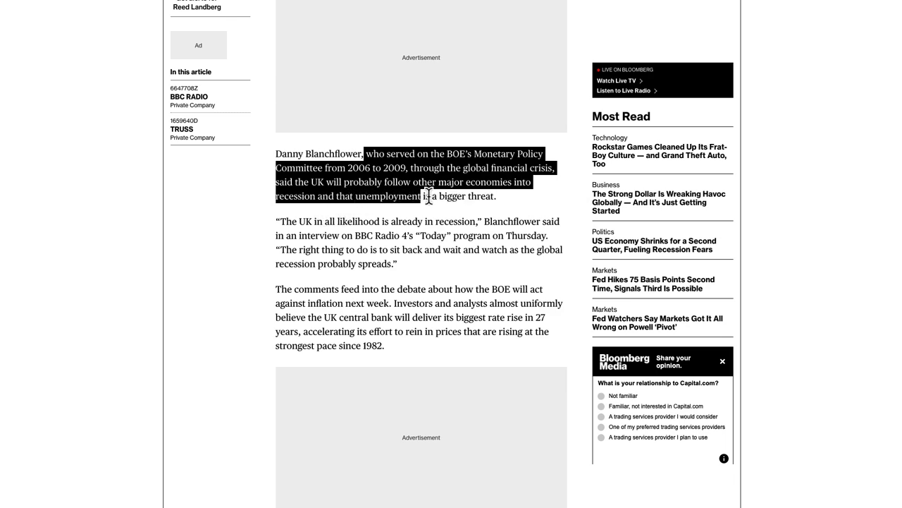
left_click_drag(493, 199, 302, 236)
left_click_drag(355, 226, 406, 238)
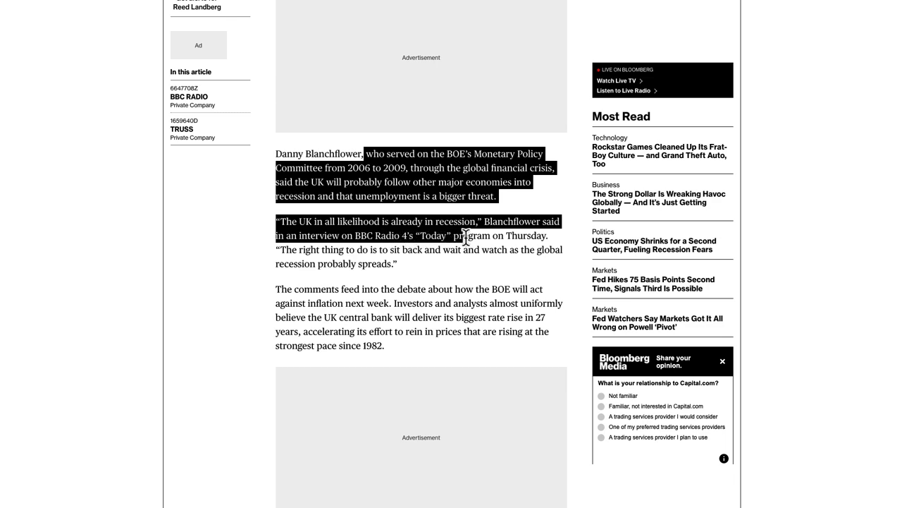
left_click_drag(465, 235, 453, 258)
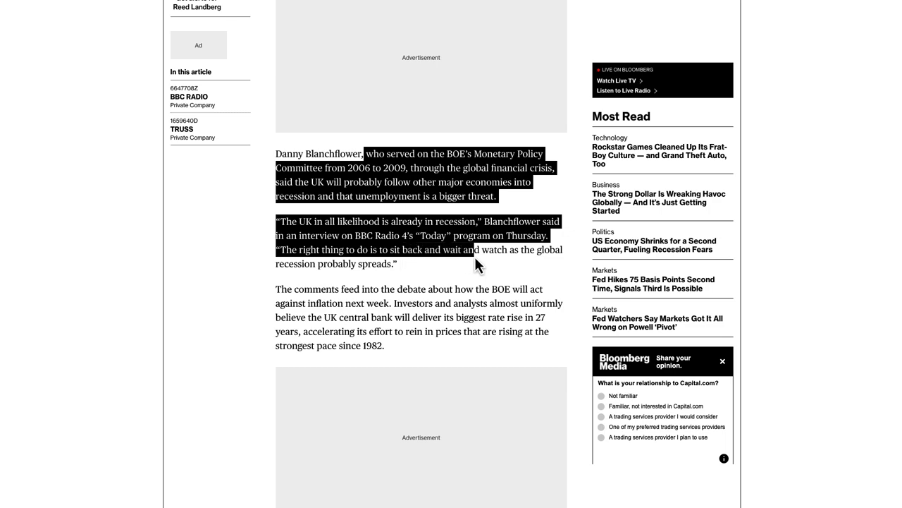
mouse_move(531, 259)
left_mouse_down()
mouse_move(545, 258)
mouse_move(529, 264)
left_mouse_up()
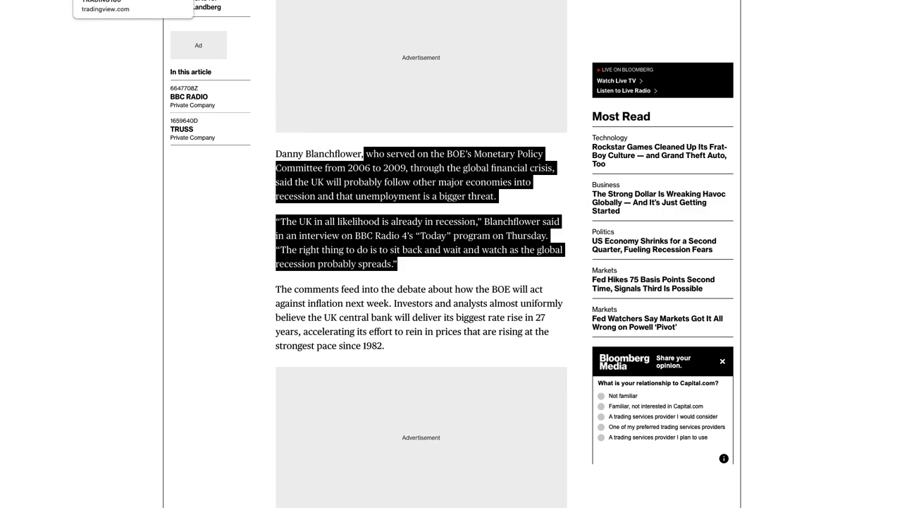
Step: Switch back to the GBPUSD chart in TradingView and delete the brushed circle in the 1.24066–1.22604 supply zone
left_click(132, 1)
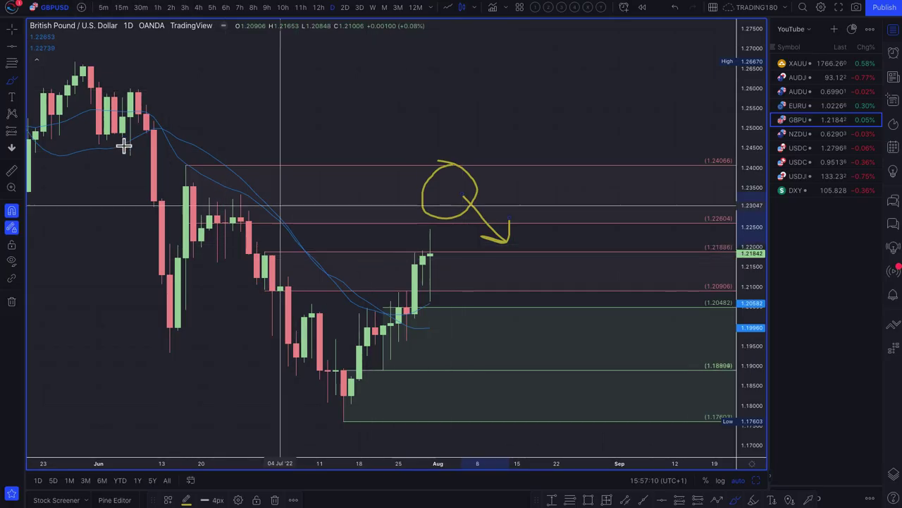
left_click(19, 80)
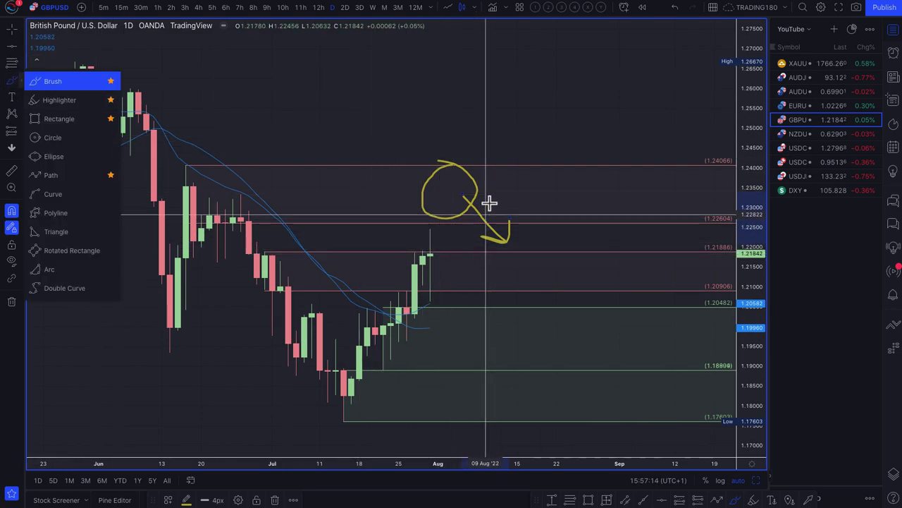
left_click(462, 176)
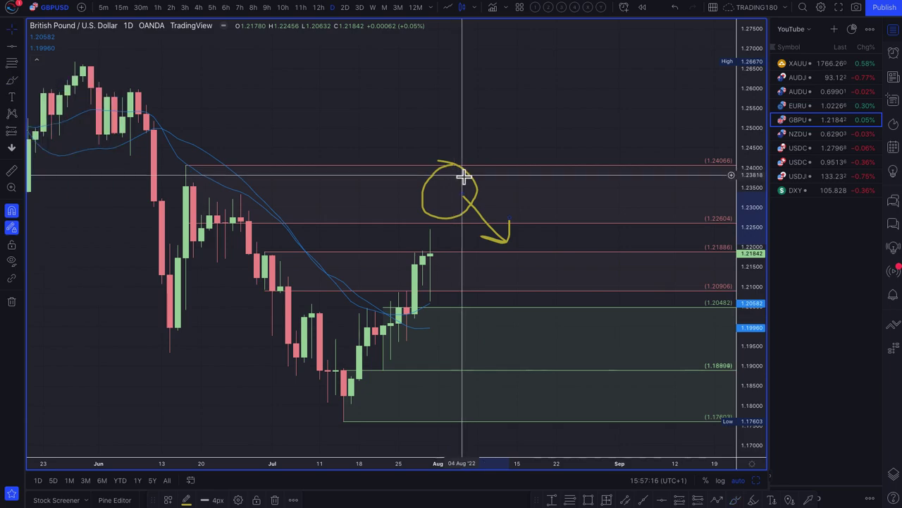
key("Delete")
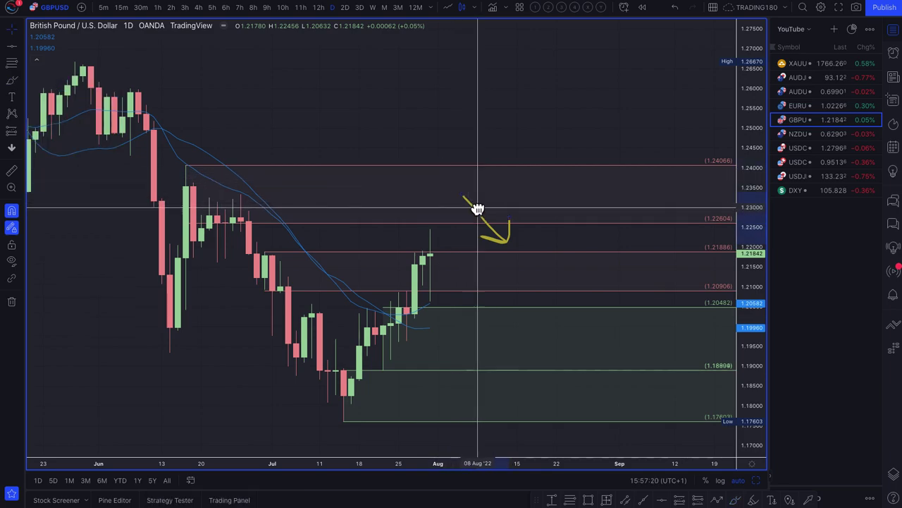
Step: Move the brushed arrow slightly higher, then brush a circle in the 1.24066–1.22604 supply zone and a second falling arrow ending near 1.20906
left_click_drag(475, 208, 493, 196)
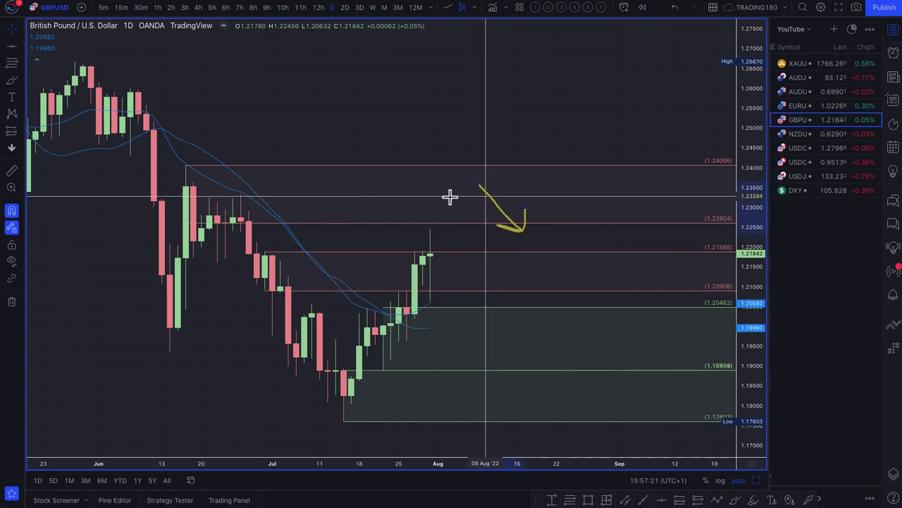
left_click(11, 82)
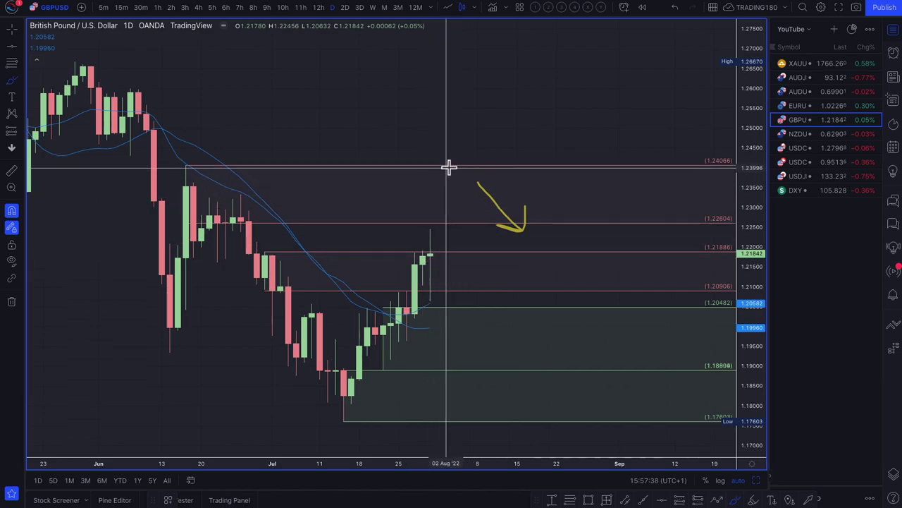
left_click(434, 166)
mouse_move(441, 168)
left_mouse_down()
mouse_move(415, 205)
mouse_move(475, 207)
mouse_move(442, 170)
left_mouse_up()
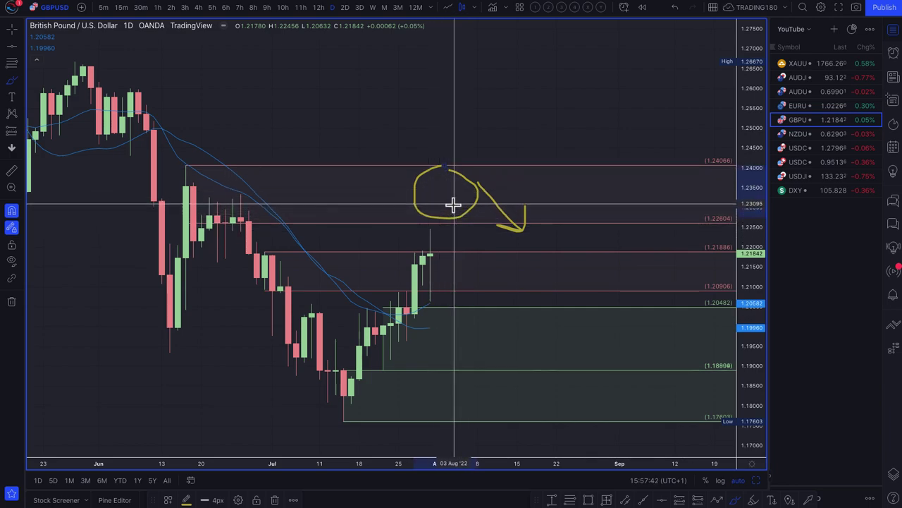
mouse_move(455, 208)
left_mouse_down()
mouse_move(484, 276)
mouse_move(517, 268)
left_mouse_up()
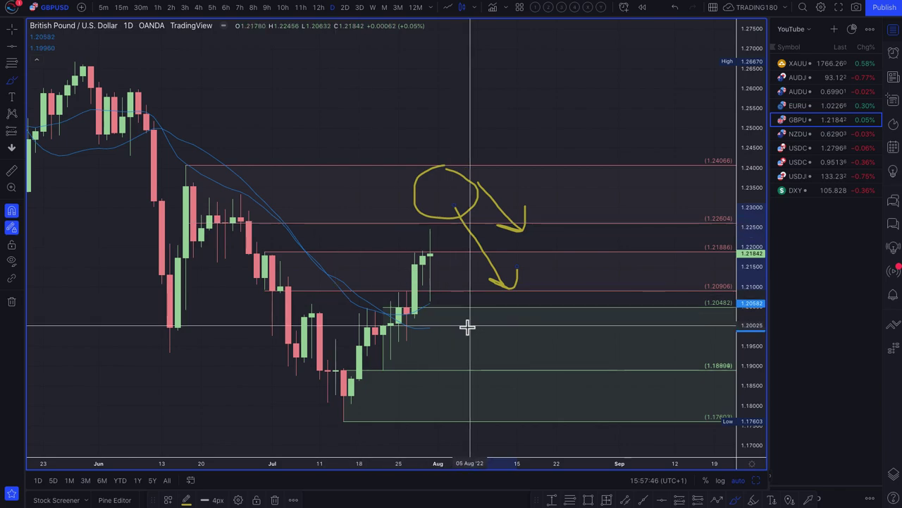
Step: Mark a GBPUSD supply zone from 1.26670 to 1.25290 at the late May to early June highs, using the supply drawing template
scroll(441, 282, "down", 5)
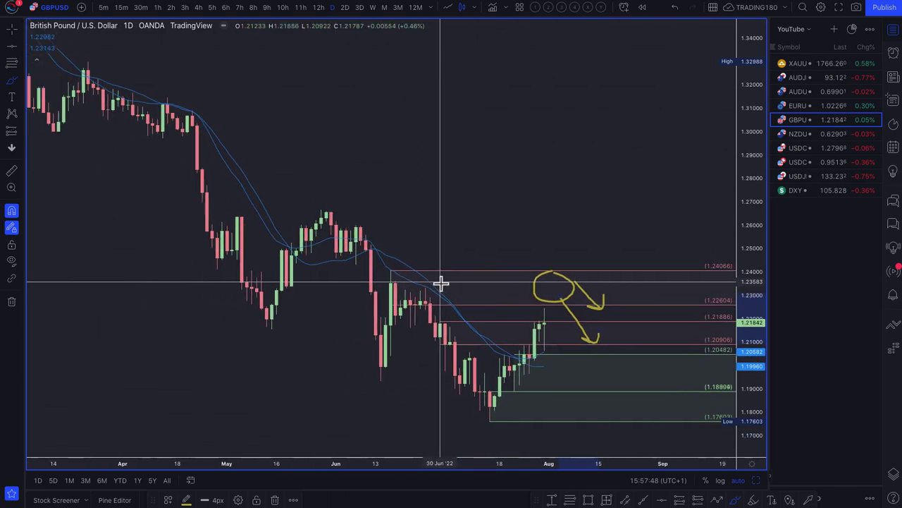
scroll(509, 298, "up", 2)
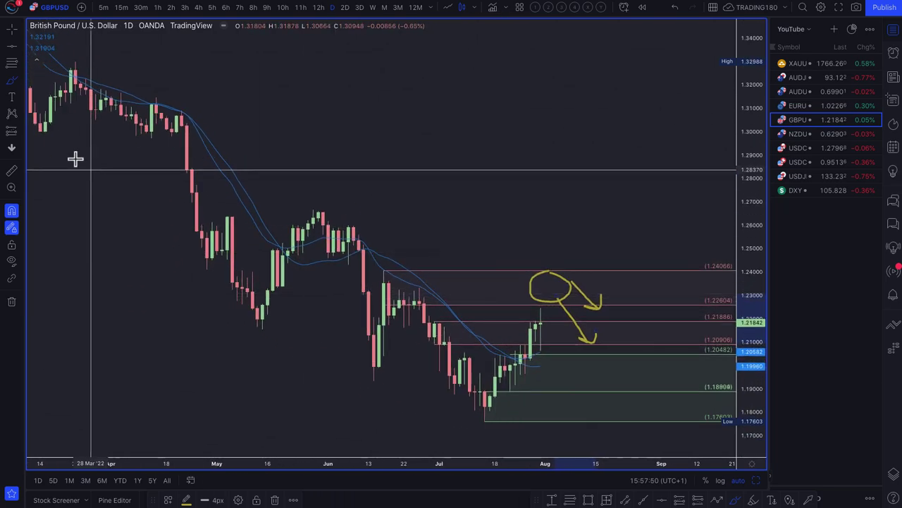
left_click(11, 63)
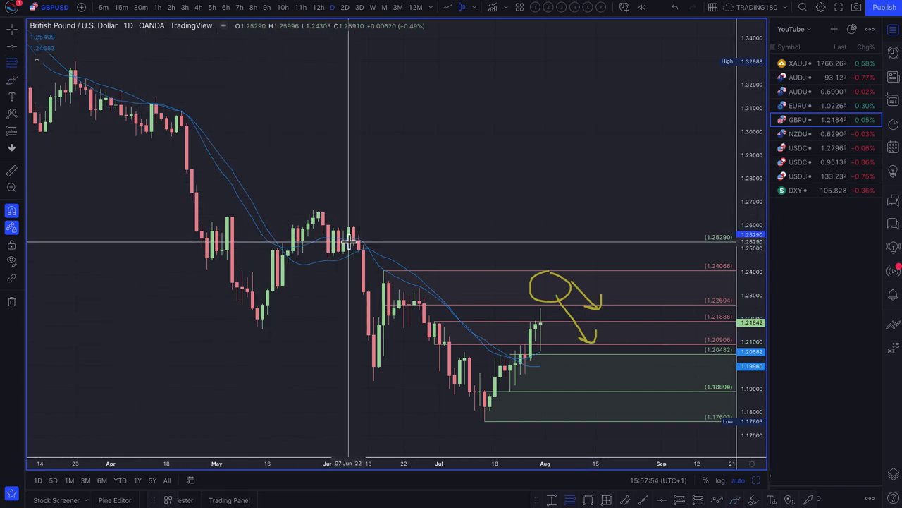
left_click_drag(349, 242, 313, 205)
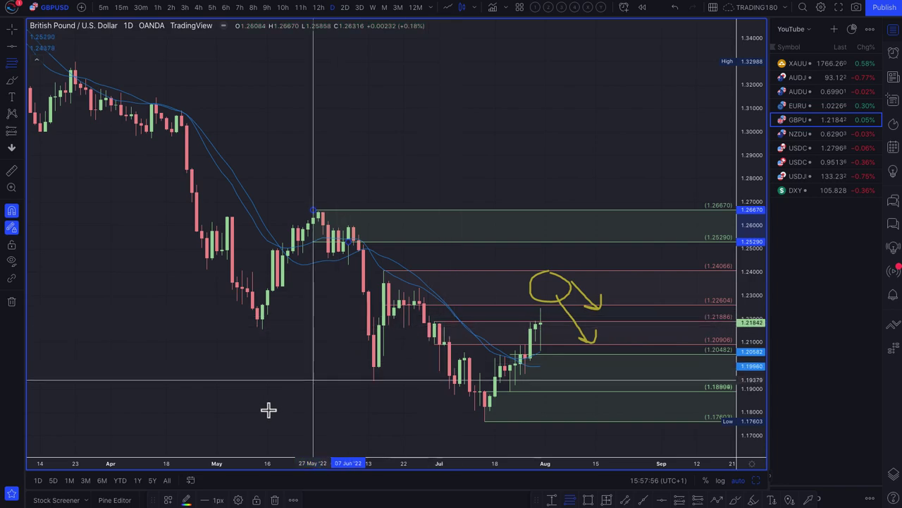
left_click(169, 500)
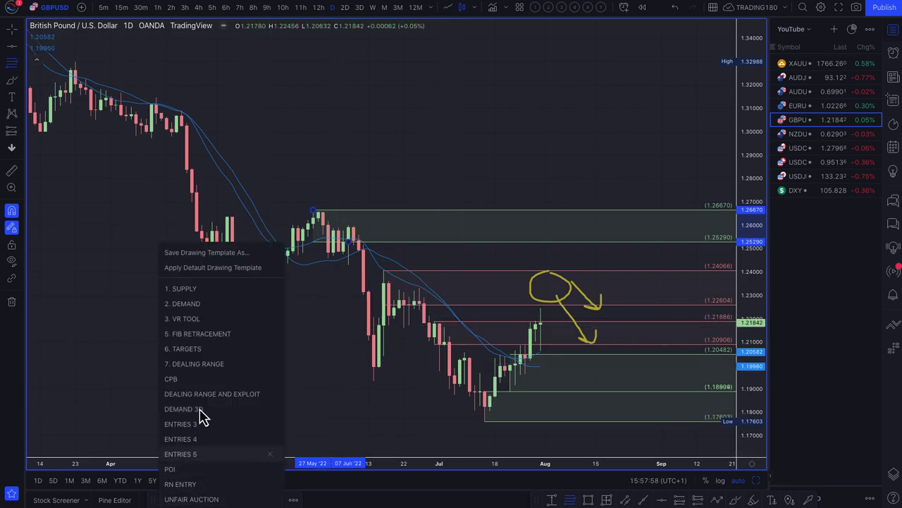
left_click(220, 303)
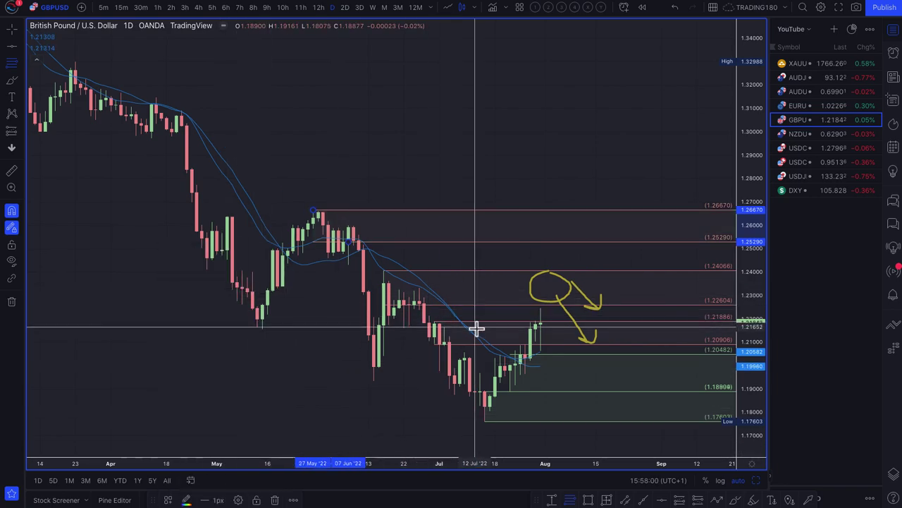
scroll(477, 327, "up", 5)
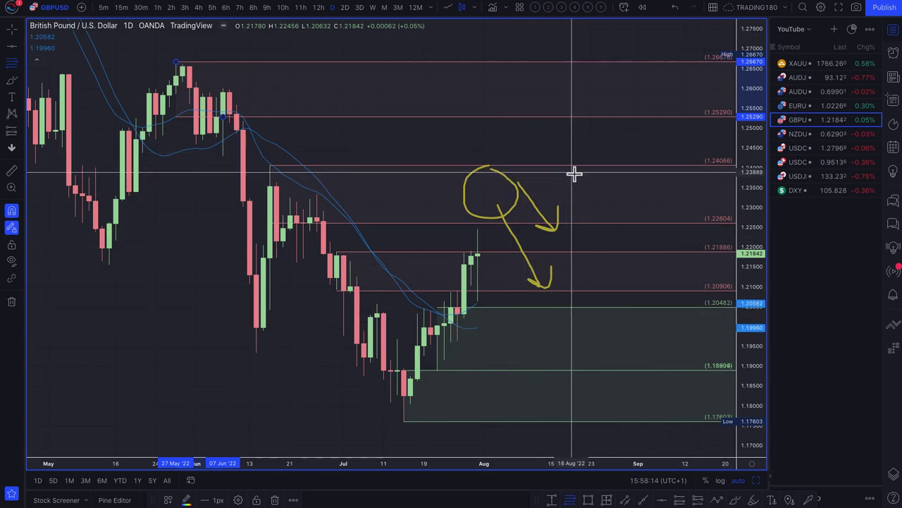
Step: Open the EURUSD chart, switch to the Bloomberg global economy article, and read its opening paragraph and the US GDP and price pressure charts
left_click(805, 108)
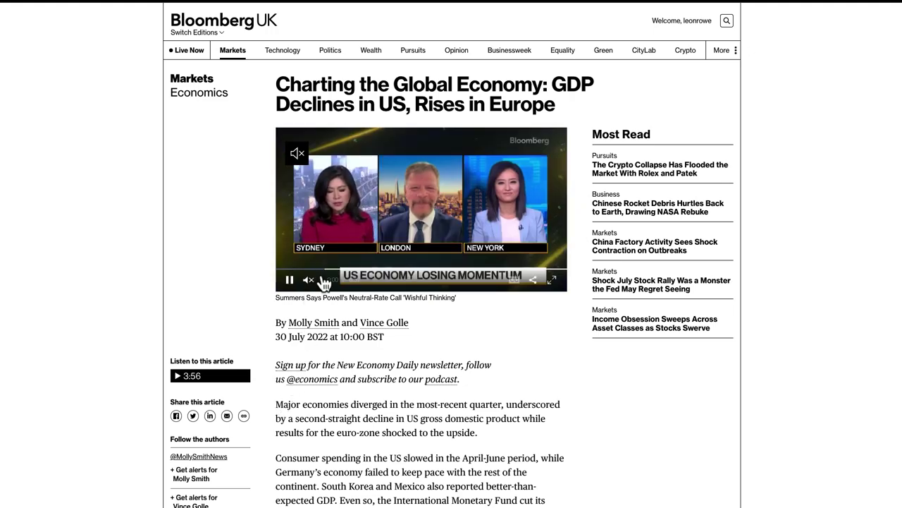
left_click_drag(289, 409, 404, 436)
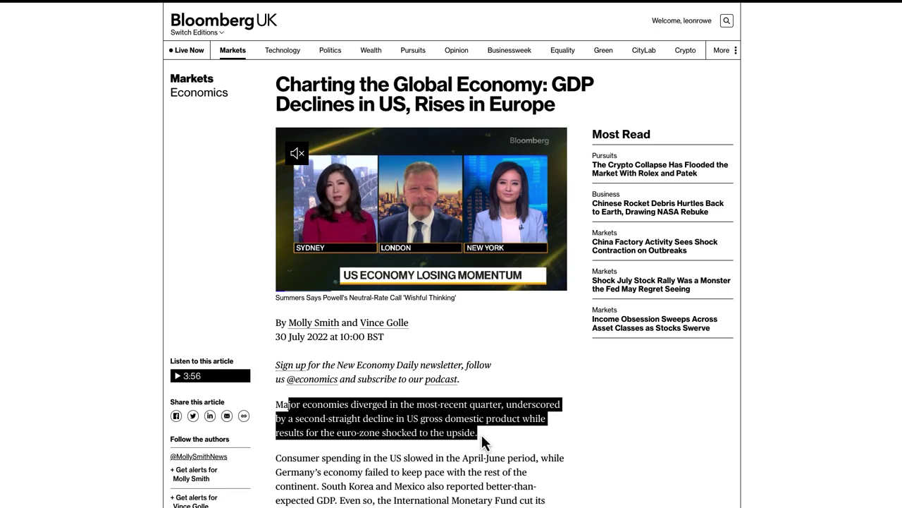
scroll(476, 452, "down", 4)
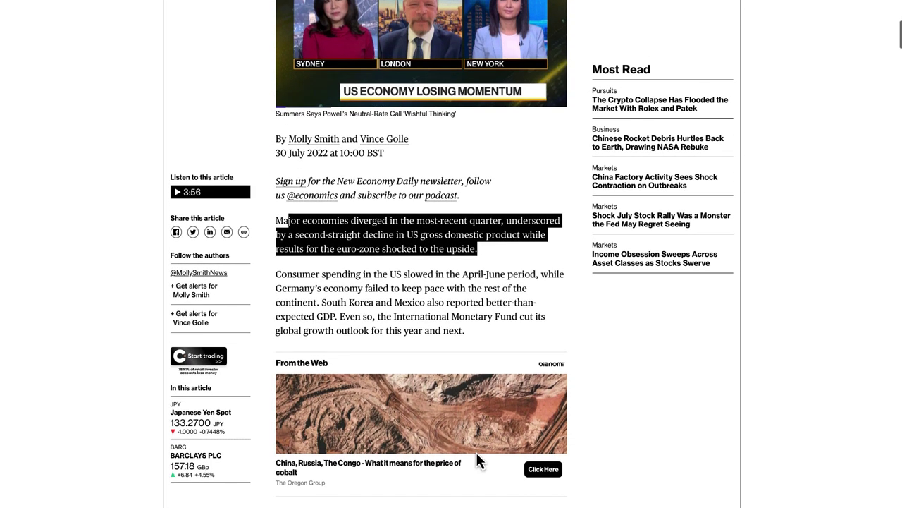
scroll(476, 452, "down", 2)
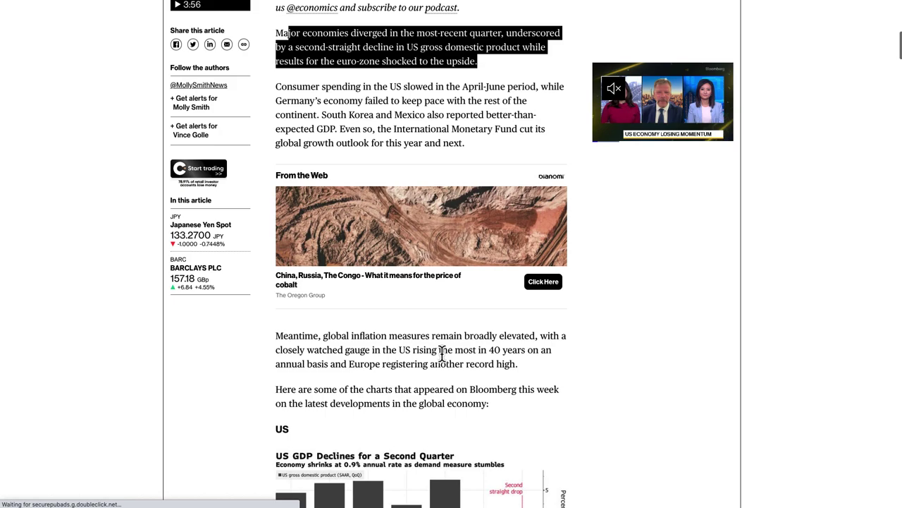
scroll(434, 388, "down", 2)
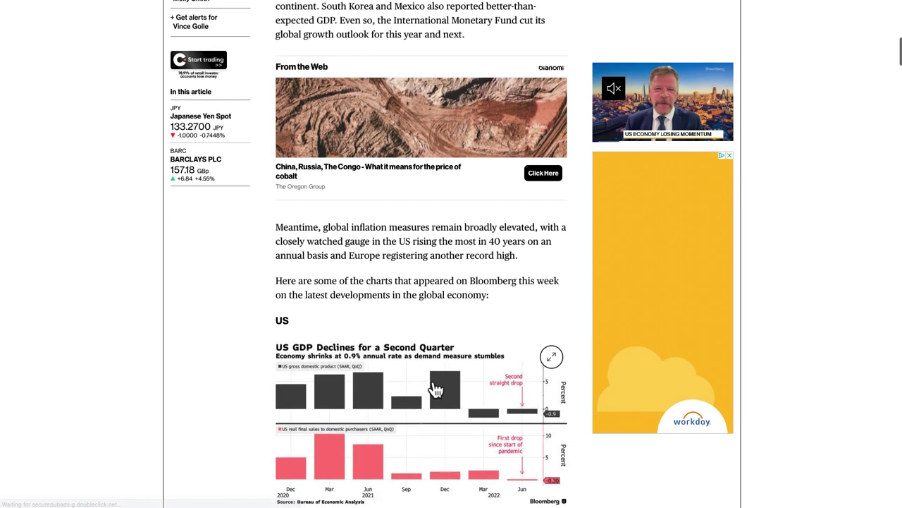
scroll(436, 390, "down", 4)
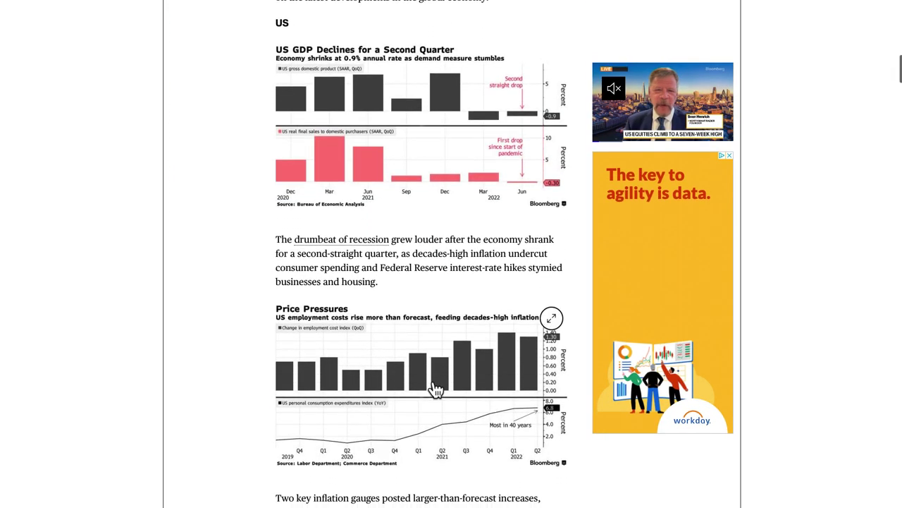
scroll(436, 390, "up", 1)
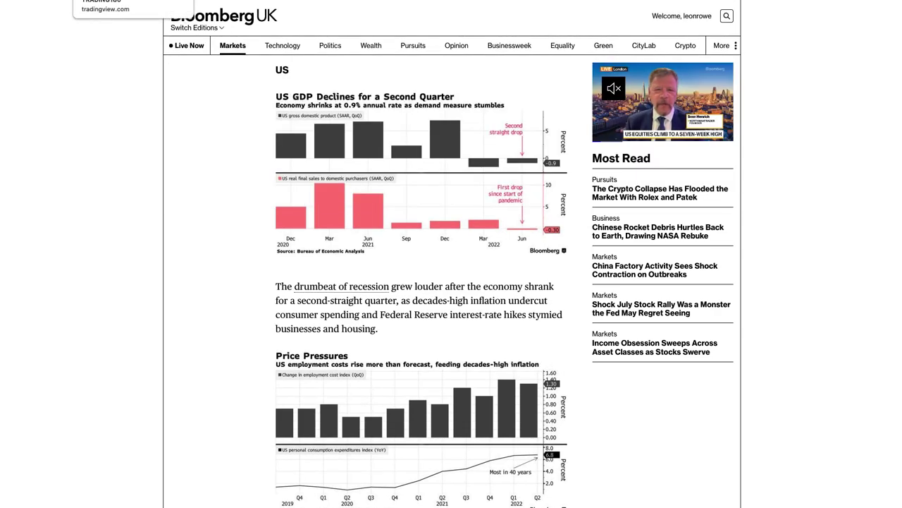
Step: Switch back to TradingView and brush a rising arrow from the latest EURUSD candle and a circle in the 1.04888–1.04416 supply zone
left_click(106, 2)
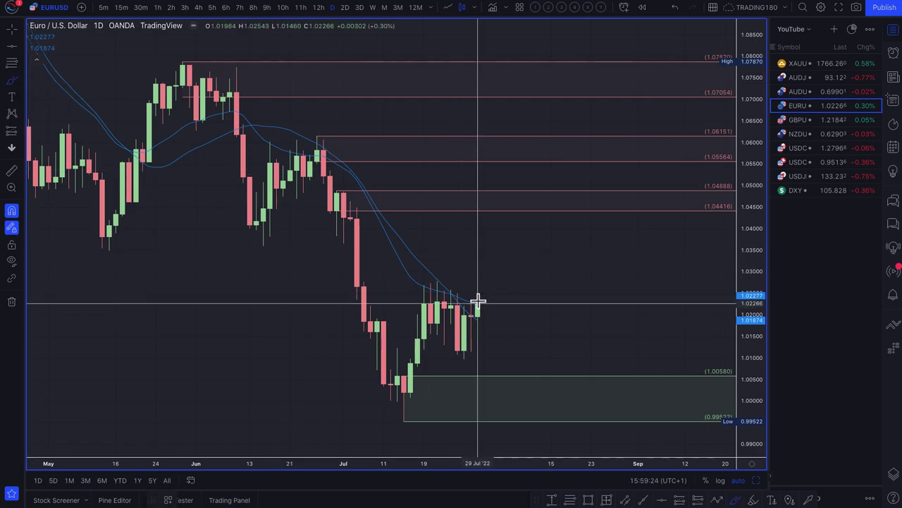
mouse_move(478, 301)
left_mouse_down()
mouse_move(524, 235)
mouse_move(529, 249)
left_mouse_up()
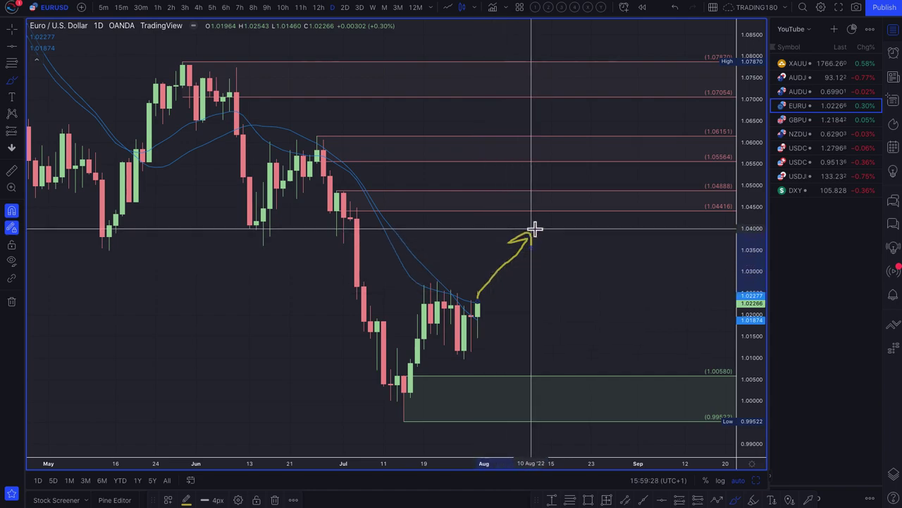
mouse_move(548, 196)
left_mouse_down()
mouse_move(530, 205)
mouse_move(570, 195)
mouse_move(550, 187)
left_mouse_up()
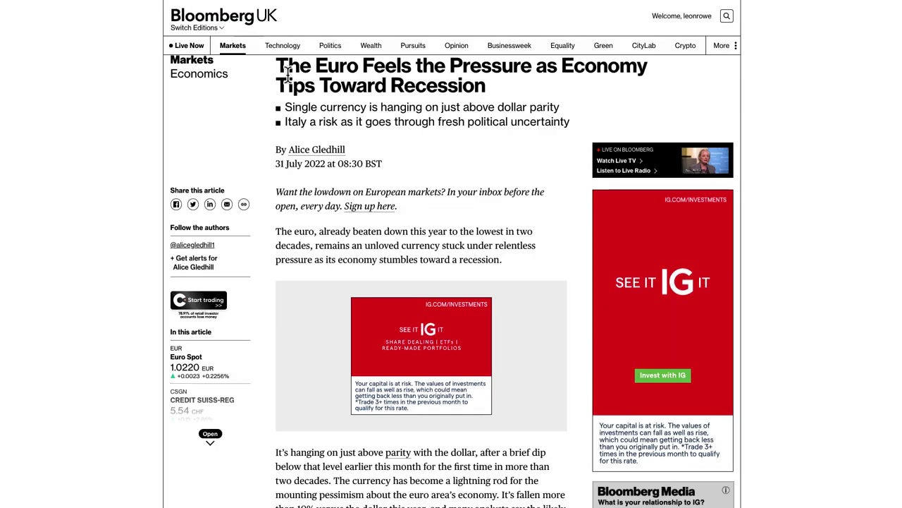
Step: Read the headline and first summary bullet of the Bloomberg article on the euro and recession, highlighting the text
scroll(299, 110, "up", 1)
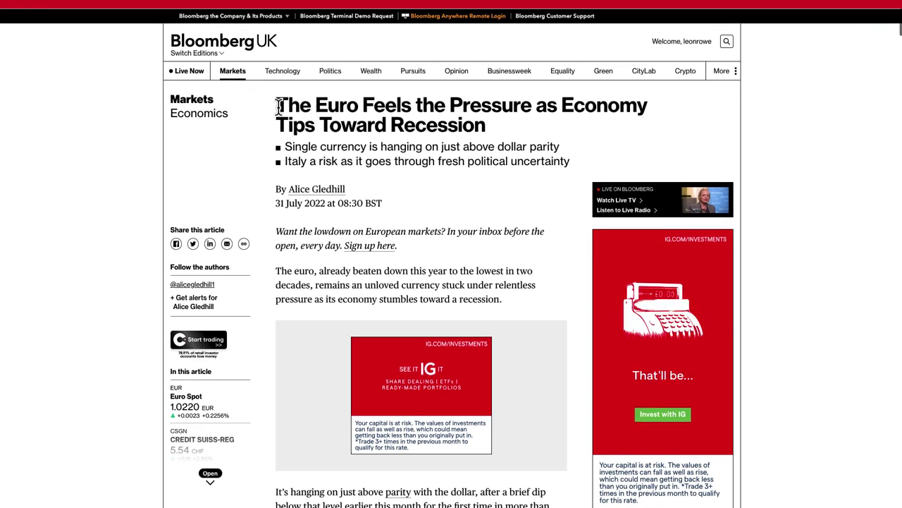
left_click_drag(277, 106, 418, 152)
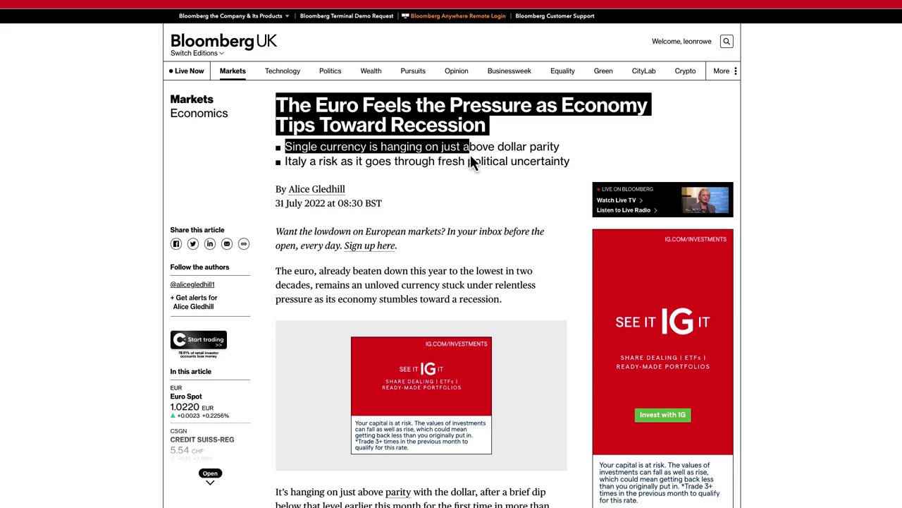
left_click_drag(471, 157, 537, 152)
Step: Read the article's paragraphs on Russian energy disruption, euro-area recession odds and the currency's likely direction, highlighting the passages
scroll(532, 262, "down", 5)
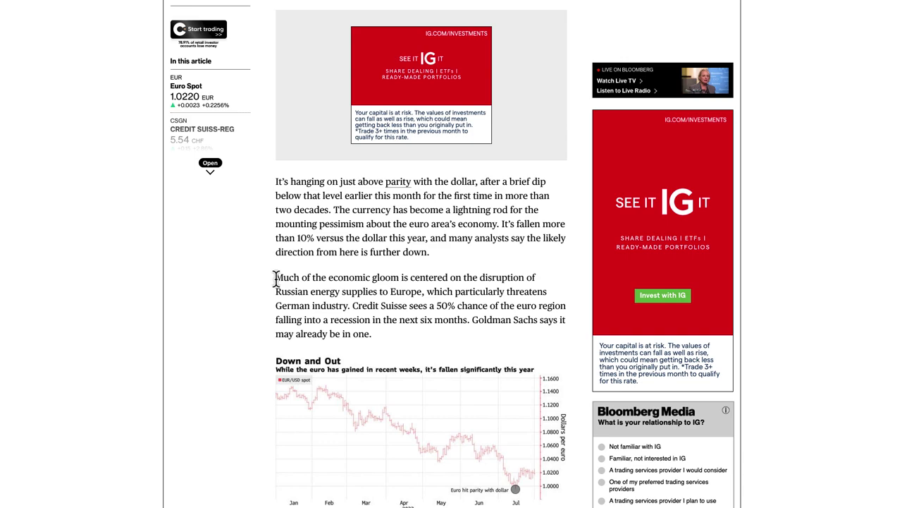
left_click_drag(275, 277, 402, 336)
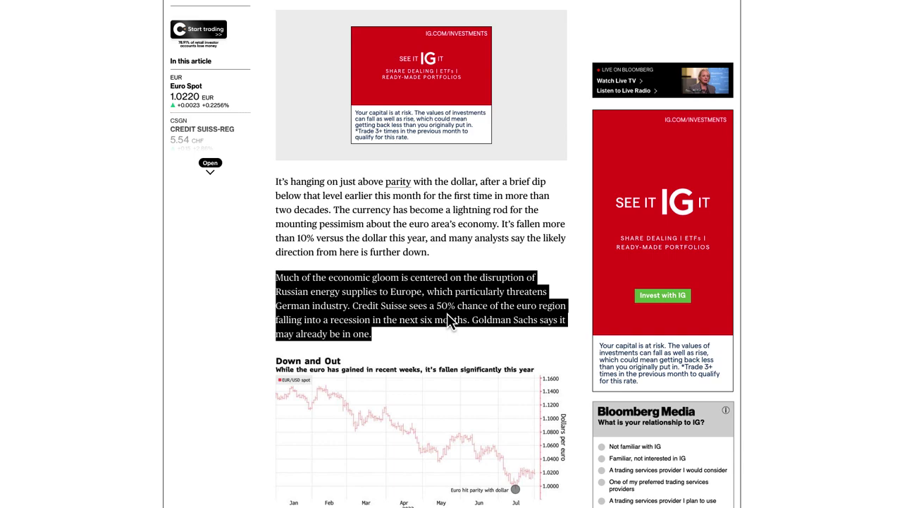
left_click(366, 229)
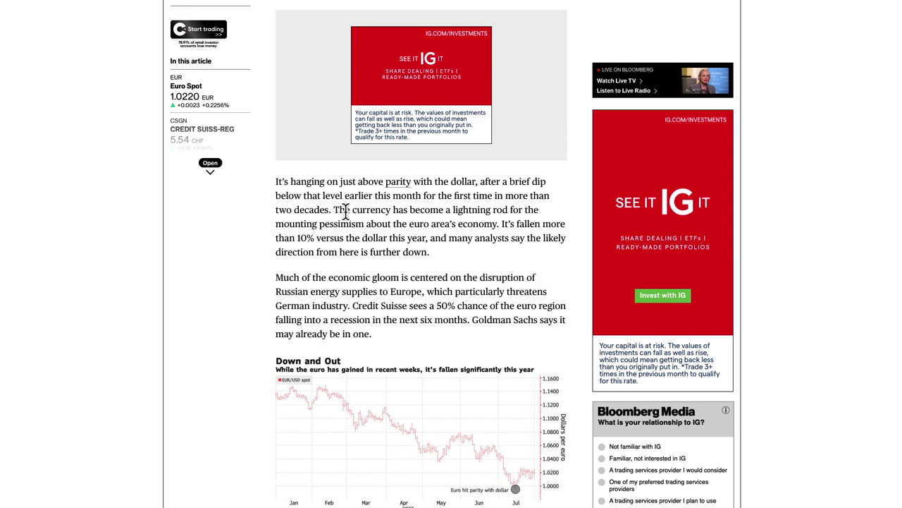
left_click_drag(337, 209, 514, 263)
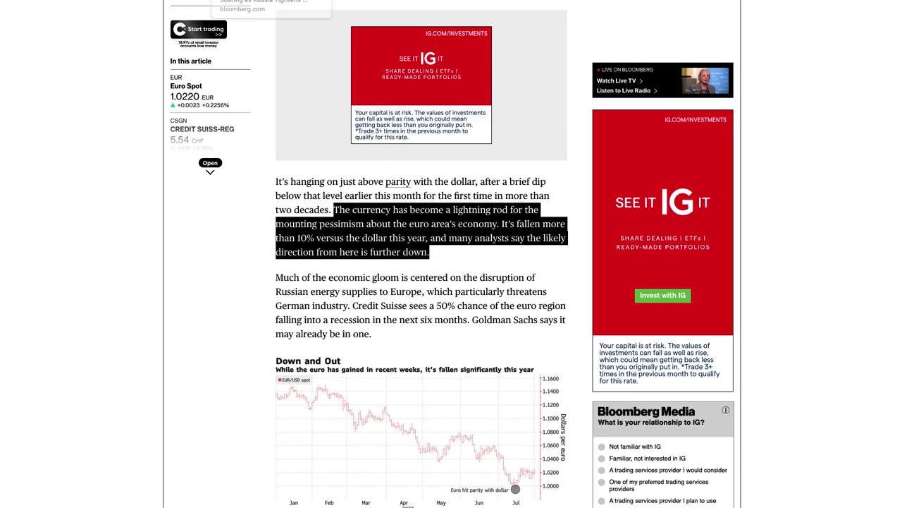
Step: Switch to the Bloomberg article on soaring European energy prices, highlight its headline and read the opening paragraphs, returning to the EURUSD chart
left_click(236, 2)
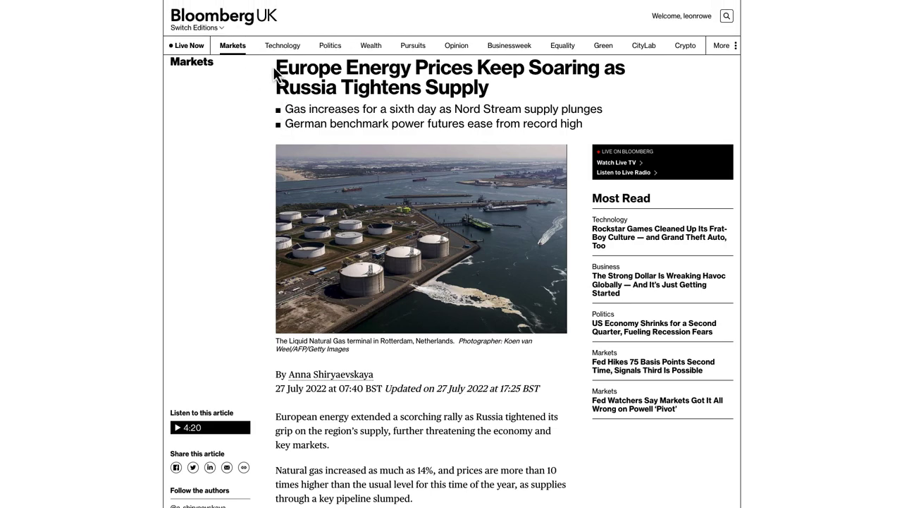
left_click_drag(277, 67, 490, 88)
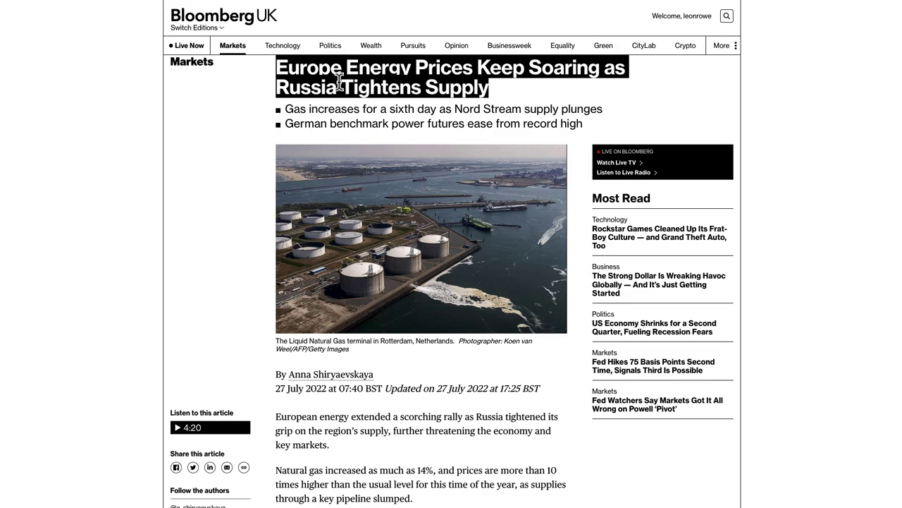
left_click_drag(353, 79, 525, 93)
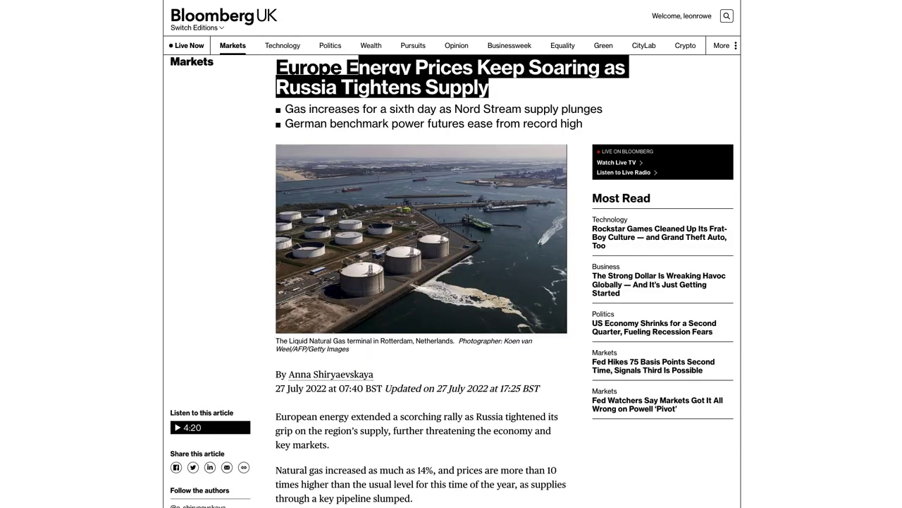
scroll(331, 410, "down", 1)
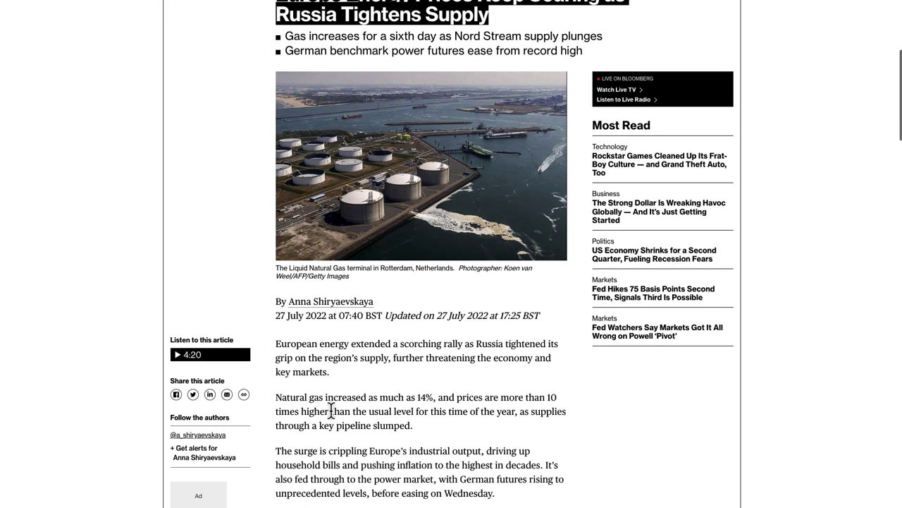
left_click(297, 349)
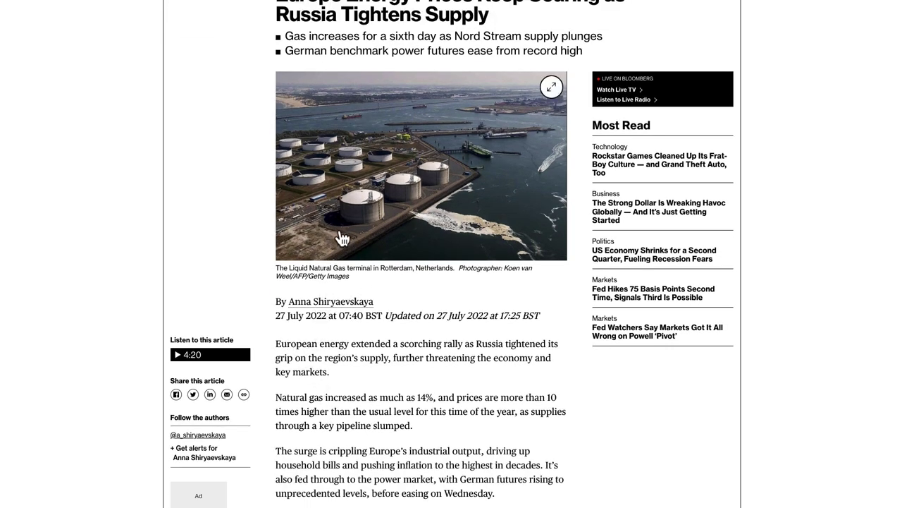
scroll(342, 238, "up", 3)
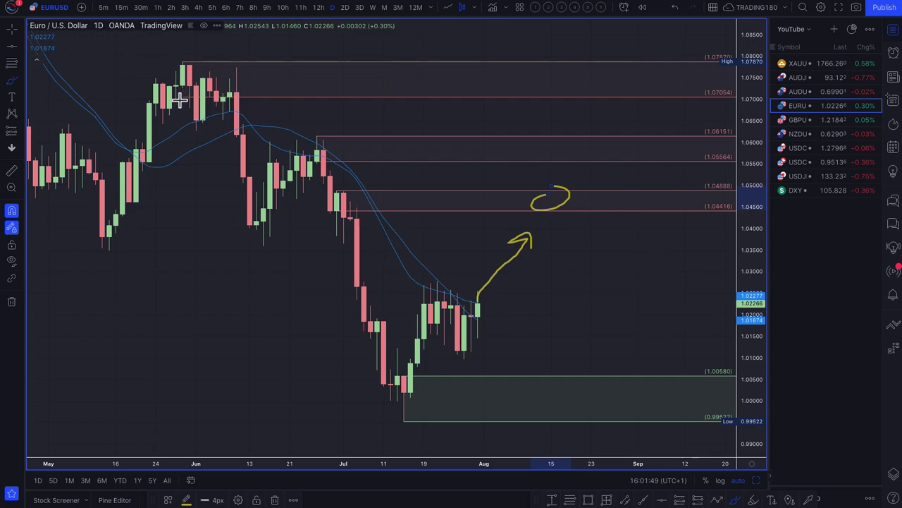
Step: Brush a long descending arrow from the early-April EURUSD high to about 1.03 and delete the earlier rising arrow
left_click(16, 81)
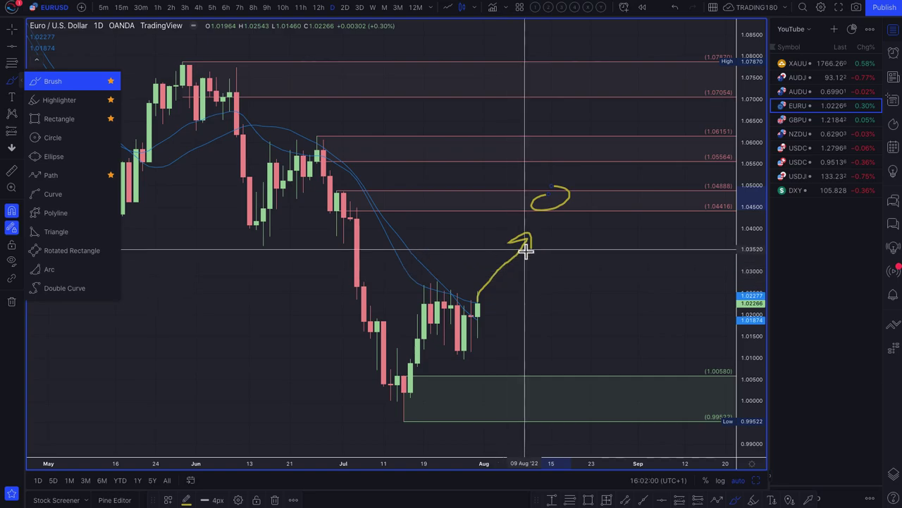
scroll(488, 232, "down", 3)
scroll(488, 232, "down", 5)
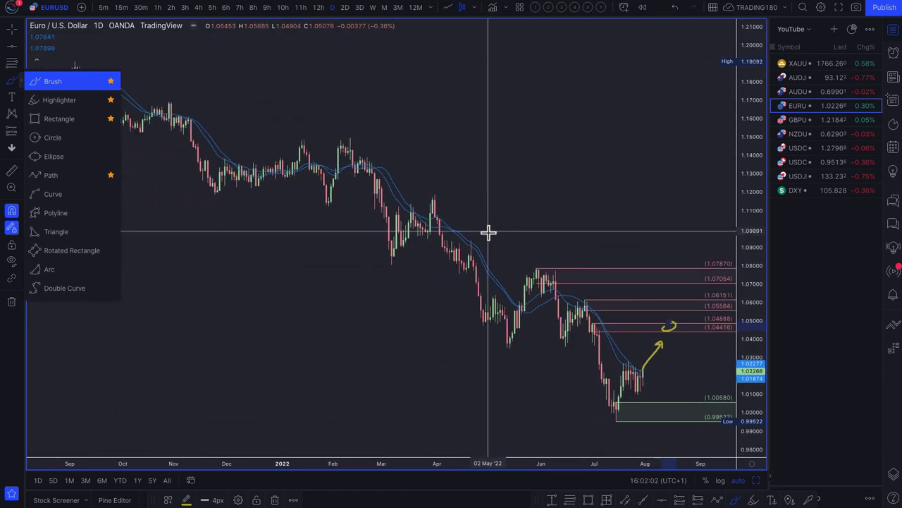
scroll(596, 306, "up", 5)
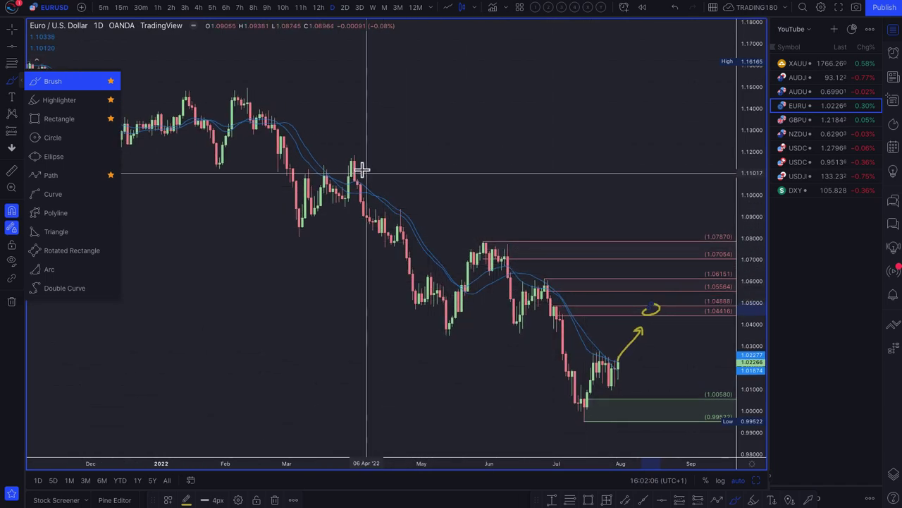
mouse_move(354, 154)
left_mouse_down()
mouse_move(725, 352)
mouse_move(687, 344)
mouse_move(719, 319)
left_mouse_up()
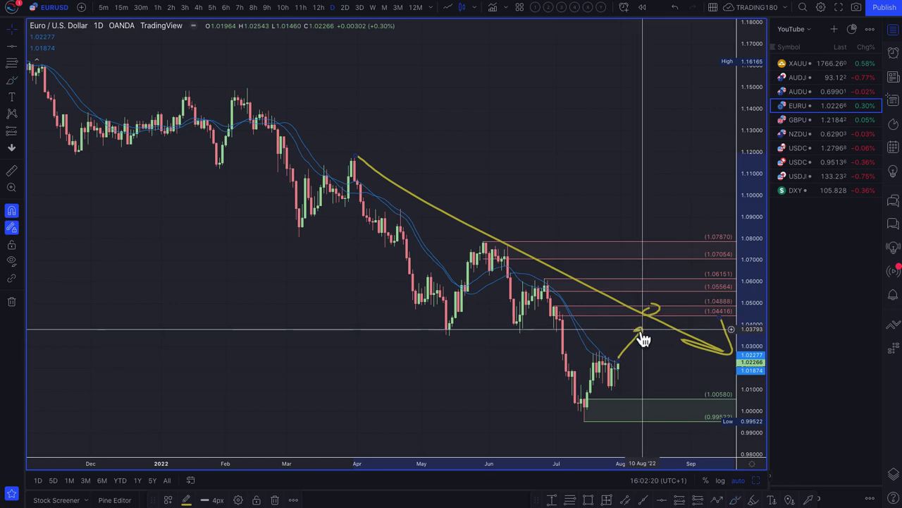
key("Delete")
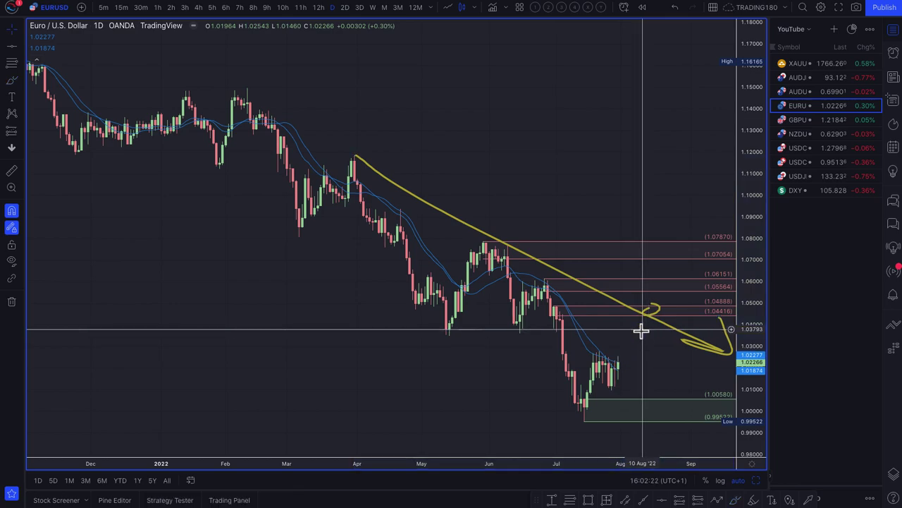
Step: Draw a supply zone over the late-July EURUSD candles from 1.02151 up to the swing high at 1.02781
scroll(631, 350, "up", 3)
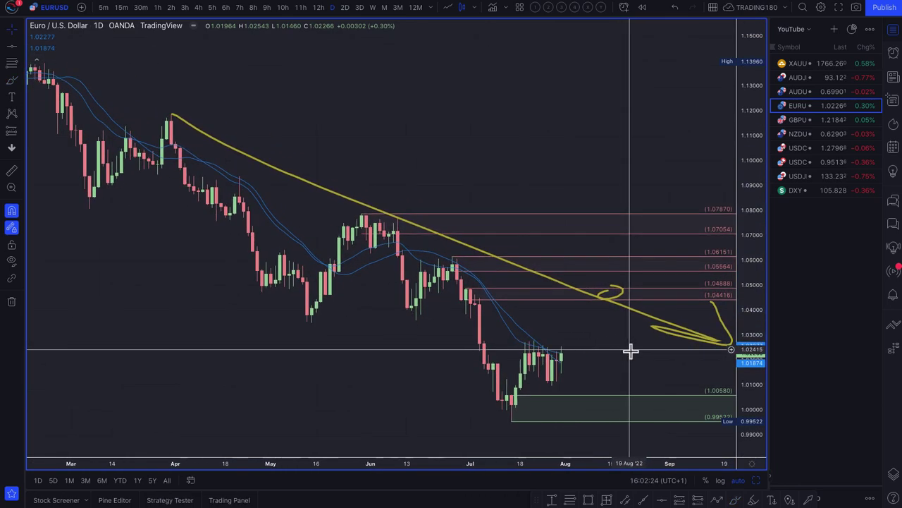
scroll(630, 350, "up", 3)
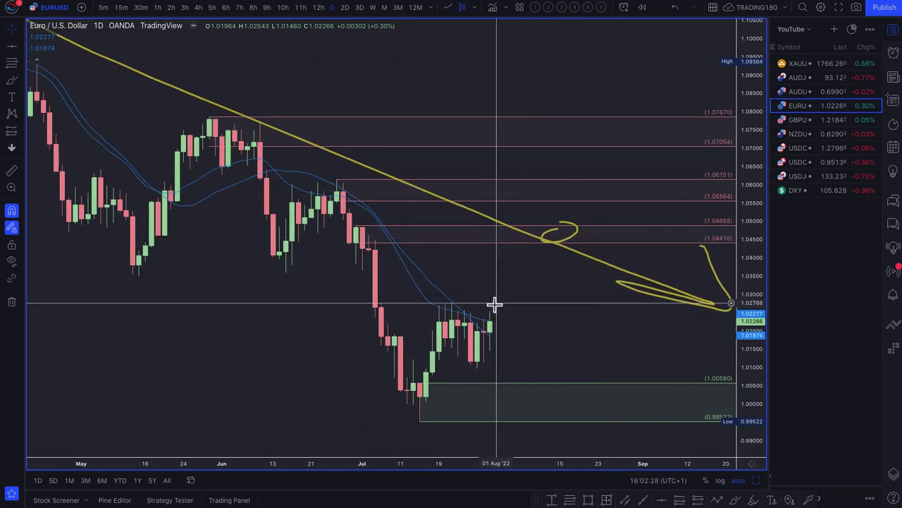
left_click(11, 63)
left_click(466, 325)
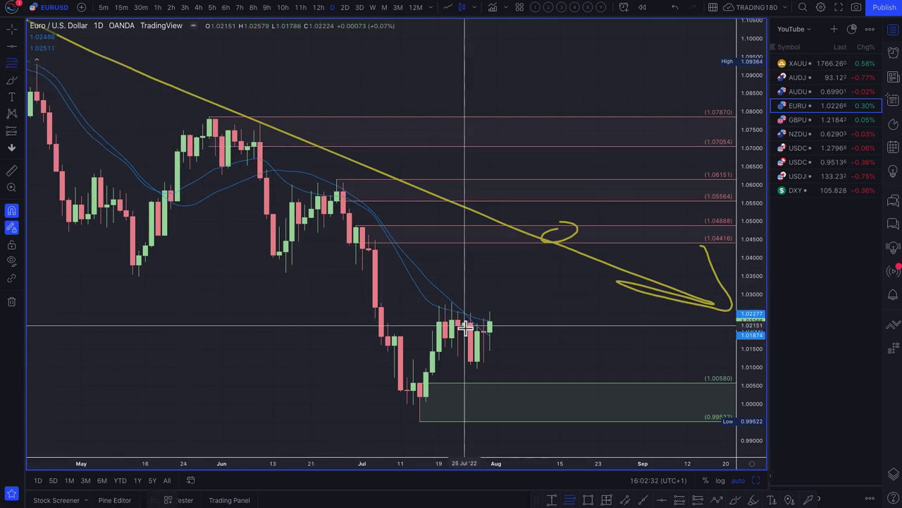
left_click(451, 303)
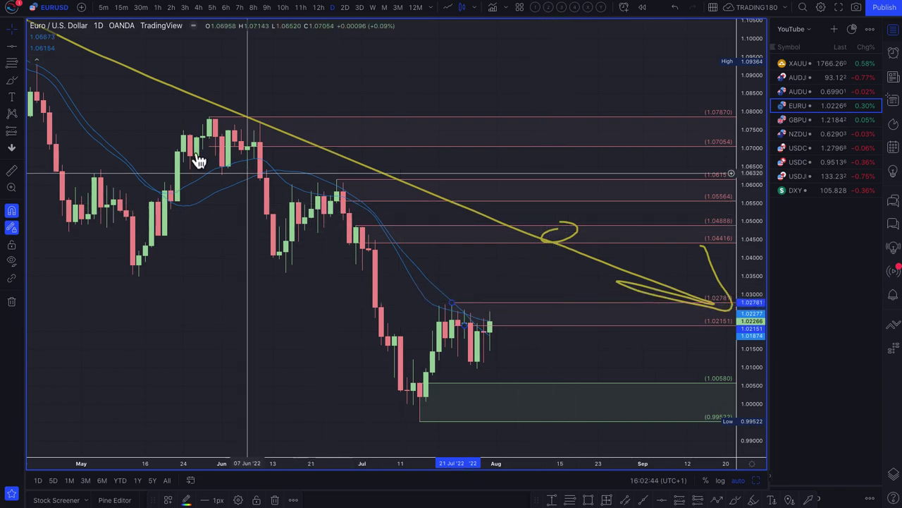
Step: Brush a zigzag path from the latest EURUSD candle up to the 1.04416 supply zone and an arrow down to about 1.015
left_click(7, 79)
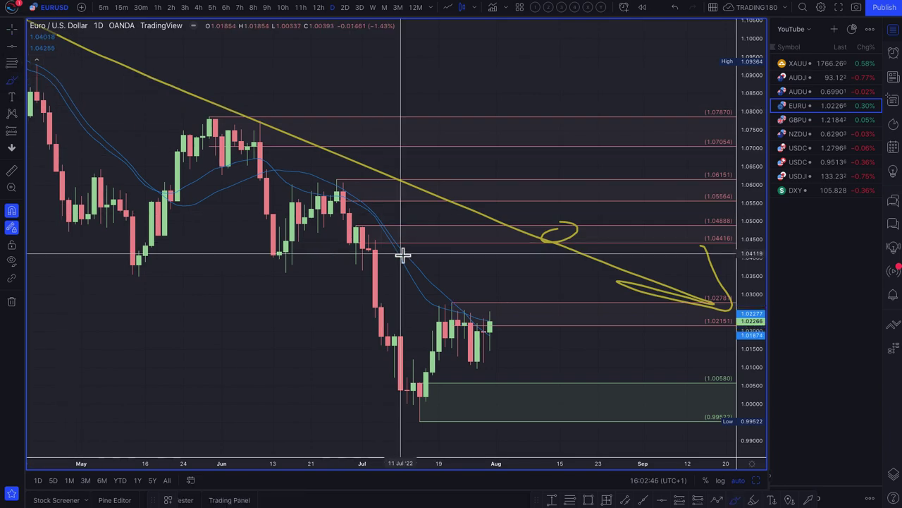
mouse_move(490, 318)
left_mouse_down()
mouse_move(522, 296)
mouse_move(552, 240)
mouse_move(579, 327)
mouse_move(605, 336)
left_mouse_up()
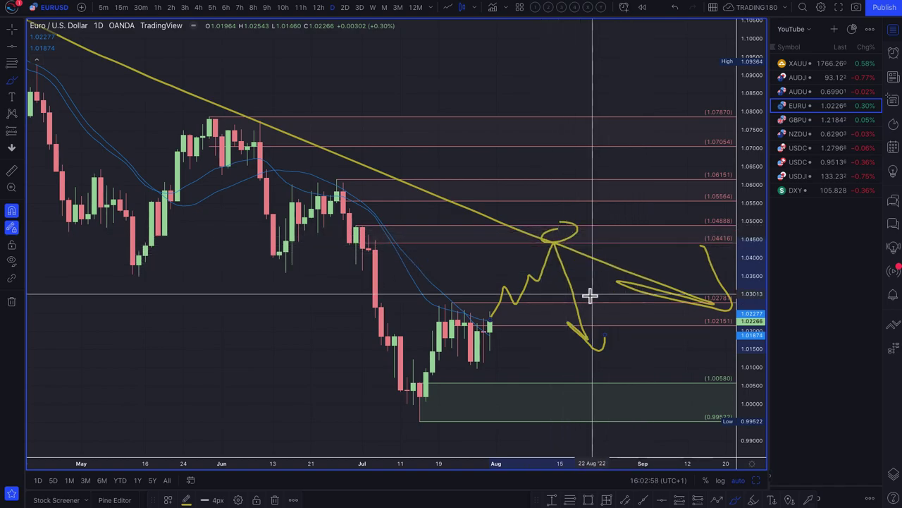
scroll(585, 291, "down", 2)
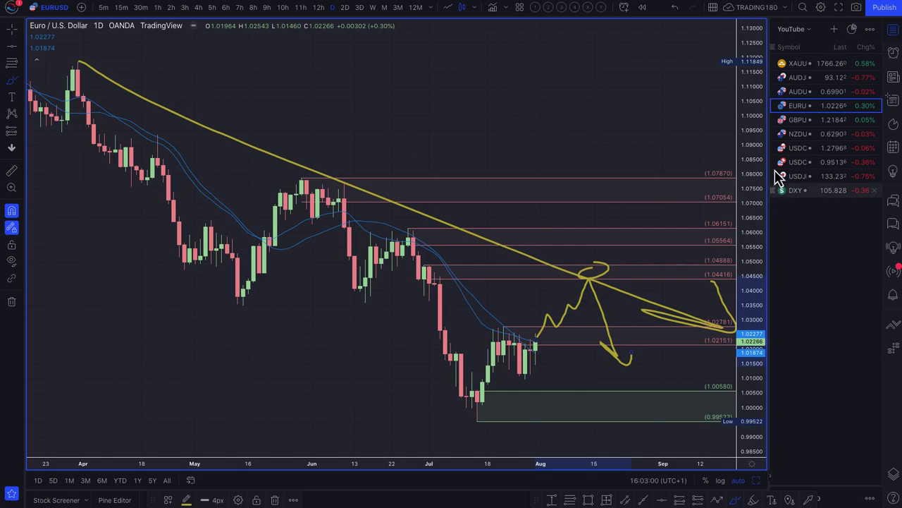
Step: Brush a dip-and-bounce arrow into EURUSD's 1.00580–0.99522 demand zone, circle its low, and brush a pullback-and-rebound arrow below the 1.04416 supply level
left_click(800, 99)
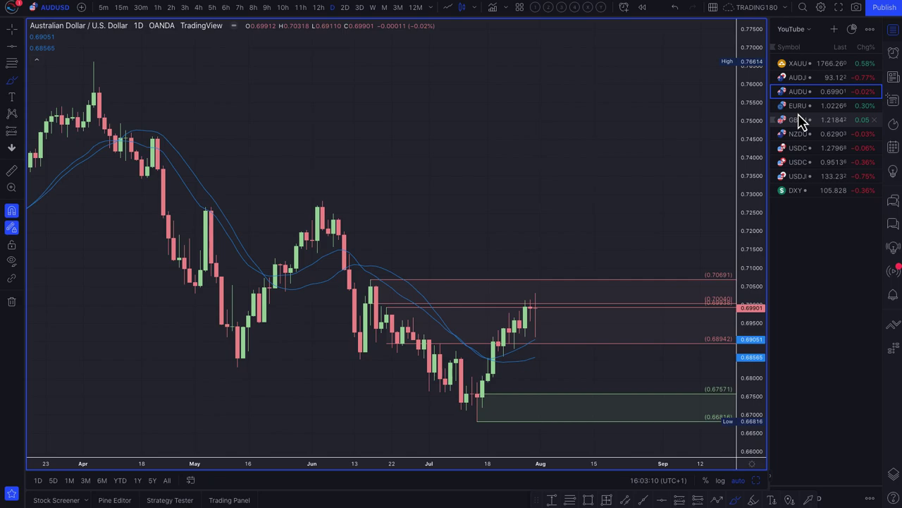
left_click(799, 107)
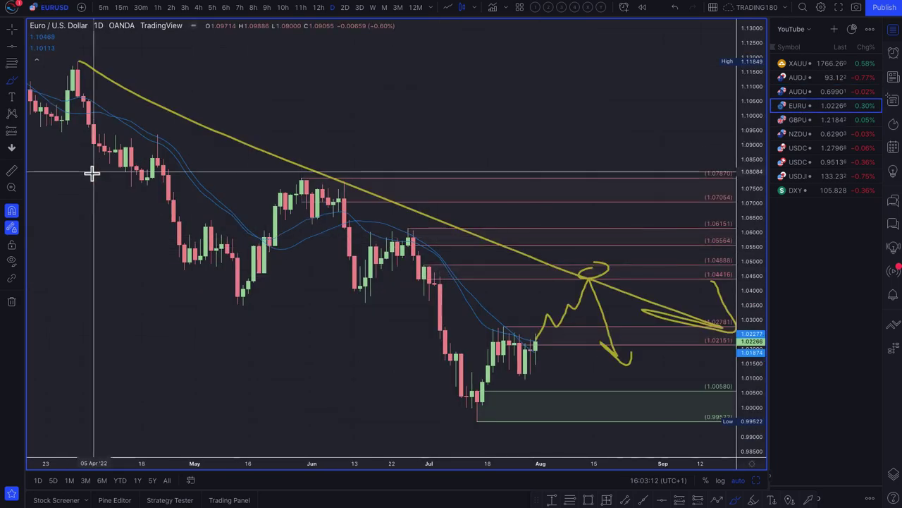
left_click(11, 84)
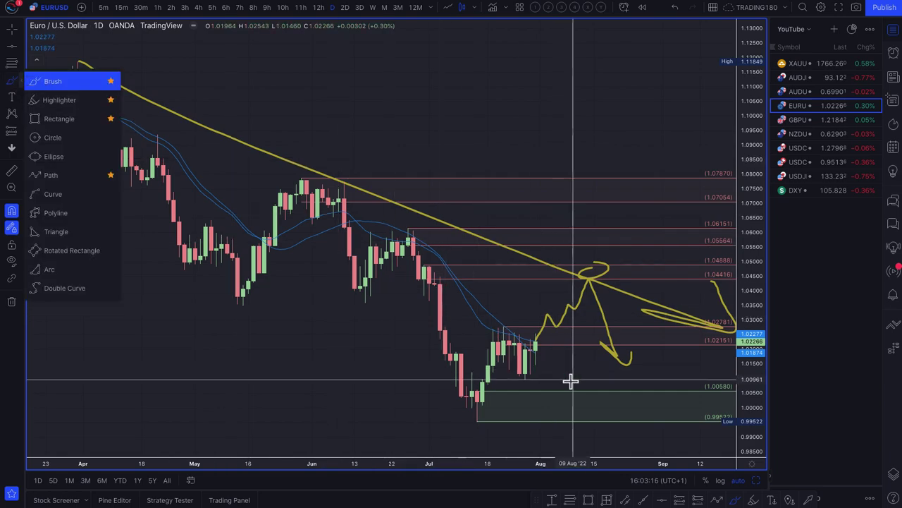
mouse_move(536, 349)
left_mouse_down()
mouse_move(558, 402)
mouse_move(594, 383)
left_mouse_up()
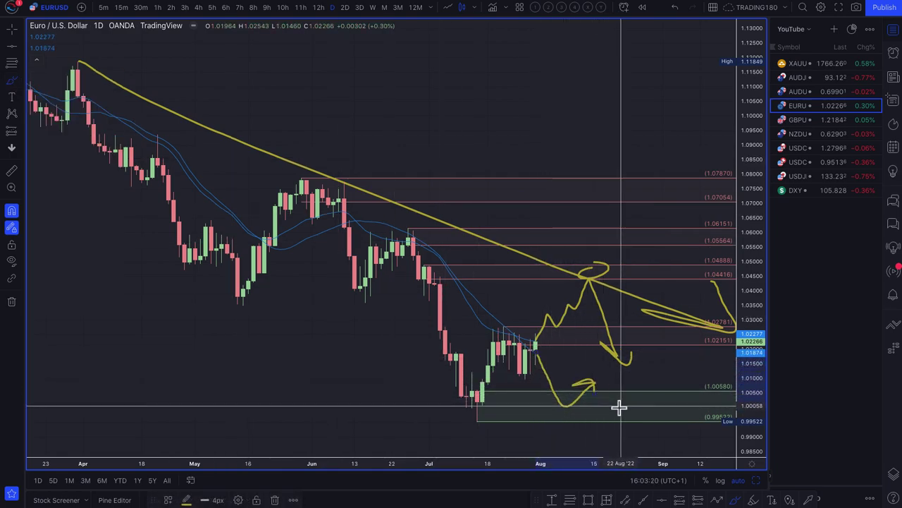
mouse_move(590, 386)
left_mouse_down()
mouse_move(581, 399)
mouse_move(560, 397)
mouse_move(588, 416)
mouse_move(569, 392)
left_mouse_up()
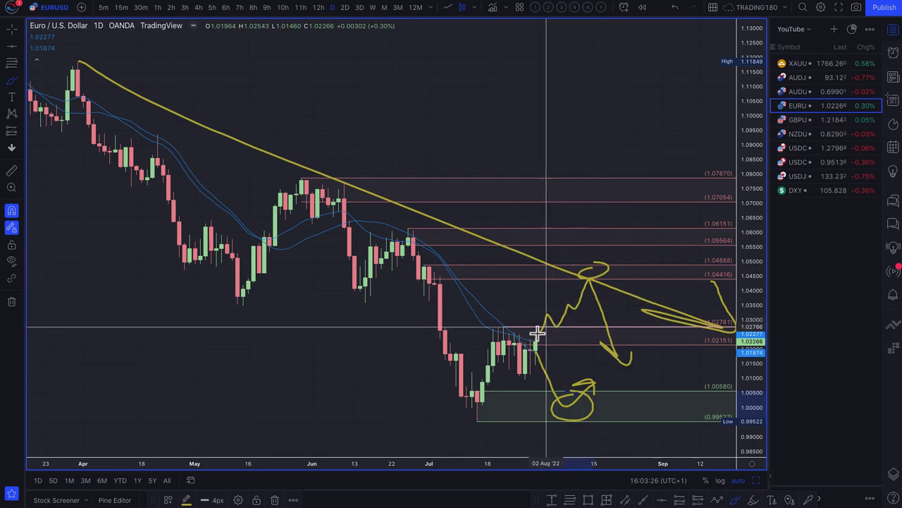
mouse_move(562, 306)
left_mouse_down()
mouse_move(584, 286)
mouse_move(603, 361)
mouse_move(634, 308)
mouse_move(651, 328)
left_mouse_up()
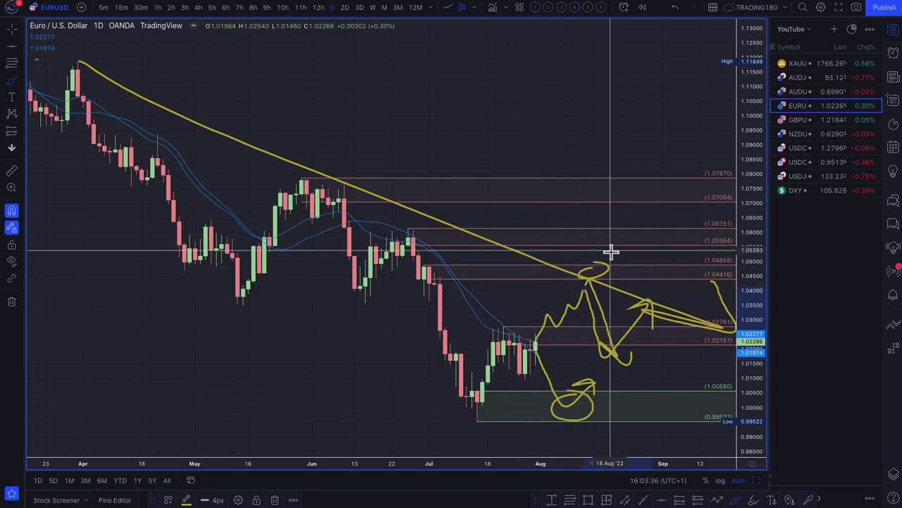
Step: On the AUDUSD chart, replace the supply zone based at 0.68942 with a 0.69572–0.68591 zone using the 2. DEMAND template
left_click(801, 92)
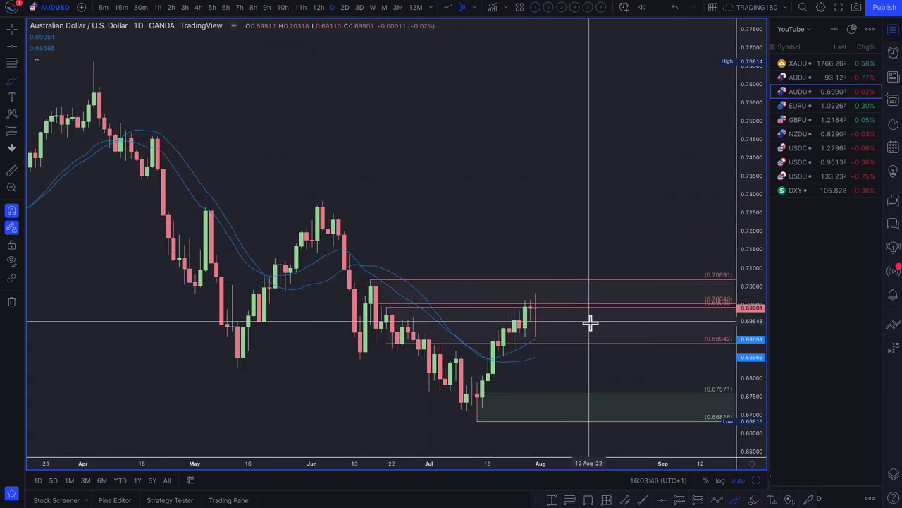
left_click(557, 346)
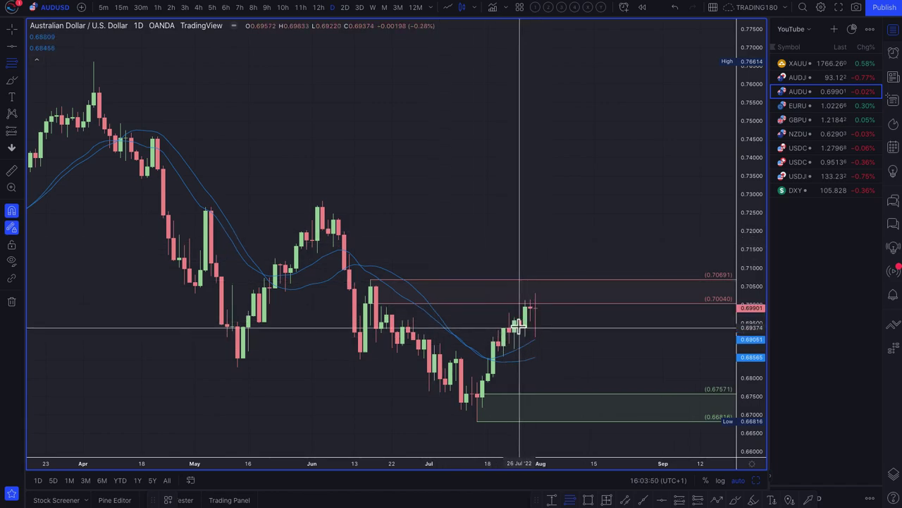
left_click(518, 321)
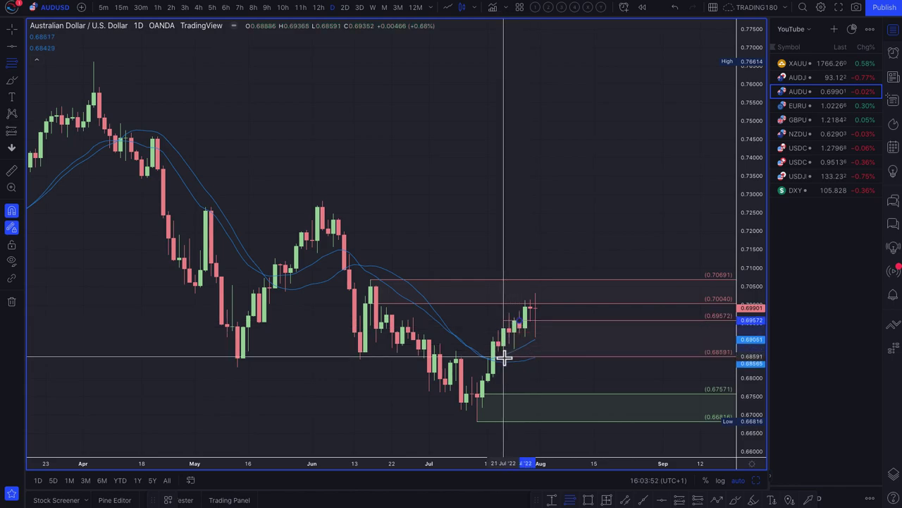
left_click(504, 358)
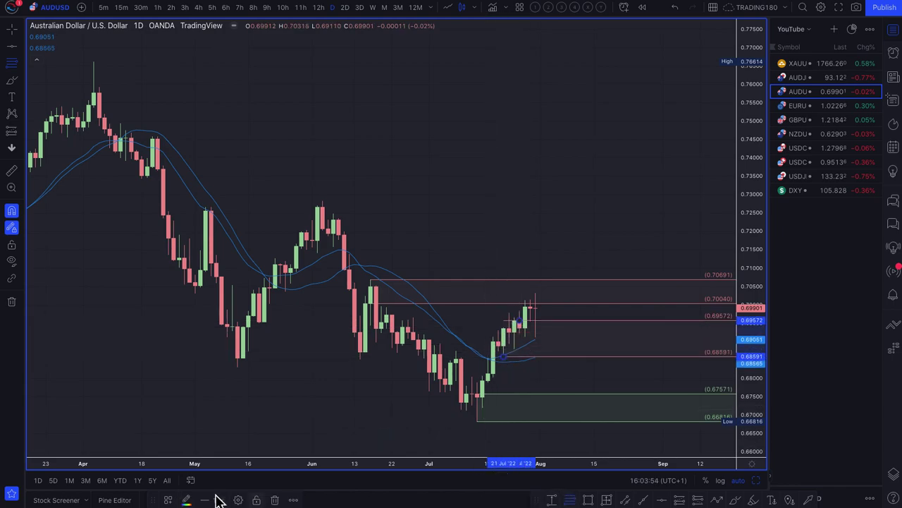
left_click(169, 500)
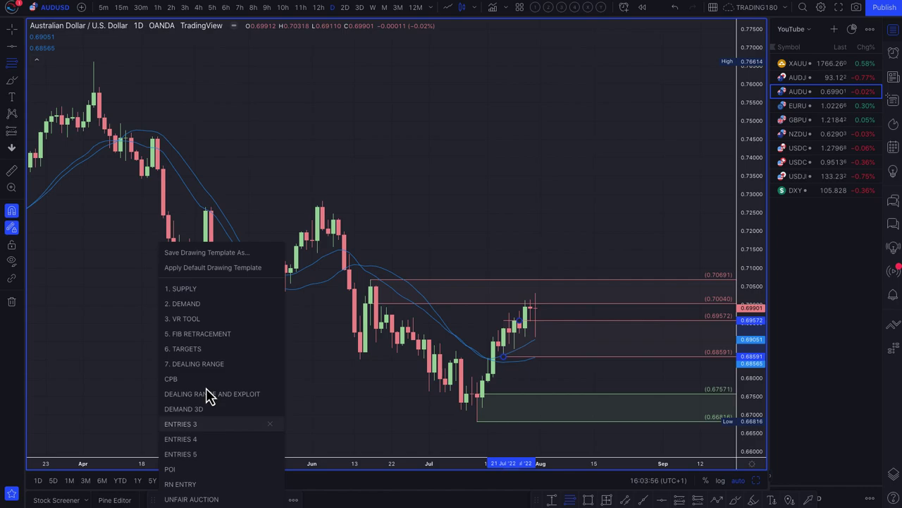
left_click(184, 303)
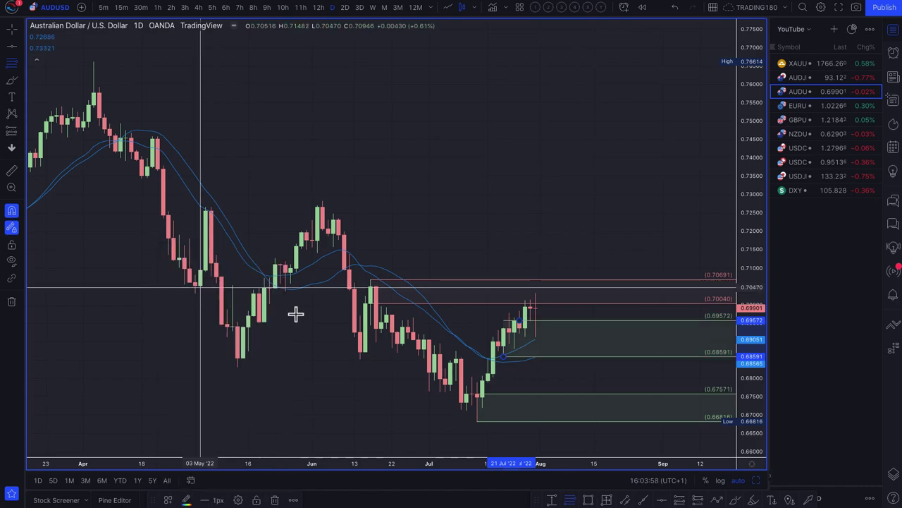
Step: Brush a path from the latest AUDUSD candle down into the 0.67571–0.66816 demand zone, ending in a rebound arrow
left_click(13, 82)
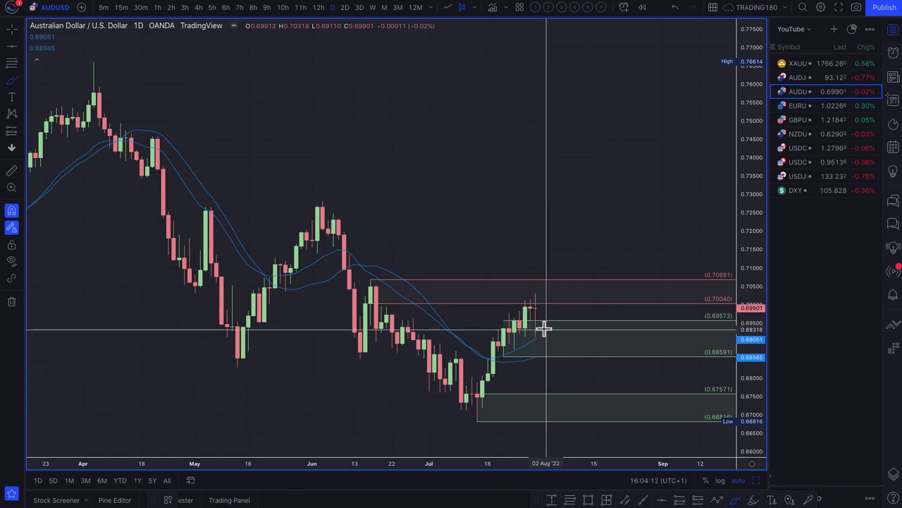
mouse_move(537, 339)
left_mouse_down()
mouse_move(569, 402)
mouse_move(622, 379)
mouse_move(636, 395)
left_mouse_up()
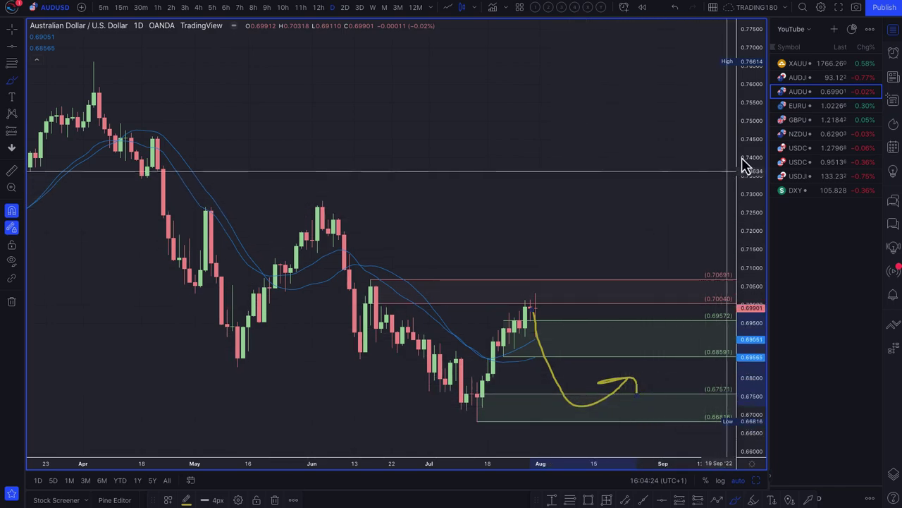
Step: On the AUDJPY chart, brush a circle and falling curve at the 94.114–93.938 demand zone and delete both the marks and that zone
left_click(797, 78)
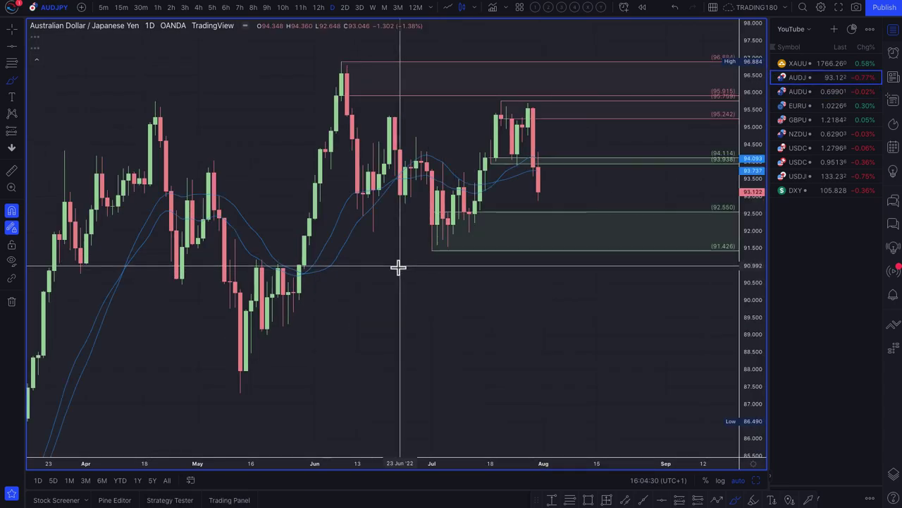
scroll(522, 244, "down", 5)
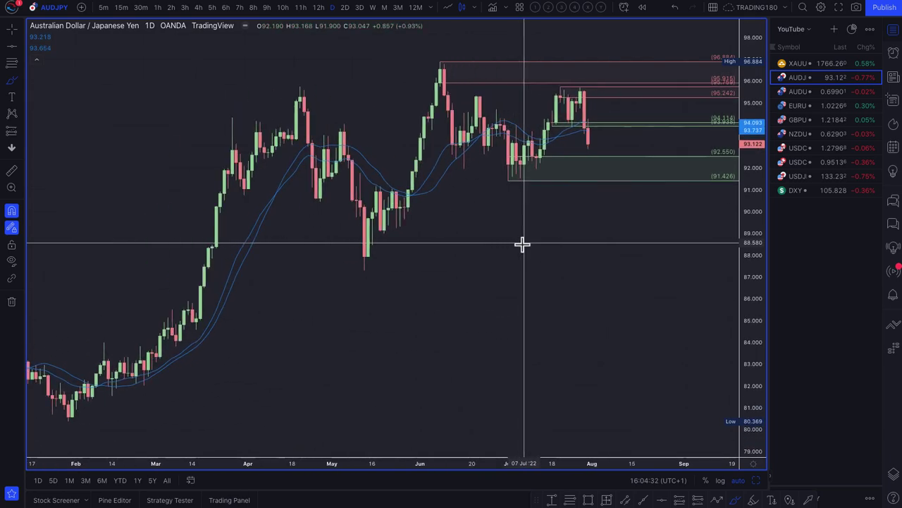
scroll(522, 244, "up", 5)
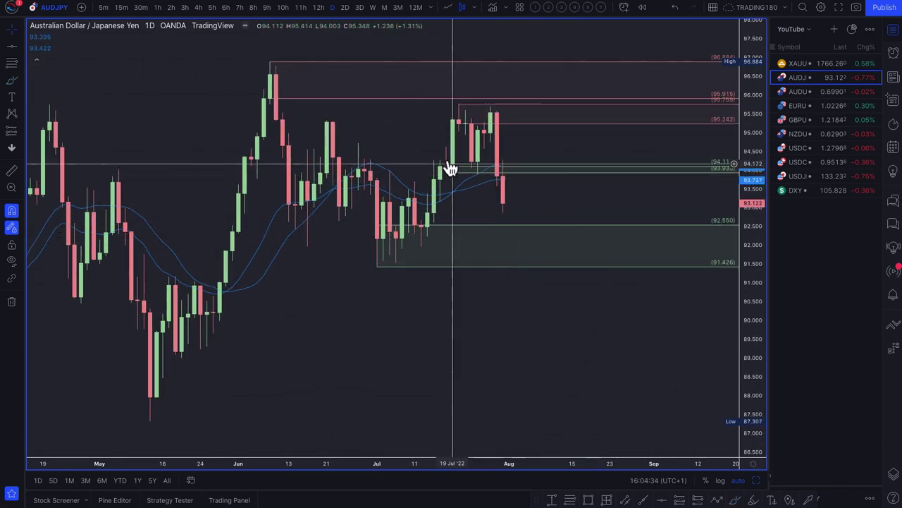
left_click(12, 83)
mouse_move(484, 149)
left_mouse_down()
mouse_move(477, 161)
mouse_move(487, 177)
mouse_move(477, 162)
mouse_move(502, 107)
mouse_move(521, 204)
mouse_move(527, 197)
left_mouse_up()
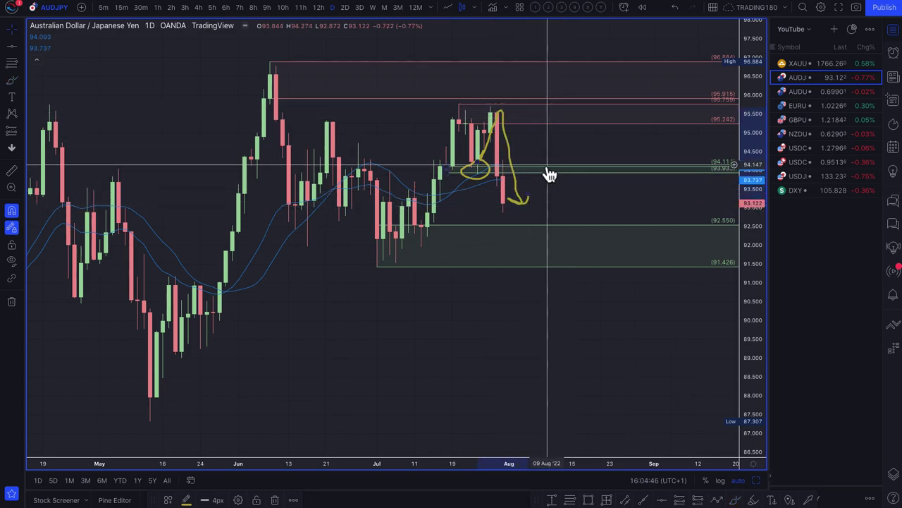
key("Delete")
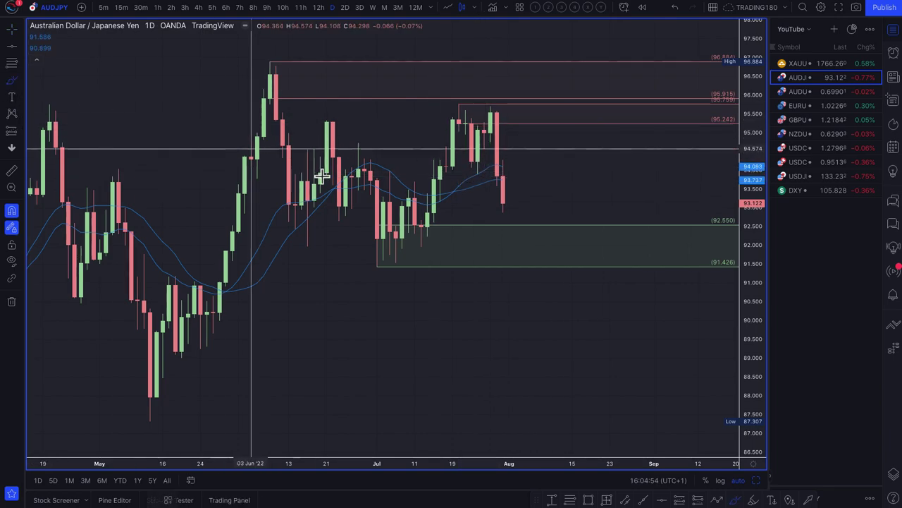
Step: Brush a dip-and-rebound arrow from the latest AUDJPY candle through the 92.550–91.426 demand zone and circle its low
mouse_move(503, 204)
left_mouse_down()
mouse_move(524, 264)
mouse_move(600, 195)
mouse_move(604, 224)
left_mouse_up()
left_click_drag(570, 215, 585, 209)
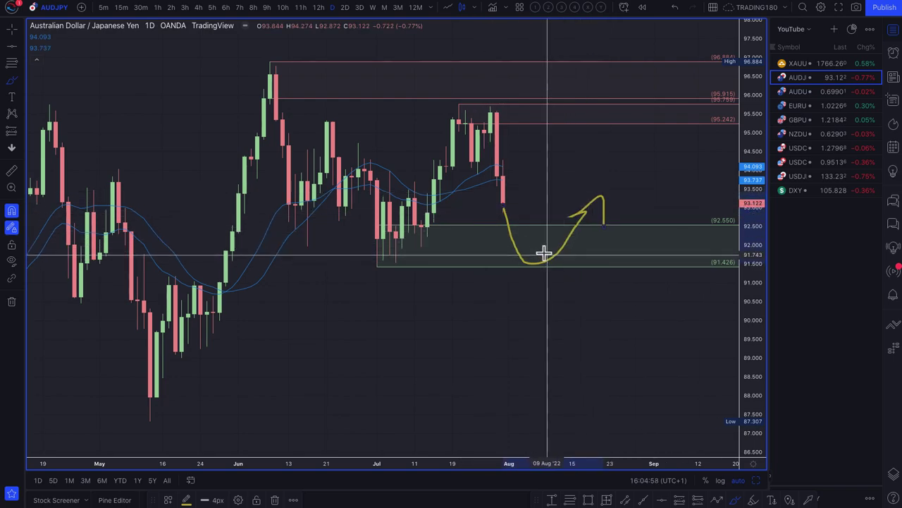
mouse_move(536, 246)
left_mouse_down()
mouse_move(538, 274)
mouse_move(527, 241)
left_mouse_up()
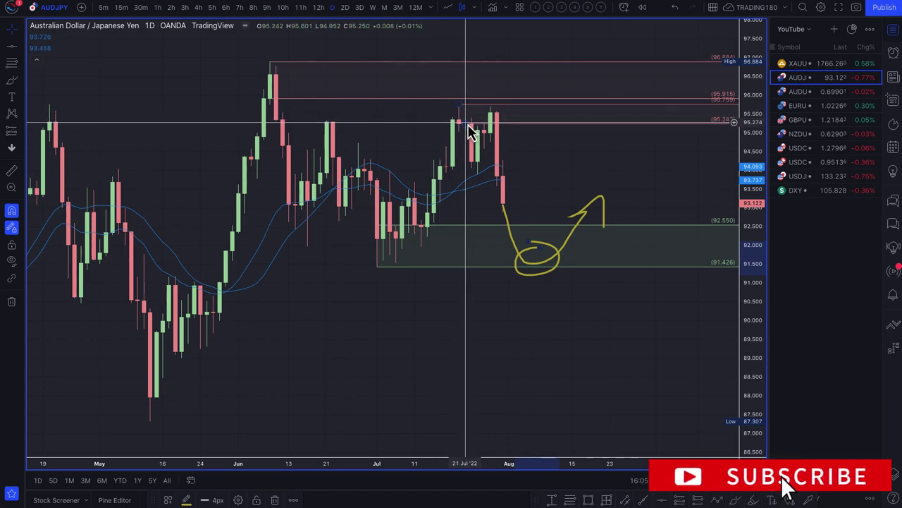
Step: Lower the bottom edge of the AUDJPY supply zone that tops at 95.759 to 95.000 and reselect the Brush tool
left_click_drag(486, 118, 491, 133)
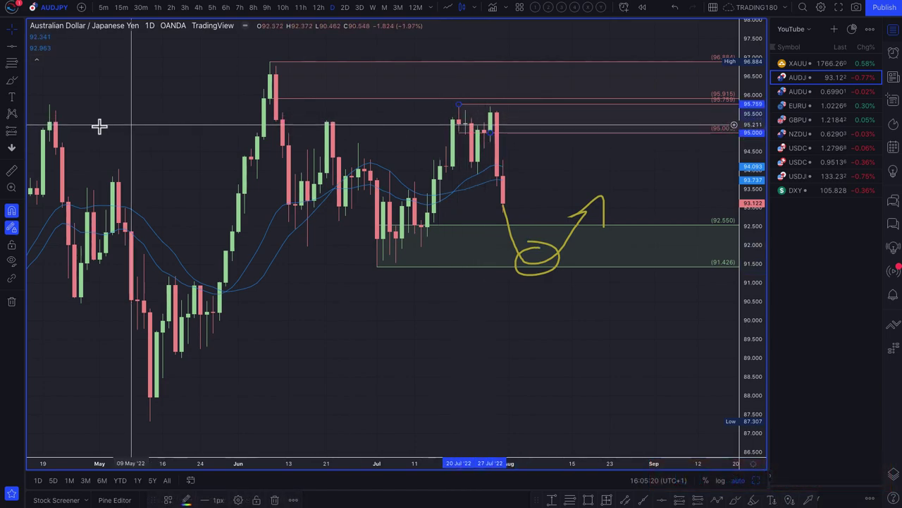
left_click(12, 81)
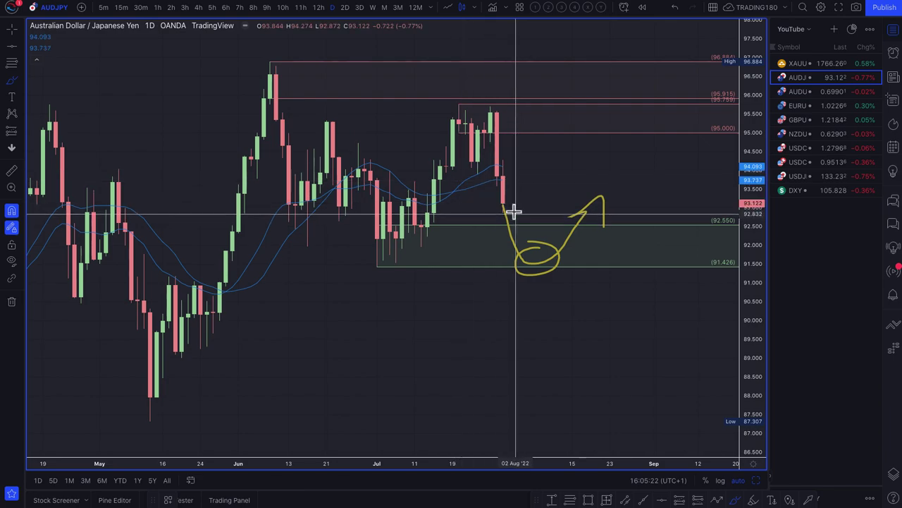
Step: Brush an arc from the latest AUDJPY candle up into the 95.759–95.000 supply zone, ending in a downward arrow near 93.7
mouse_move(504, 202)
left_mouse_down()
mouse_move(534, 145)
mouse_move(576, 129)
mouse_move(606, 181)
mouse_move(630, 173)
left_mouse_up()
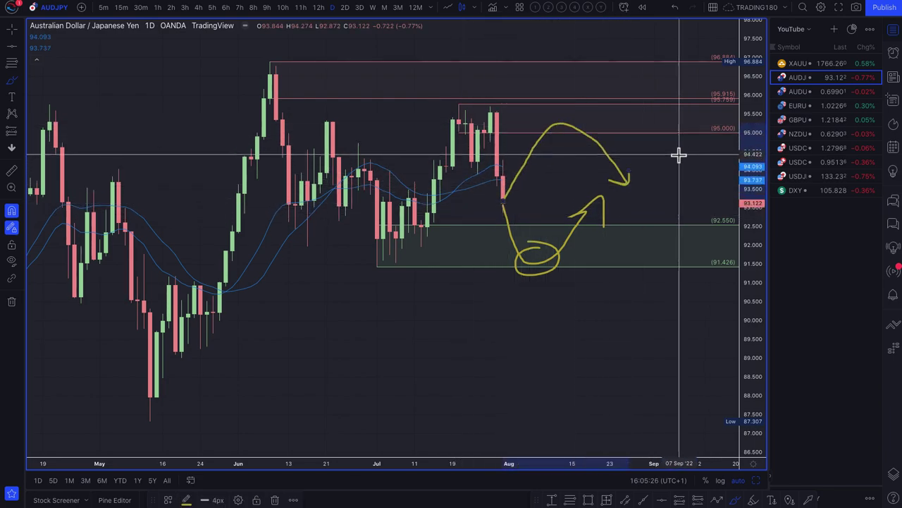
Step: On the XAUUSD chart, brush a circle and horizontal strokes at the July low, then delete them and the 1752.470–1726.235 supply zone
left_click(803, 64)
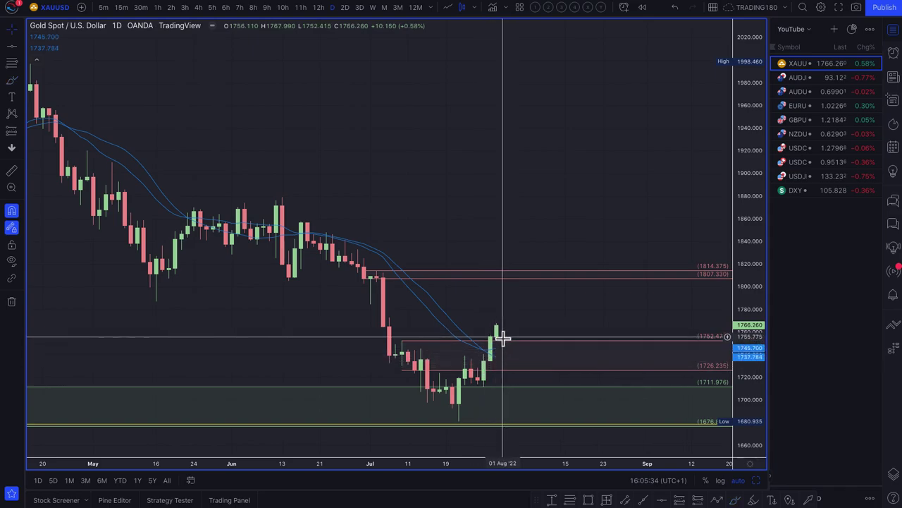
scroll(376, 236, "down", 5)
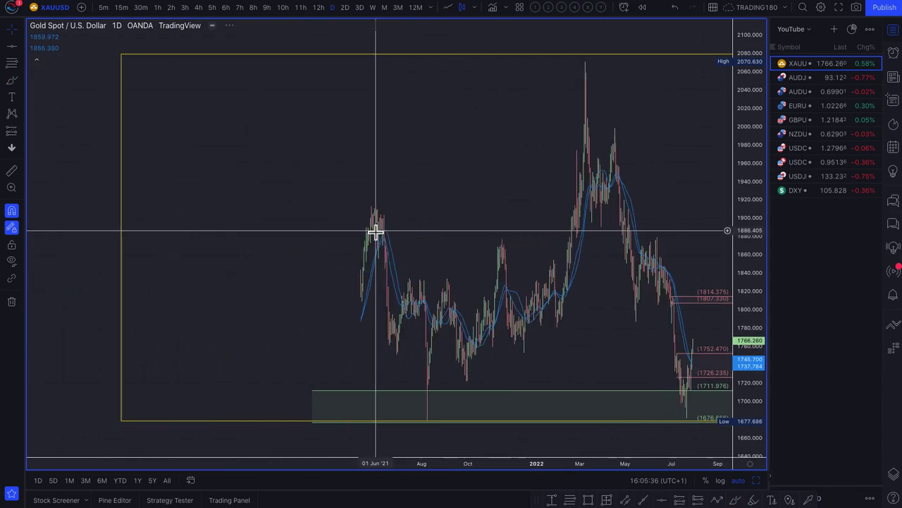
scroll(375, 233, "down", 5)
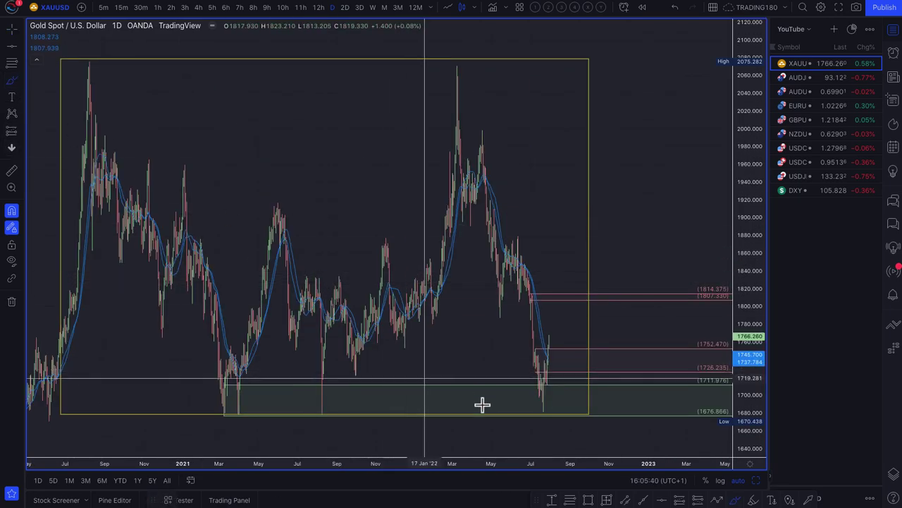
mouse_move(548, 390)
left_mouse_down()
mouse_move(528, 415)
mouse_move(560, 404)
mouse_move(544, 384)
mouse_move(551, 364)
mouse_move(571, 389)
left_mouse_up()
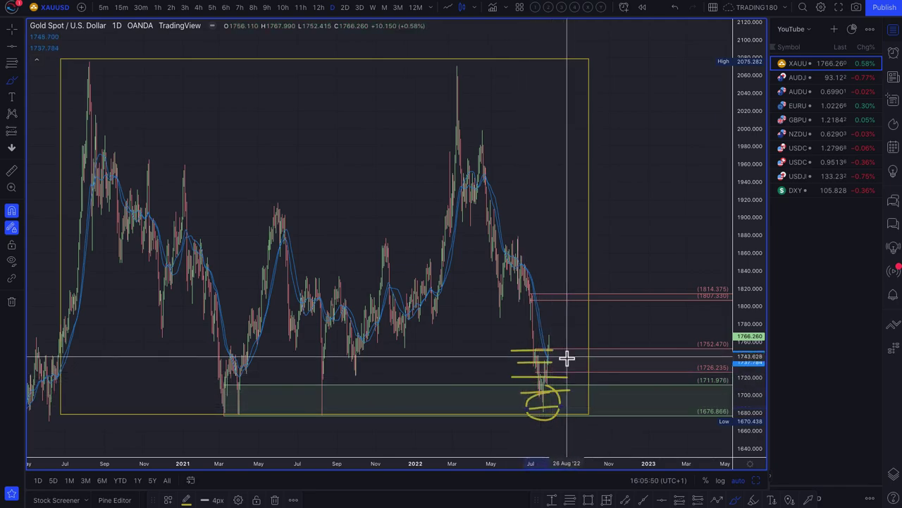
scroll(568, 360, "up", 5)
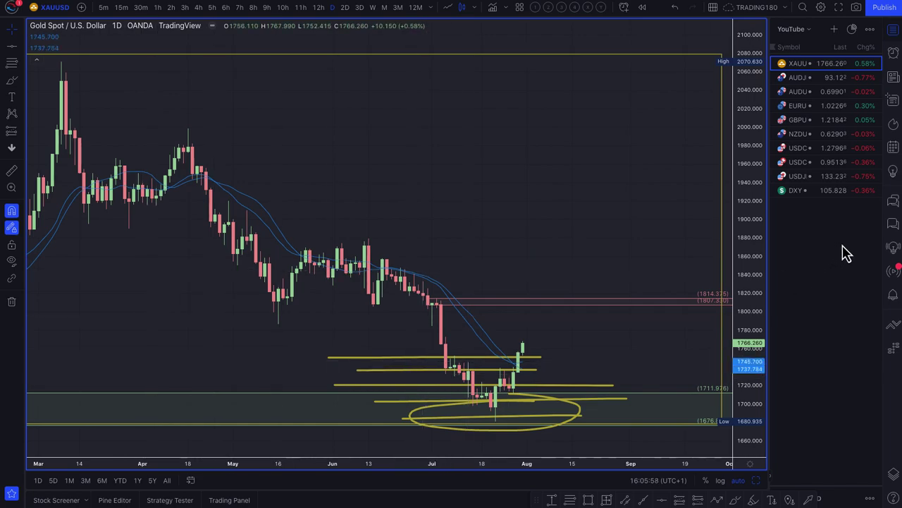
left_click(893, 477)
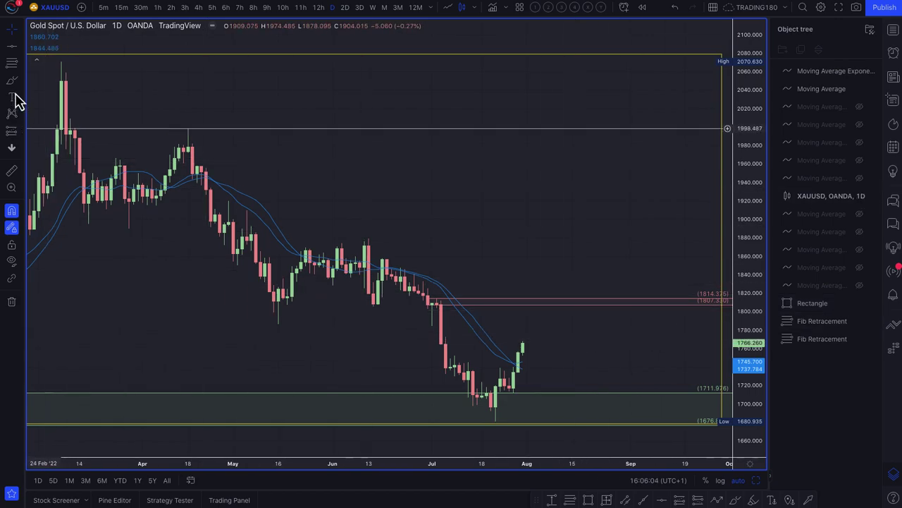
Step: Brush circles around the July 2022, March 2021 and August 2021 lows in the 1711.976–1676.866 demand zone and around the area just below it
scroll(396, 289, "down", 5)
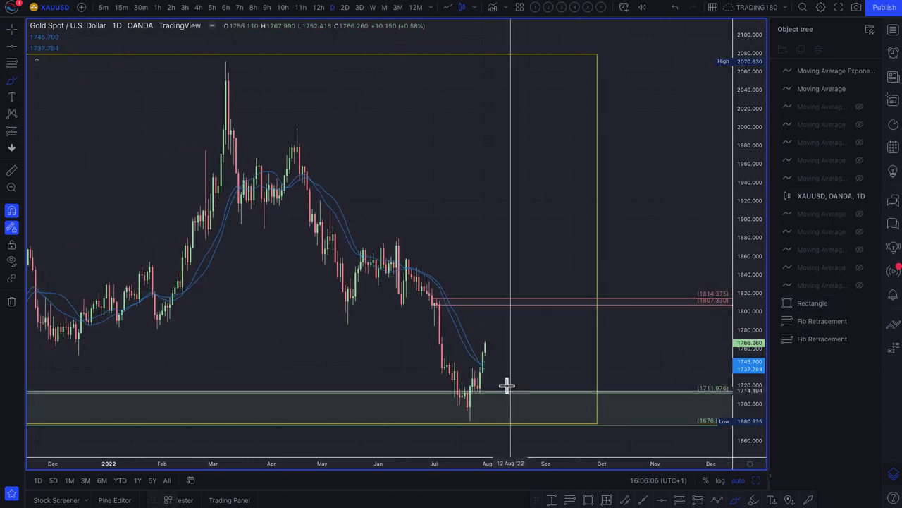
scroll(564, 413, "down", 5)
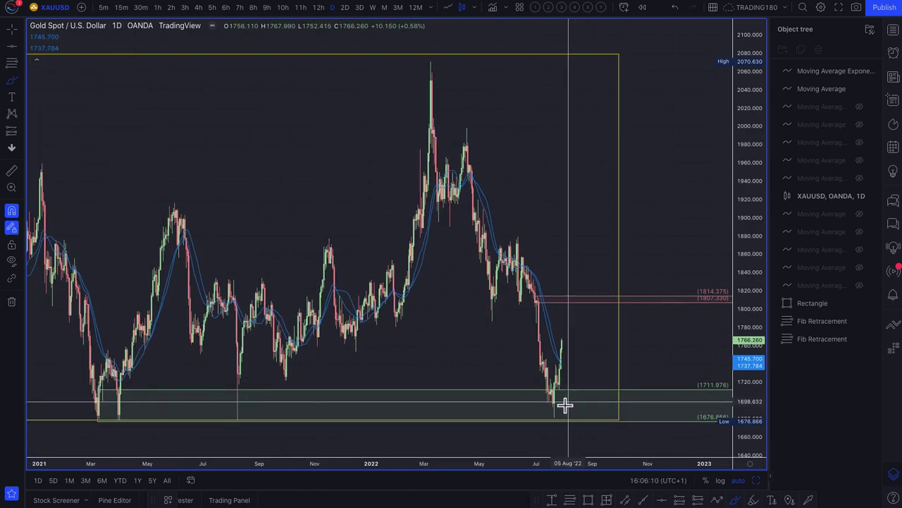
left_click_drag(562, 398, 533, 404)
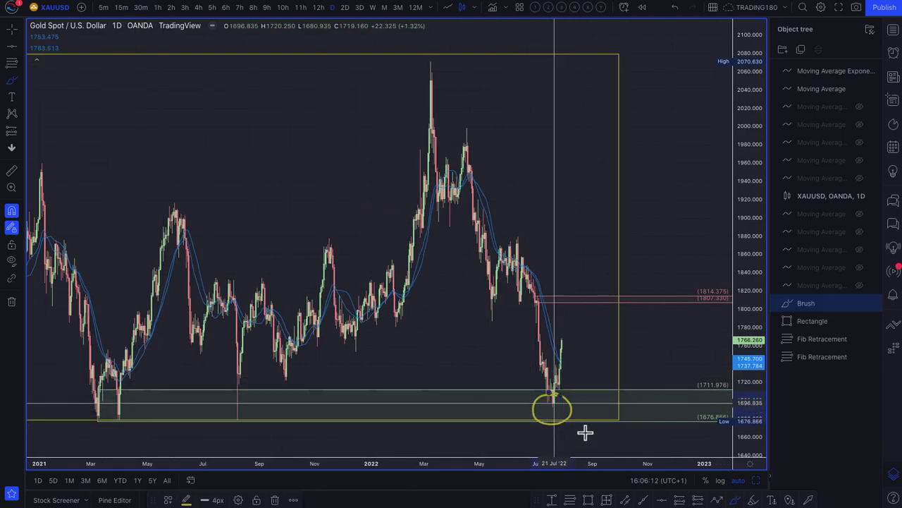
mouse_move(586, 423)
left_mouse_down()
mouse_move(597, 462)
mouse_move(577, 423)
left_mouse_up()
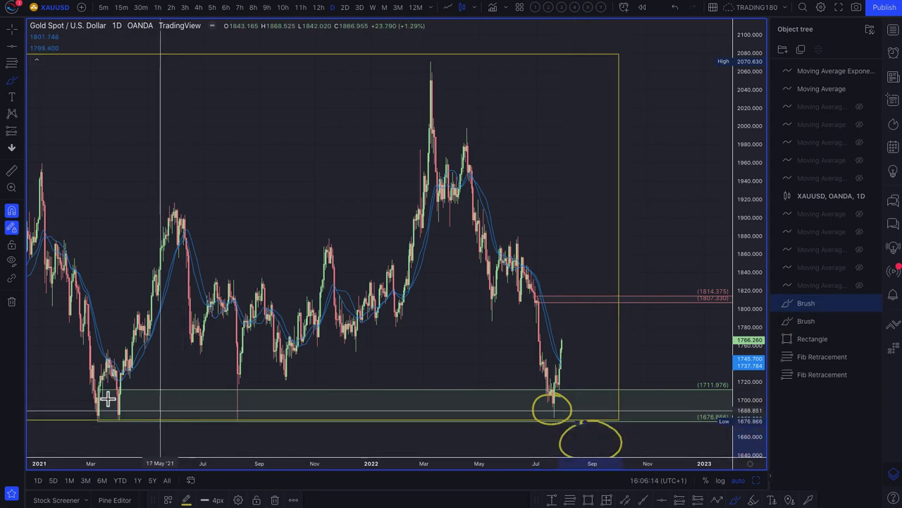
left_click_drag(94, 400, 113, 416)
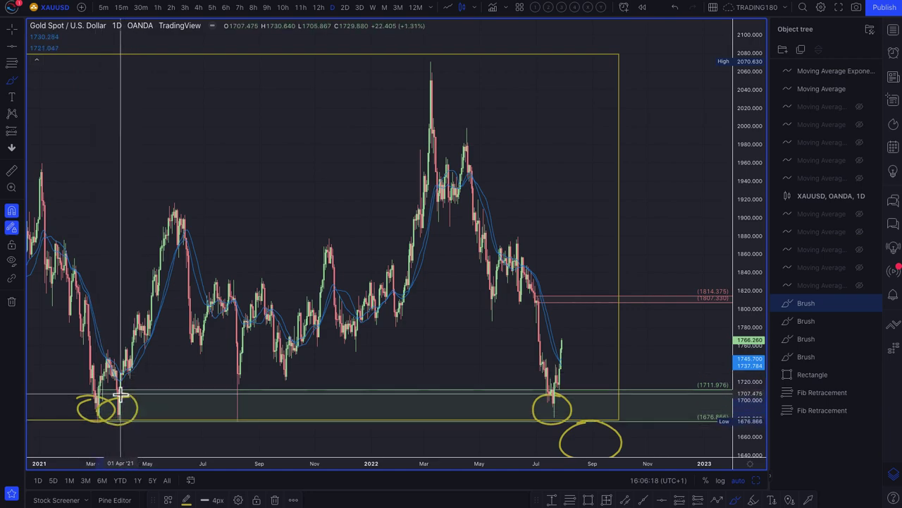
left_click_drag(224, 408, 256, 390)
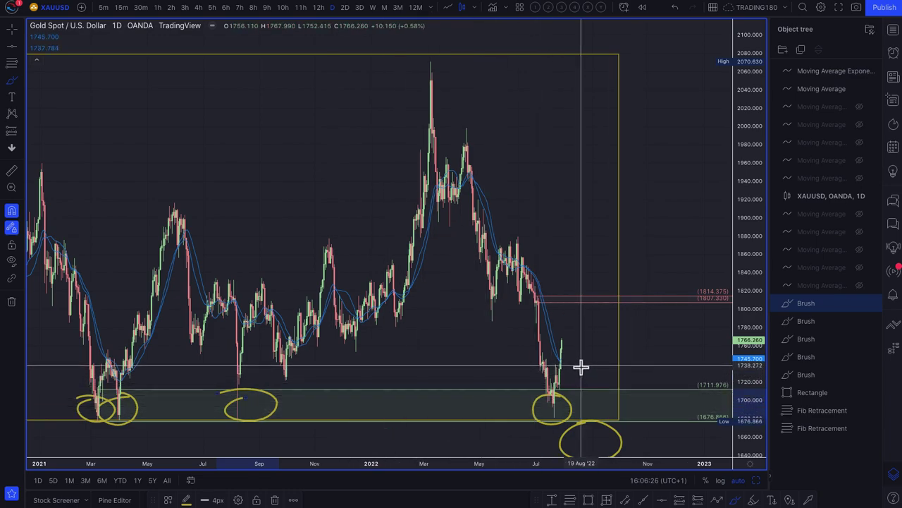
Step: Draw a Fib Retracement demand zone at the late-July XAUUSD candles, spanning 1719.875 to 1711.560
scroll(600, 378, "up", 10)
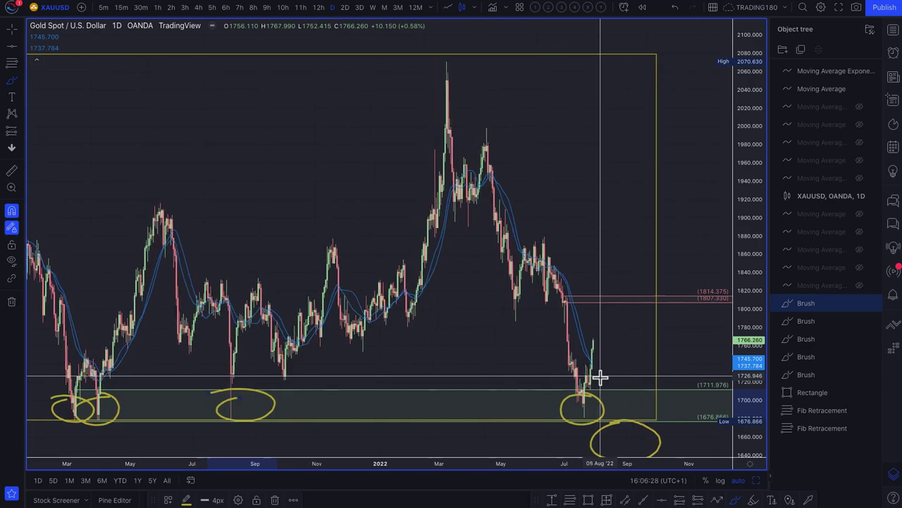
scroll(600, 378, "up", 2)
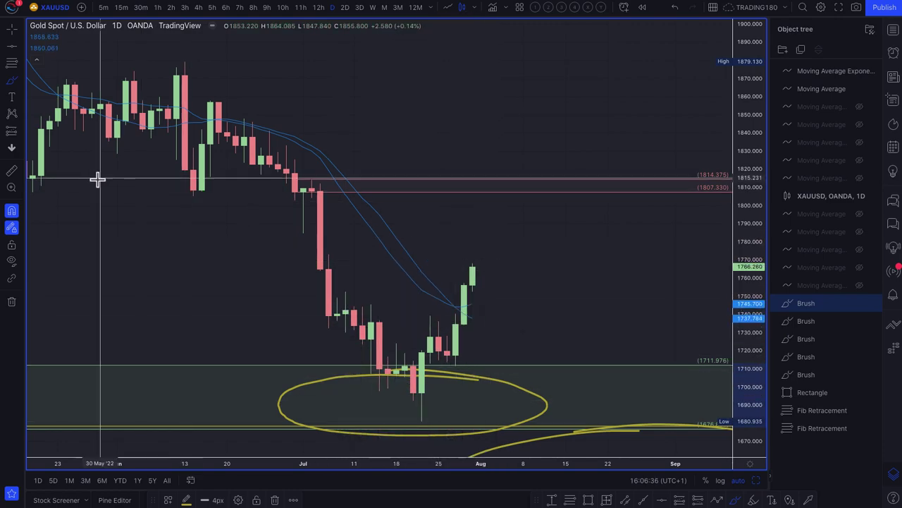
left_click(11, 64)
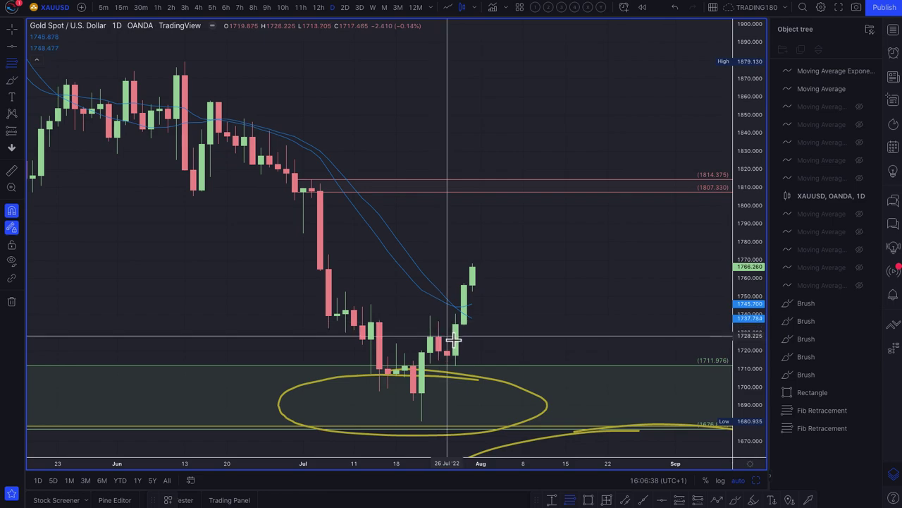
left_click(446, 355)
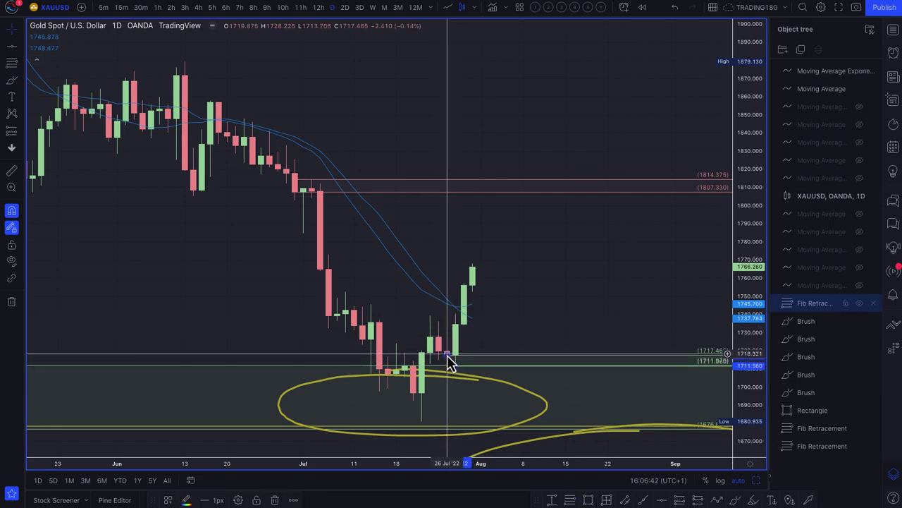
left_click_drag(447, 355, 452, 351)
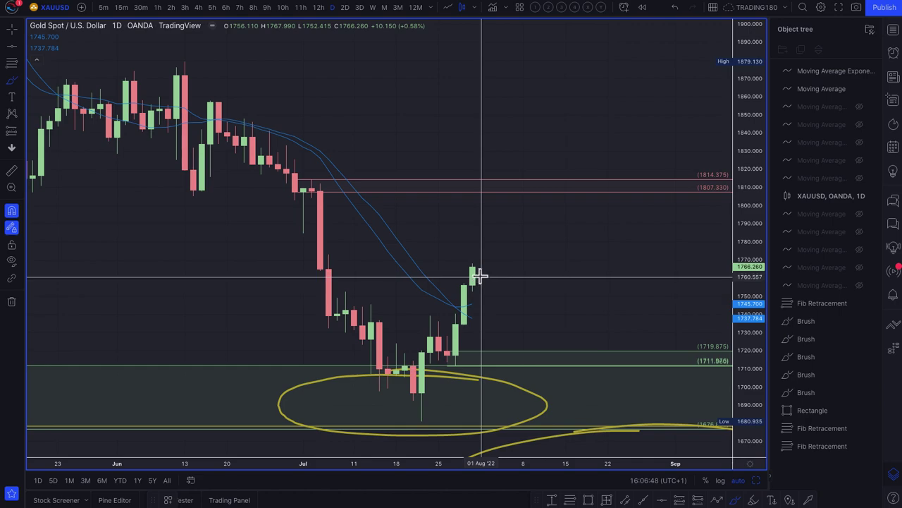
Step: Brush a falling path from the latest XAUUSD candle with rebound arrows at the 1719.875–1711.560 zone and at 1676.866, plus a dash below
mouse_move(476, 275)
left_mouse_down()
mouse_move(515, 364)
mouse_move(572, 316)
mouse_move(537, 327)
left_mouse_up()
mouse_move(514, 363)
left_mouse_down()
mouse_move(547, 422)
mouse_move(590, 380)
mouse_move(614, 388)
left_mouse_up()
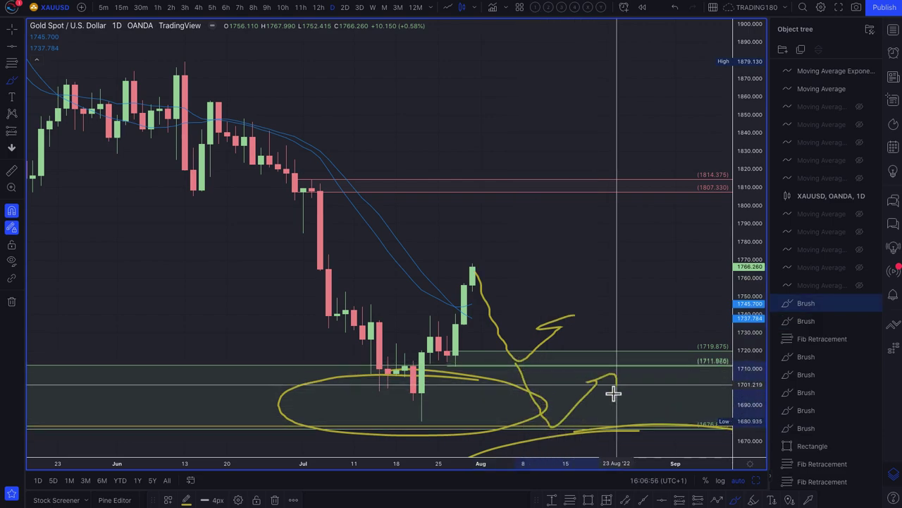
scroll(538, 453, "down", 3)
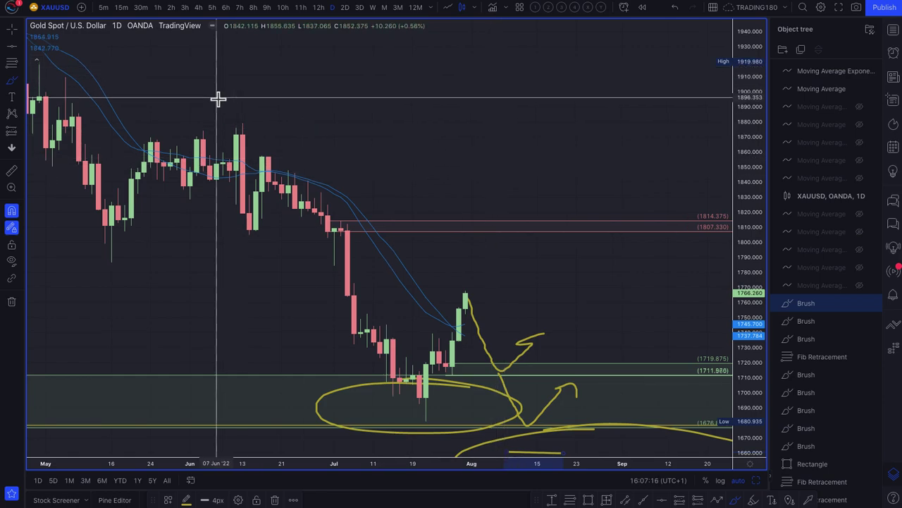
Step: Brush an arc from the latest XAUUSD candle up to the 1814.375–1807.330 supply zone, ending in a downward arrow, and circle its peak
scroll(513, 182, "down", 1)
scroll(513, 182, "down", 3)
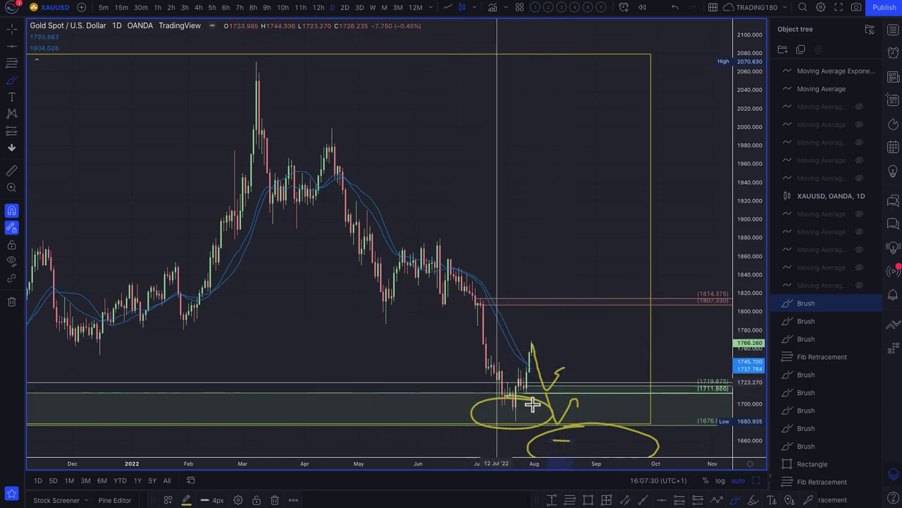
scroll(534, 402, "down", 5)
scroll(536, 402, "down", 3)
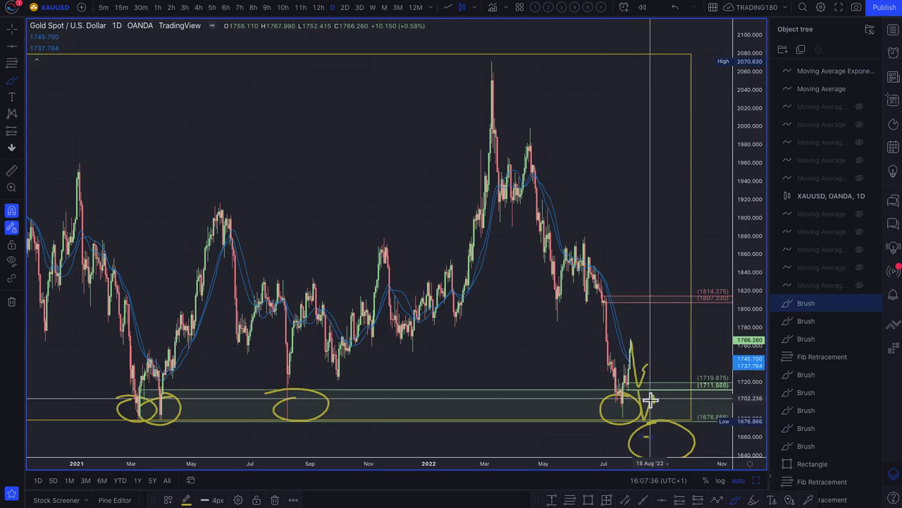
scroll(666, 417, "down", 3)
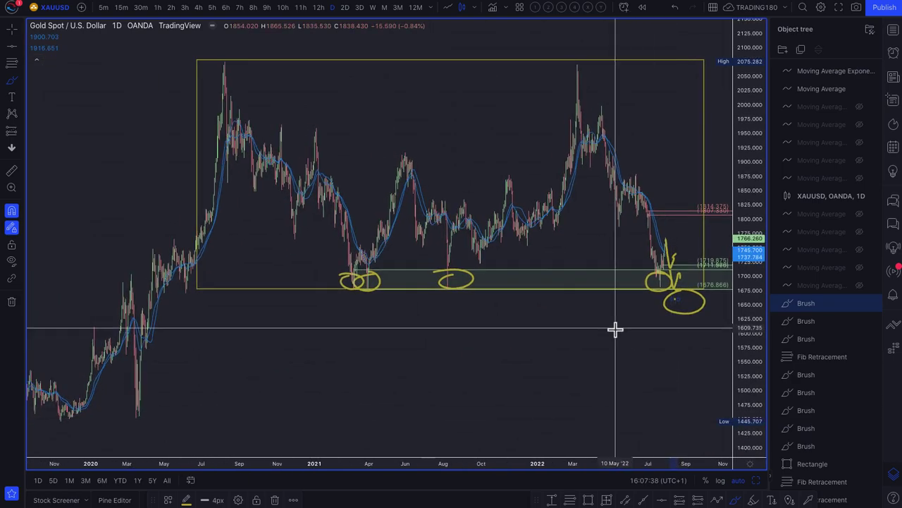
scroll(631, 255, "up", 3)
scroll(631, 255, "up", 5)
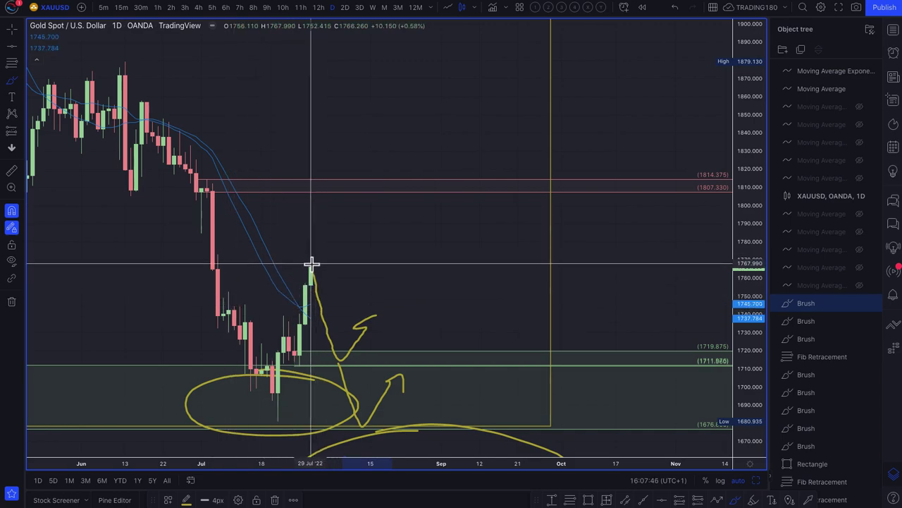
mouse_move(311, 267)
left_mouse_down()
mouse_move(346, 202)
mouse_move(363, 201)
mouse_move(385, 261)
mouse_move(399, 261)
left_mouse_up()
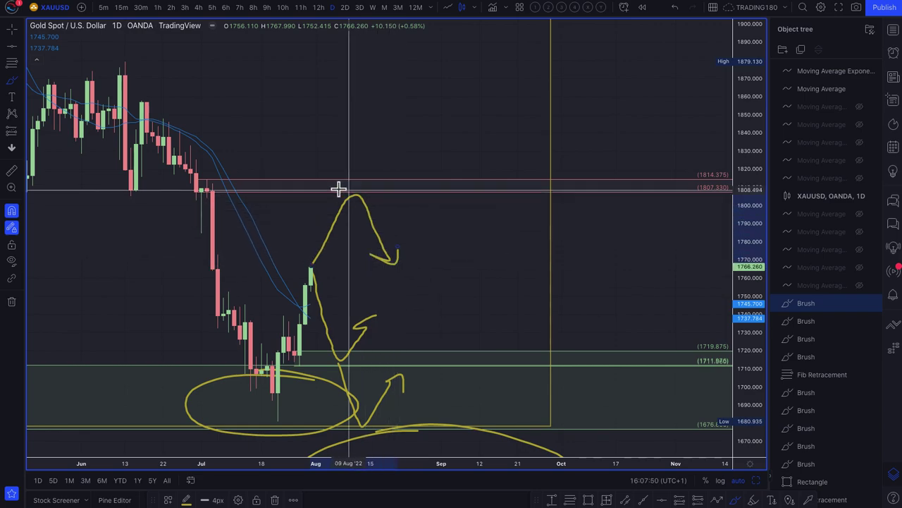
mouse_move(360, 171)
left_mouse_down()
mouse_move(332, 191)
mouse_move(365, 177)
mouse_move(328, 175)
left_mouse_up()
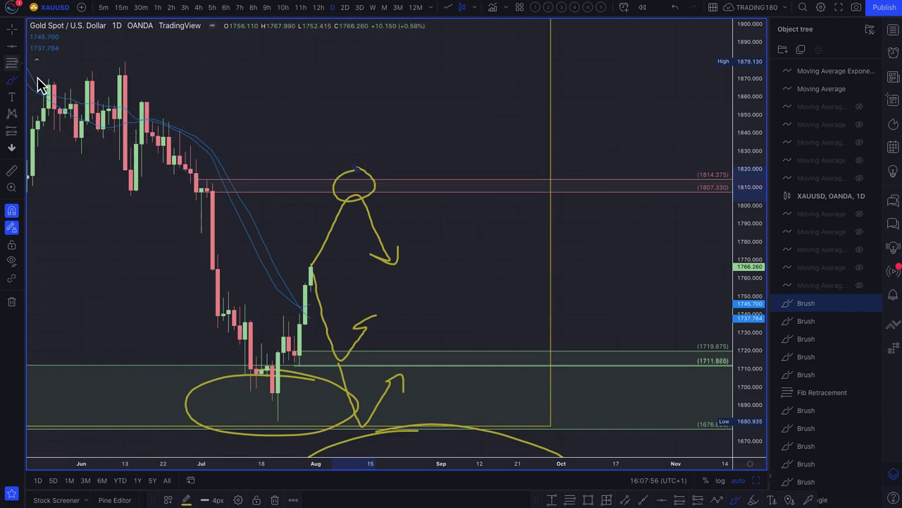
Step: Draw a Fib Retracement zone from 1822.680 up to the mid-June high at 1879.130 and apply the SUPPLY template
left_click(178, 146)
left_click_drag(172, 163, 127, 61)
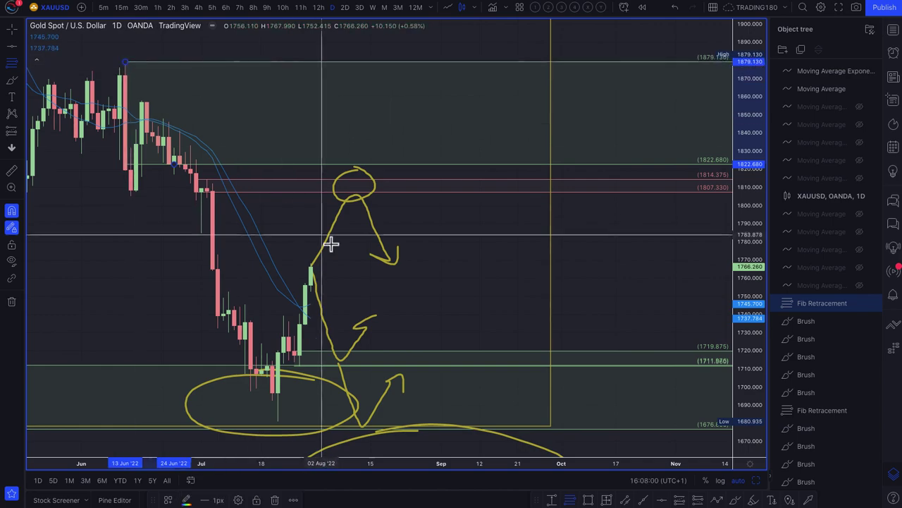
left_click(167, 501)
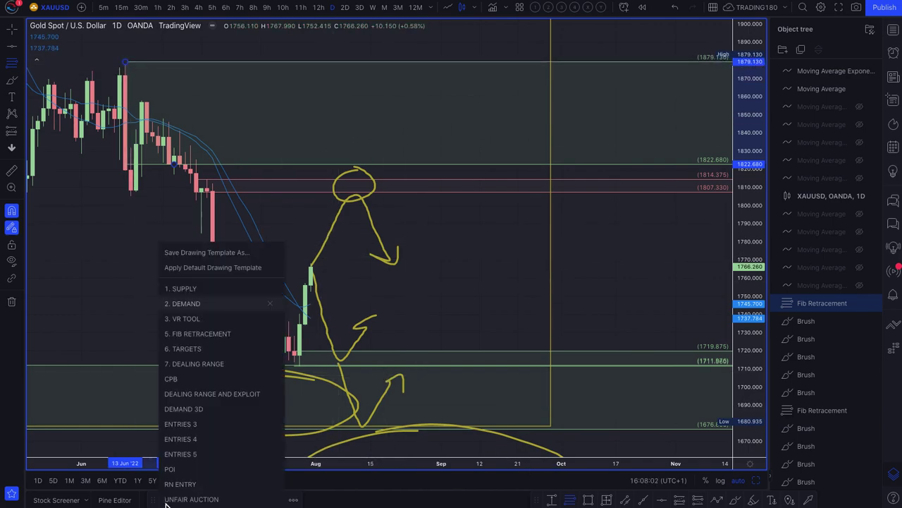
left_click(184, 289)
Step: Show the watchlist in place of the object tree and review the marked zones and paths on the XAUUSD daily chart
scroll(339, 339, "down", 5)
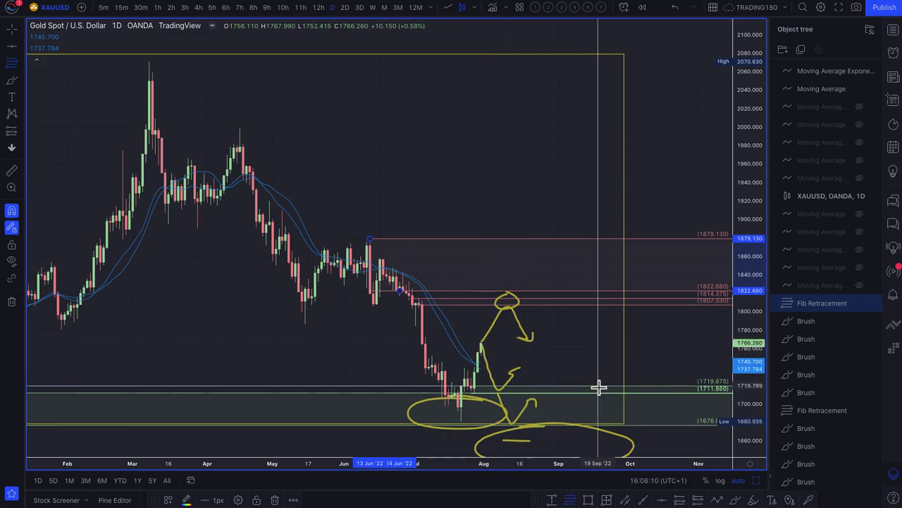
scroll(455, 218, "left", 5)
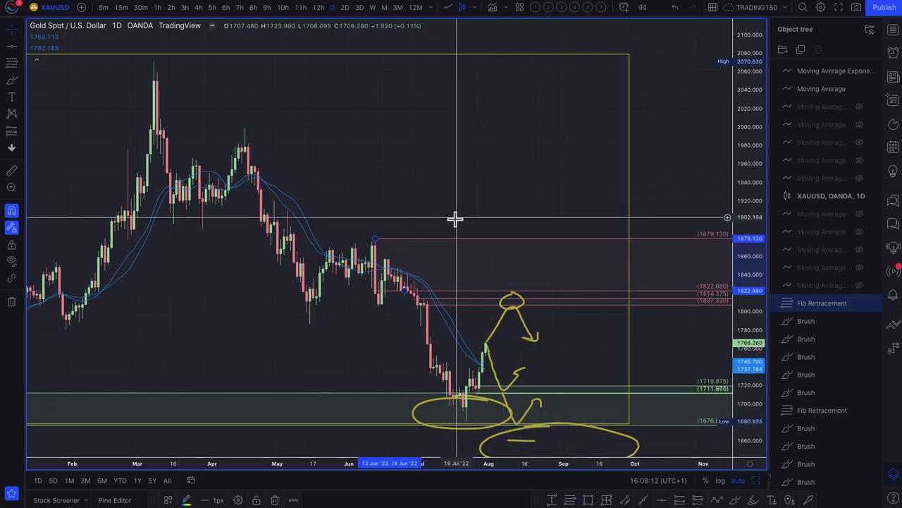
left_click(892, 32)
scroll(635, 143, "right", 8)
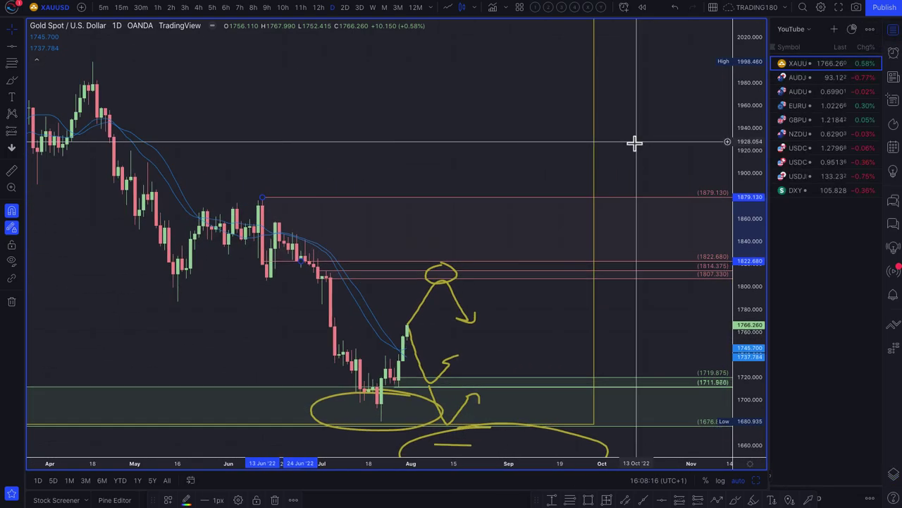
scroll(461, 239, "down", 4)
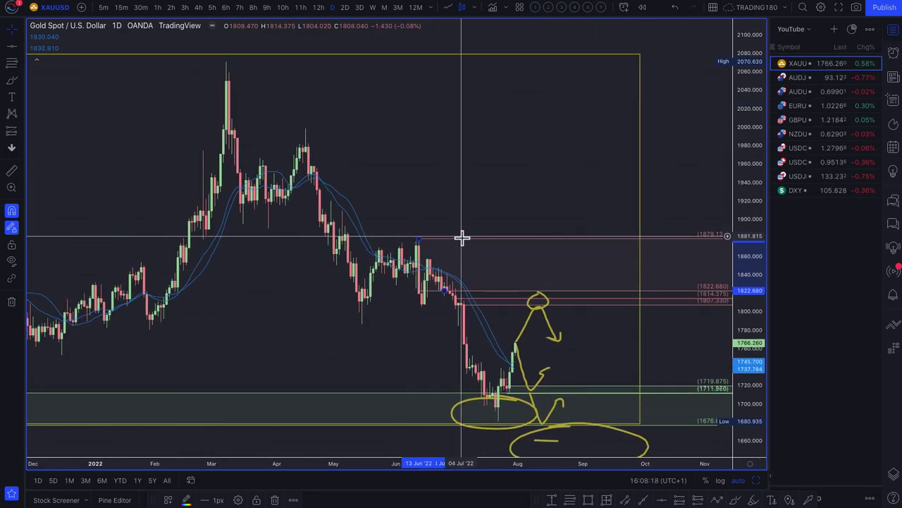